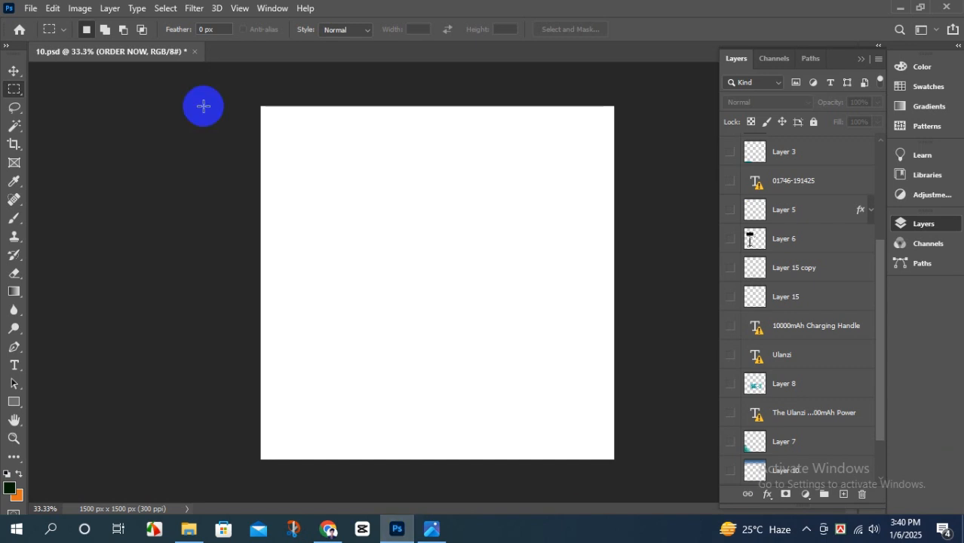
- Examine the finished Ulanzi BG-3 power bank grip poster in the image viewer alongside the layer stack of 10.psd
{"action": "left_click", "coordinate": [279, 156]}
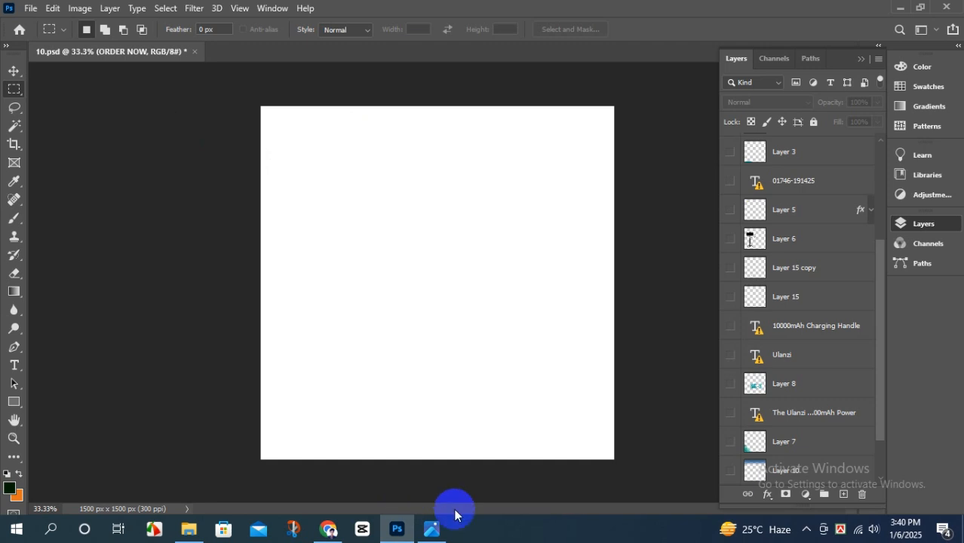
{"action": "left_click", "coordinate": [427, 531]}
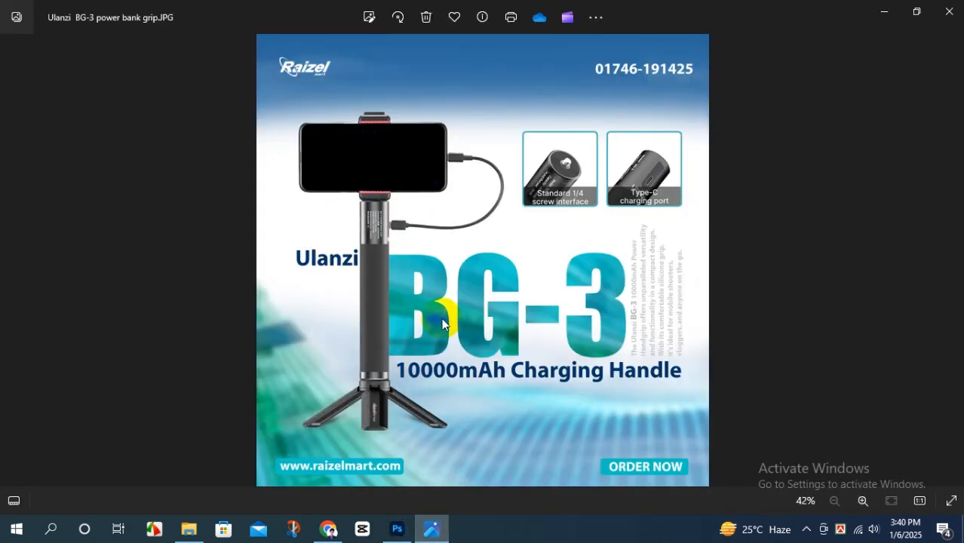
{"action": "scroll", "coordinate": [544, 330], "scroll_direction": "up", "scroll_amount": 3}
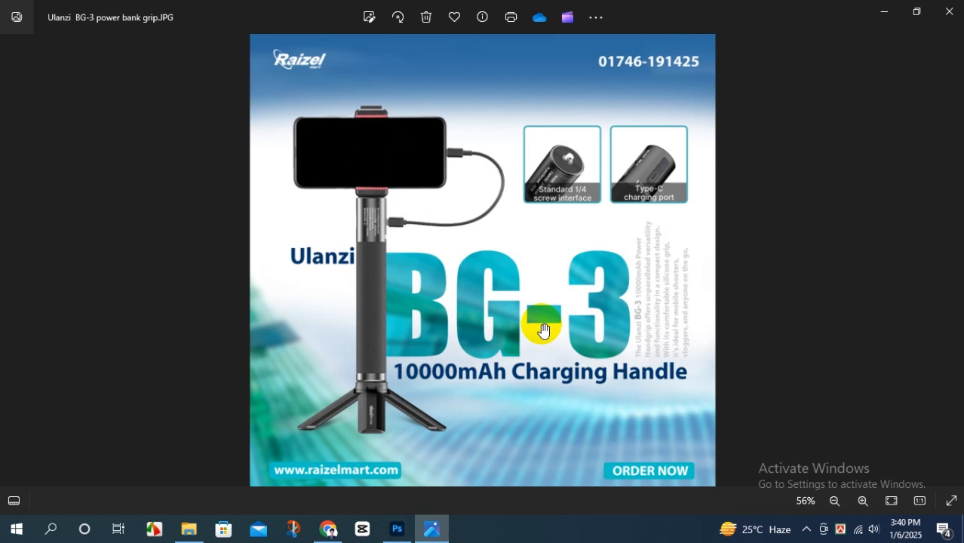
{"action": "scroll", "coordinate": [432, 297], "scroll_direction": "down", "scroll_amount": 3}
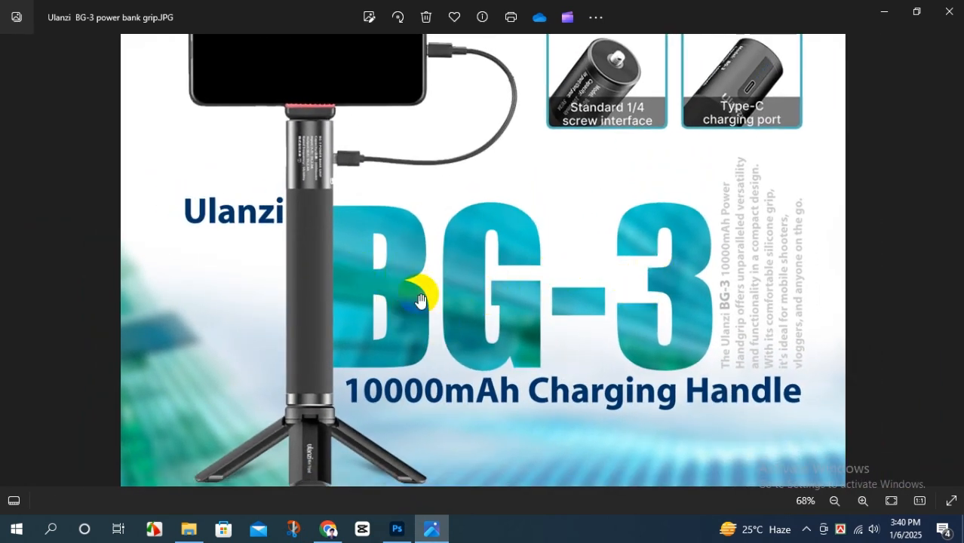
{"action": "scroll", "coordinate": [420, 300], "scroll_direction": "down", "scroll_amount": 1}
{"action": "left_click", "coordinate": [408, 524]}
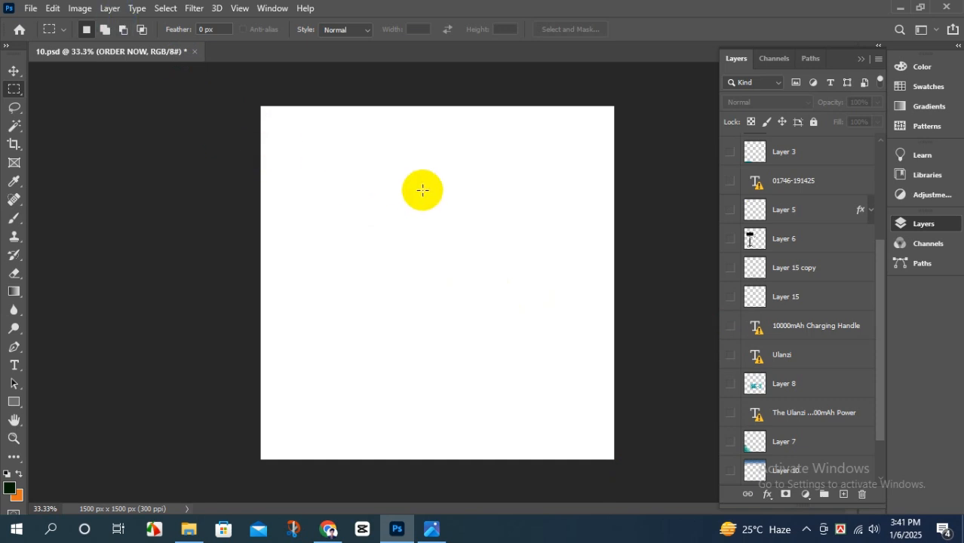
{"action": "scroll", "coordinate": [795, 334], "scroll_direction": "down", "scroll_amount": 2}
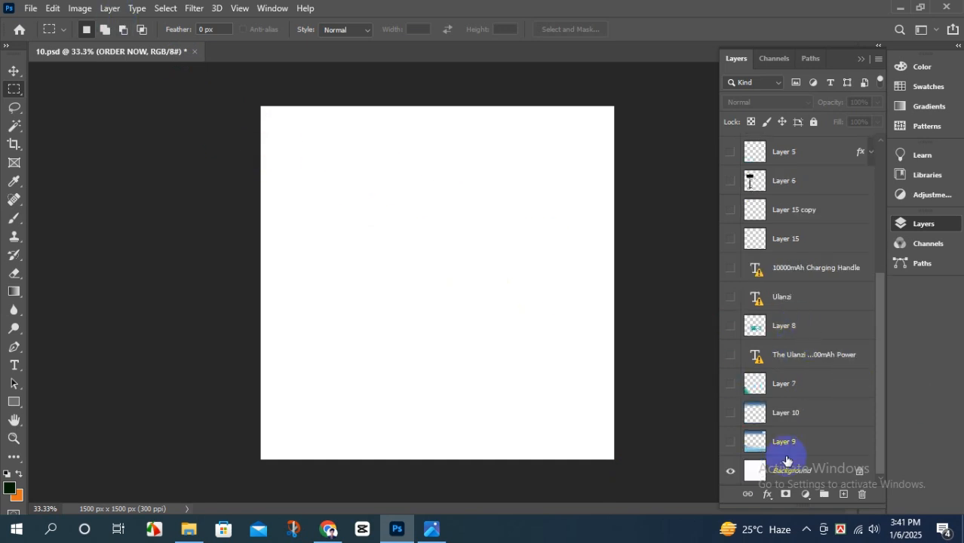
{"action": "left_click", "coordinate": [431, 528]}
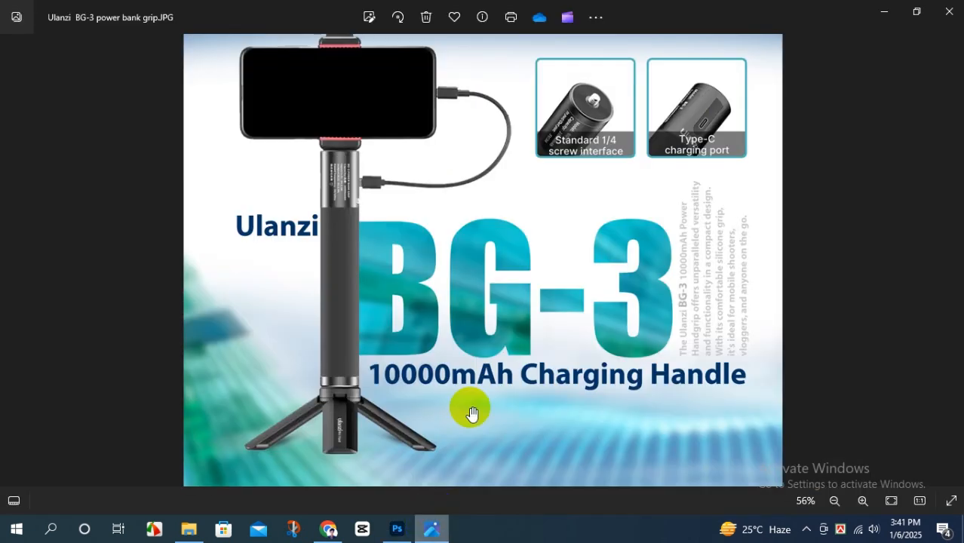
{"action": "left_click", "coordinate": [336, 531]}
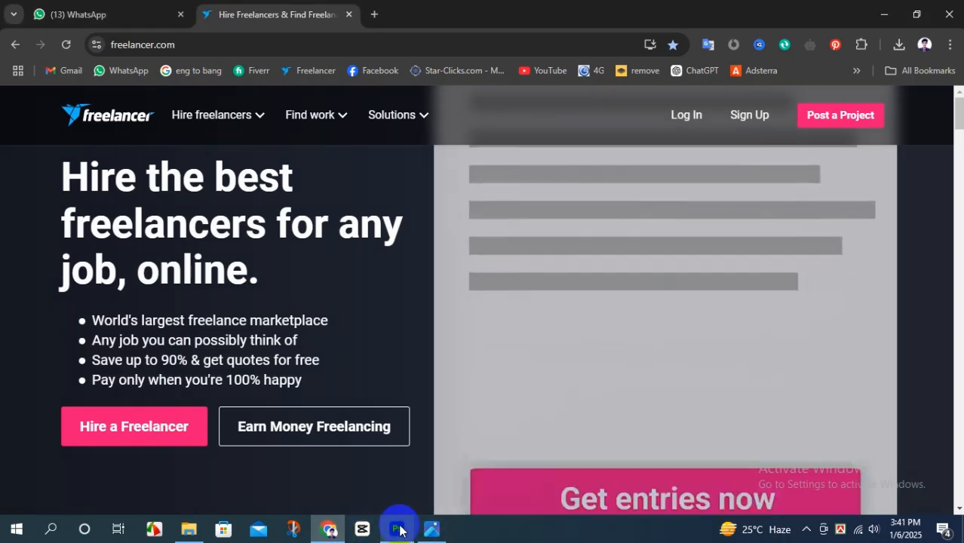
{"action": "left_click", "coordinate": [400, 526]}
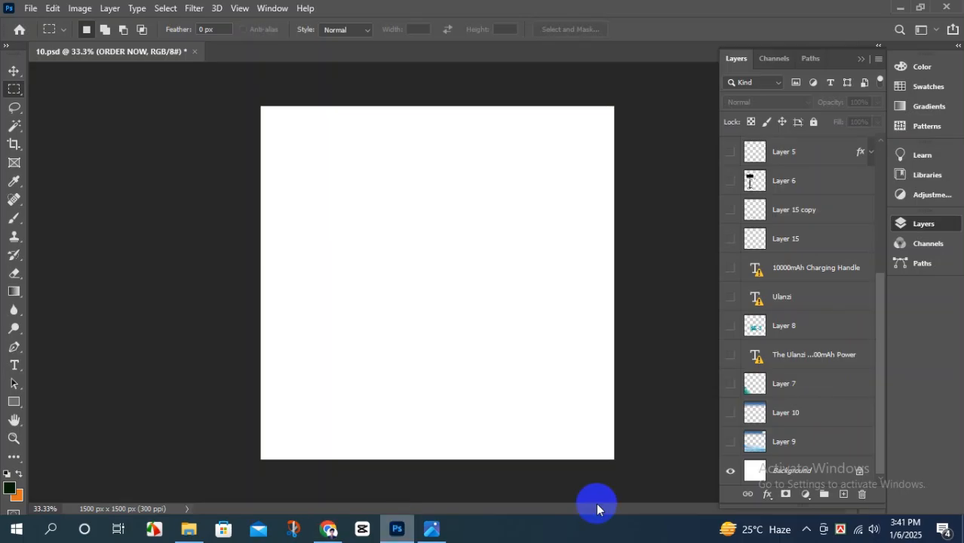
- Show Layer 9 with the blurred blue background and sweep the Eraser across its white middle area
{"action": "left_click", "coordinate": [729, 445]}
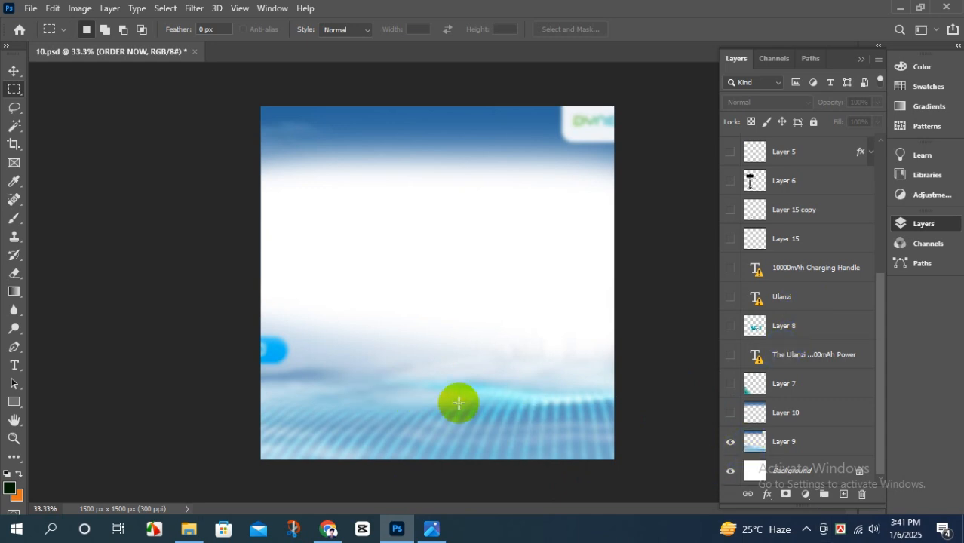
{"action": "left_click", "coordinate": [796, 442]}
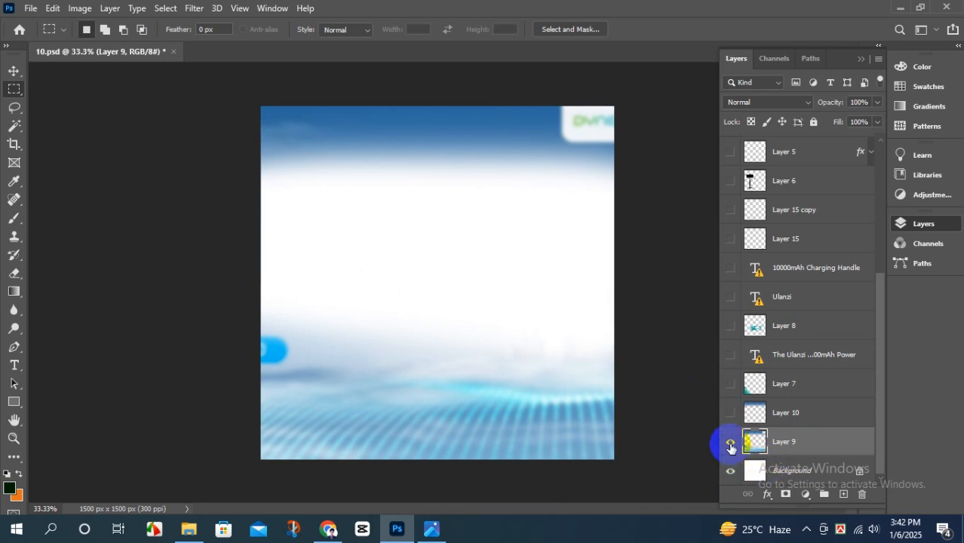
{"action": "left_click", "coordinate": [730, 443]}
{"action": "left_click", "coordinate": [730, 446]}
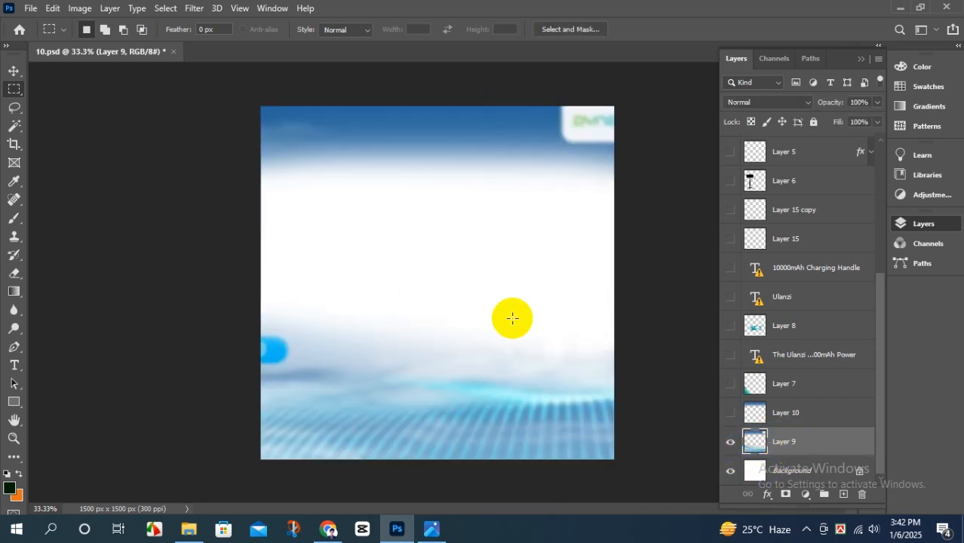
{"action": "left_click", "coordinate": [14, 275]}
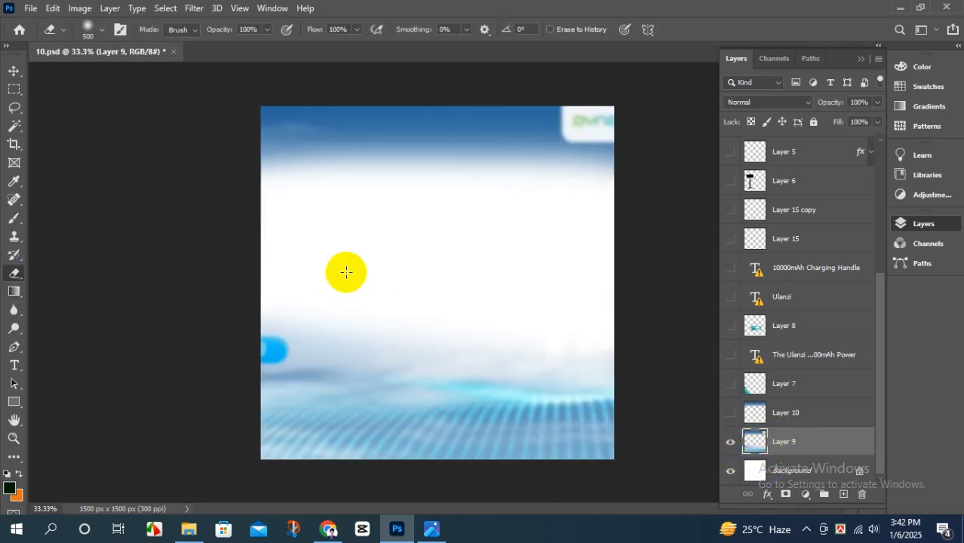
{"action": "mouse_move", "coordinate": [245, 258]}
{"action": "left_mouse_down"}
{"action": "mouse_move", "coordinate": [458, 261]}
{"action": "mouse_move", "coordinate": [225, 261]}
{"action": "mouse_move", "coordinate": [462, 251]}
{"action": "mouse_move", "coordinate": [525, 235]}
{"action": "left_mouse_up"}
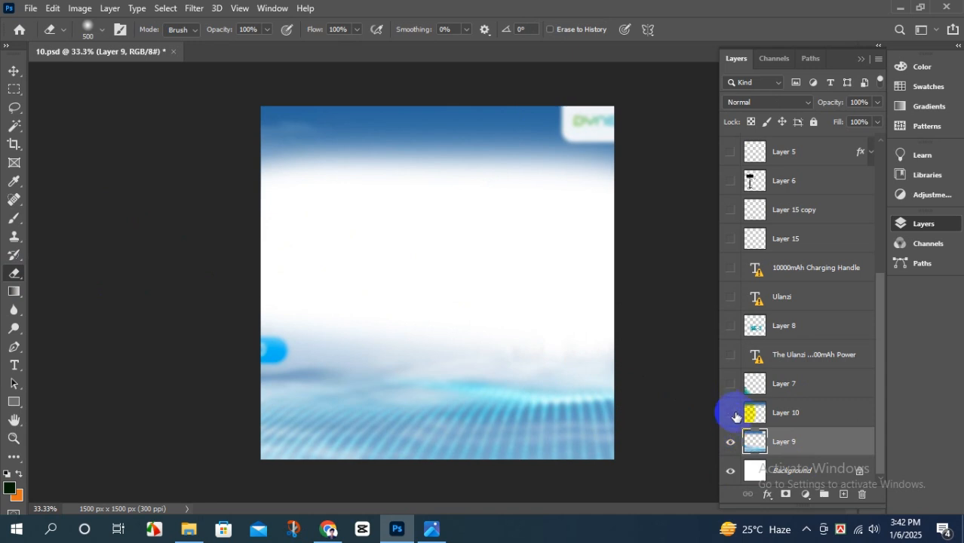
- Show and select Layer 10, and set the foreground colour to a saturated blue based on the poster's upper band
{"action": "left_click", "coordinate": [729, 413]}
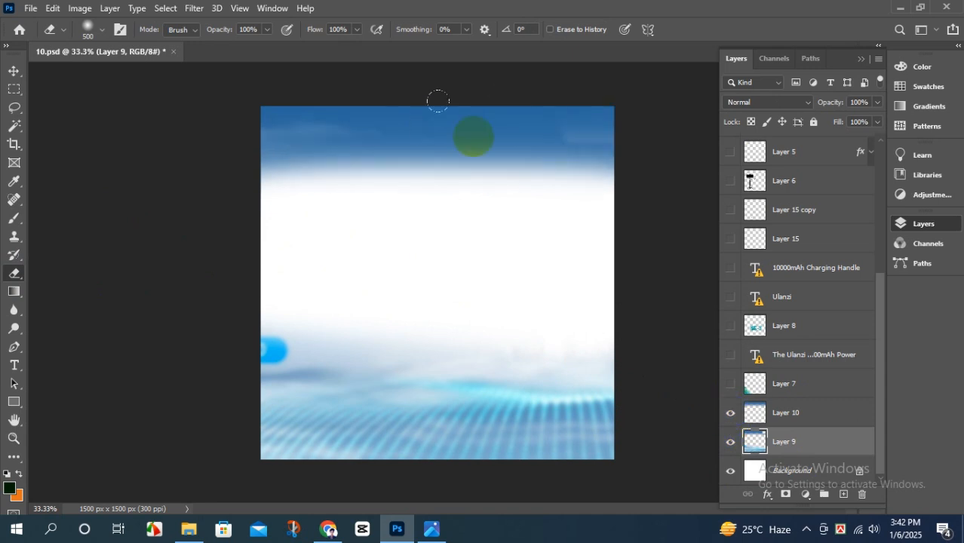
{"action": "left_click", "coordinate": [739, 411]}
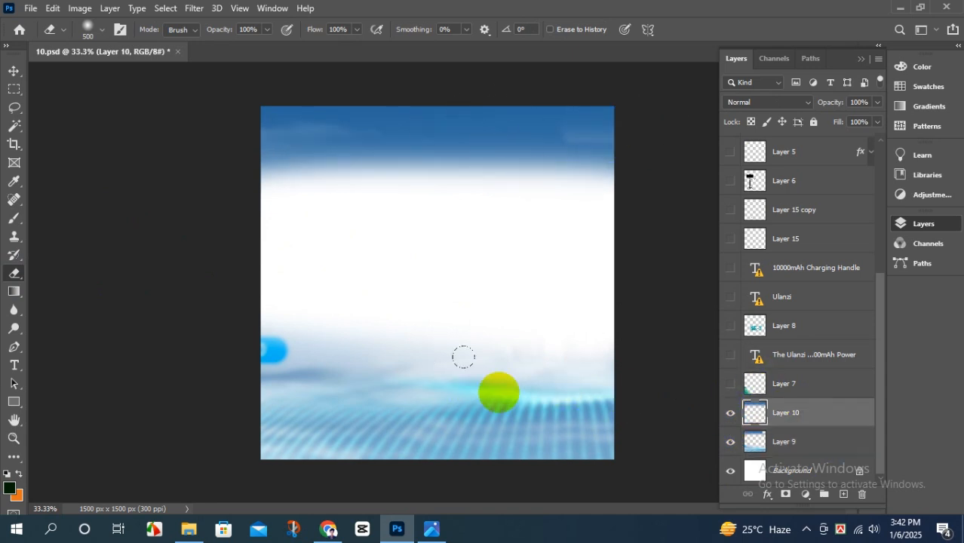
{"action": "left_click", "coordinate": [13, 221]}
{"action": "left_click", "coordinate": [11, 489]}
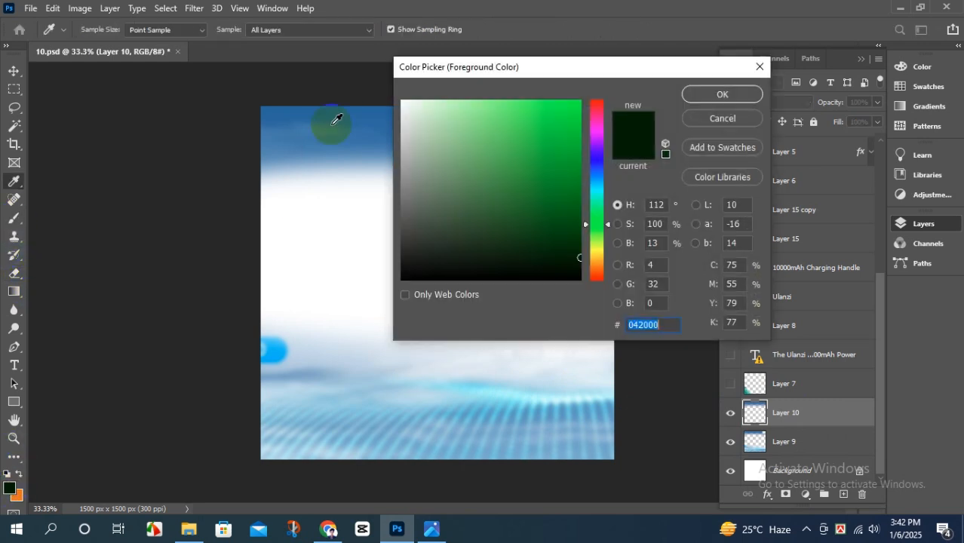
{"action": "left_click", "coordinate": [338, 95]}
{"action": "left_click", "coordinate": [523, 172]}
{"action": "left_click", "coordinate": [345, 98]}
{"action": "left_click", "coordinate": [375, 123]}
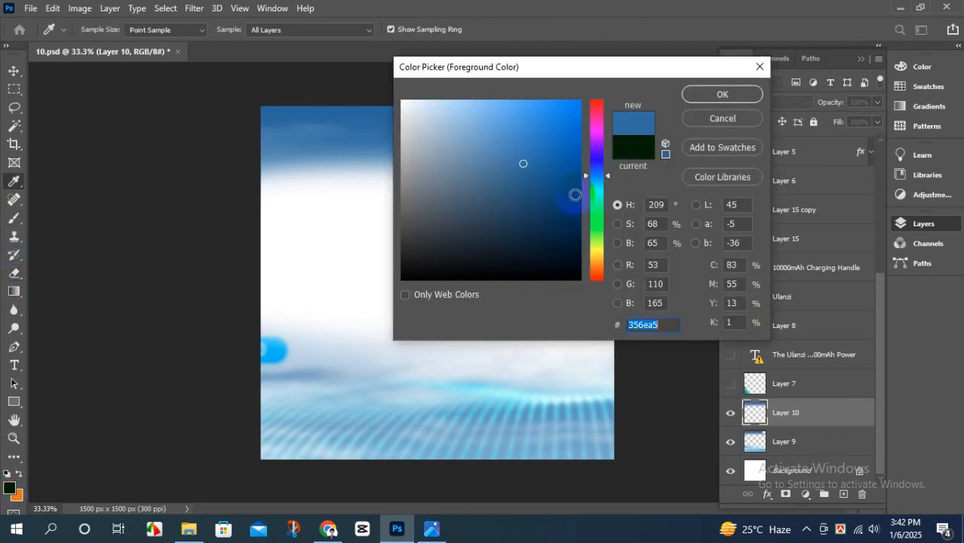
{"action": "left_click_drag", "start_coordinate": [580, 165], "coordinate": [660, 125]}
{"action": "key", "text": "Return"}
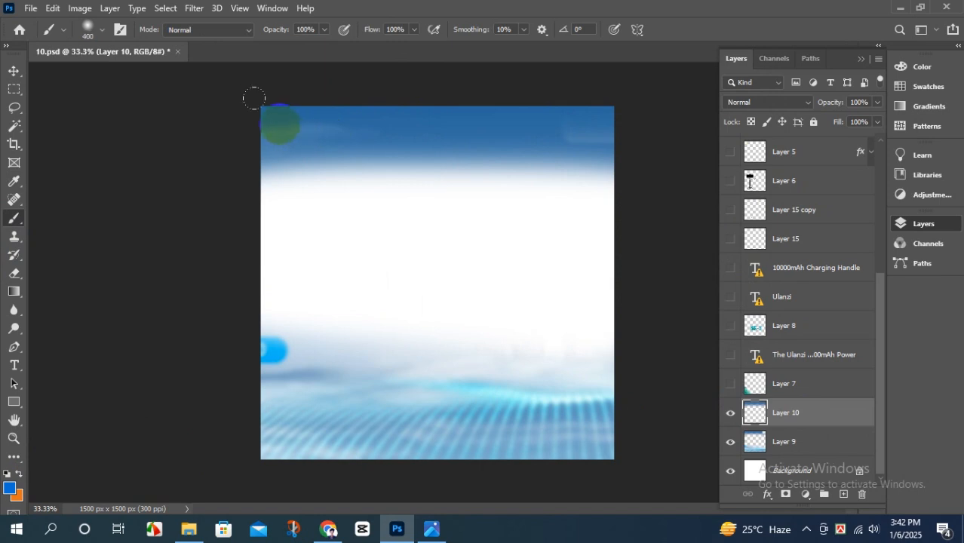
- Try brushing saturated blue over the upper band on Layer 10, and undo the strokes
{"action": "mouse_move", "coordinate": [254, 98]}
{"action": "left_mouse_down"}
{"action": "mouse_move", "coordinate": [633, 103]}
{"action": "mouse_move", "coordinate": [167, 109]}
{"action": "left_mouse_up"}
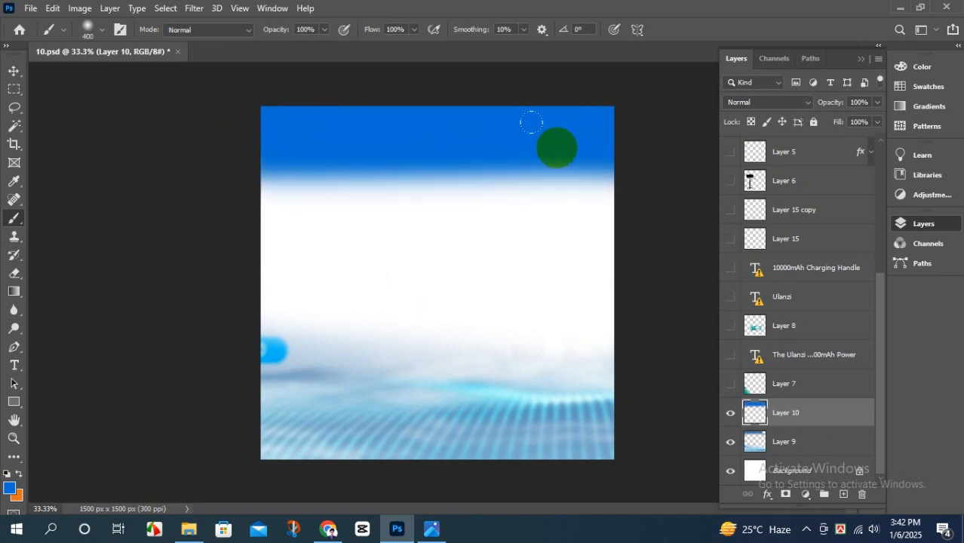
{"action": "key", "text": "ctrl+z"}
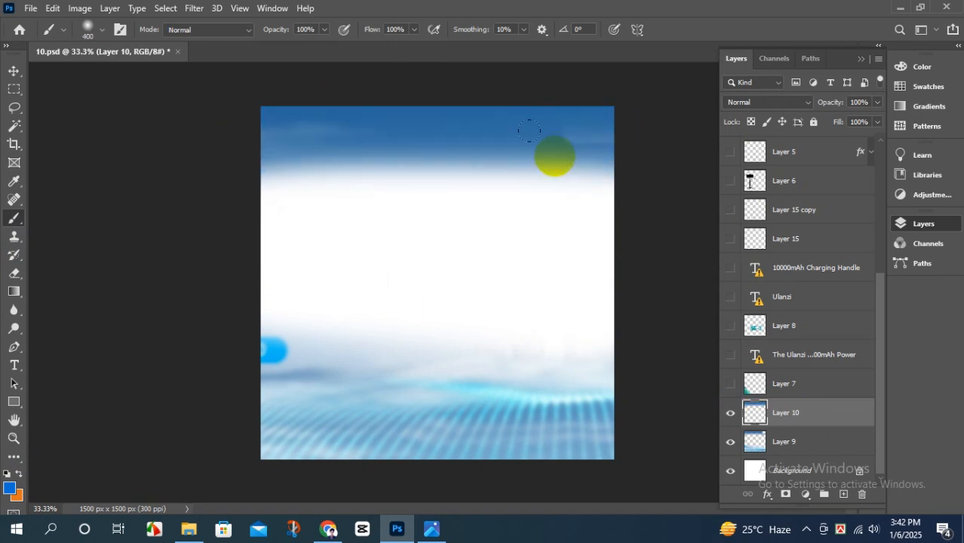
{"action": "mouse_move", "coordinate": [552, 150]}
{"action": "left_mouse_down"}
{"action": "mouse_move", "coordinate": [602, 129]}
{"action": "mouse_move", "coordinate": [592, 109]}
{"action": "mouse_move", "coordinate": [709, 142]}
{"action": "left_mouse_up"}
{"action": "key", "text": "ctrl+z"}
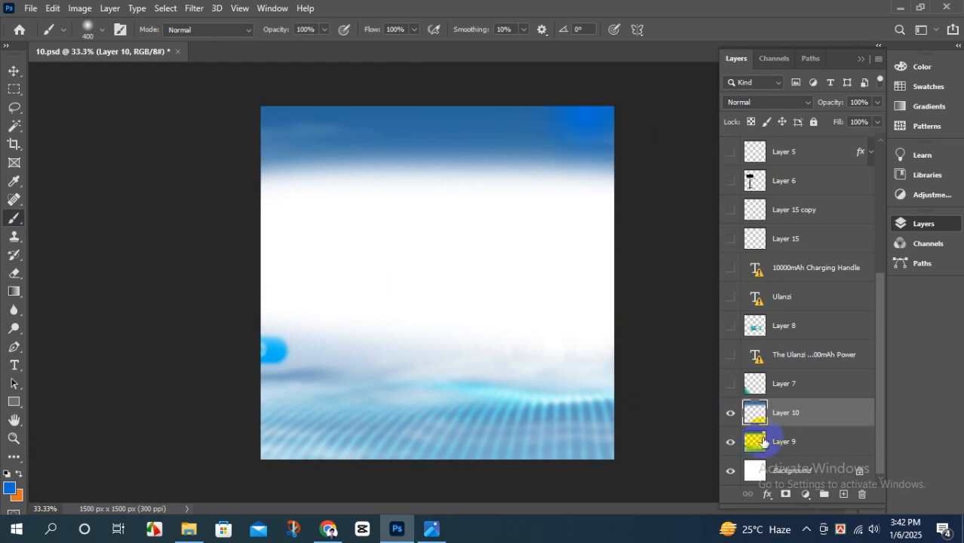
- Show Layer 7 with the green corner graphic, and try an Eraser stroke across Layer 10 before undoing it
{"action": "left_click", "coordinate": [730, 384]}
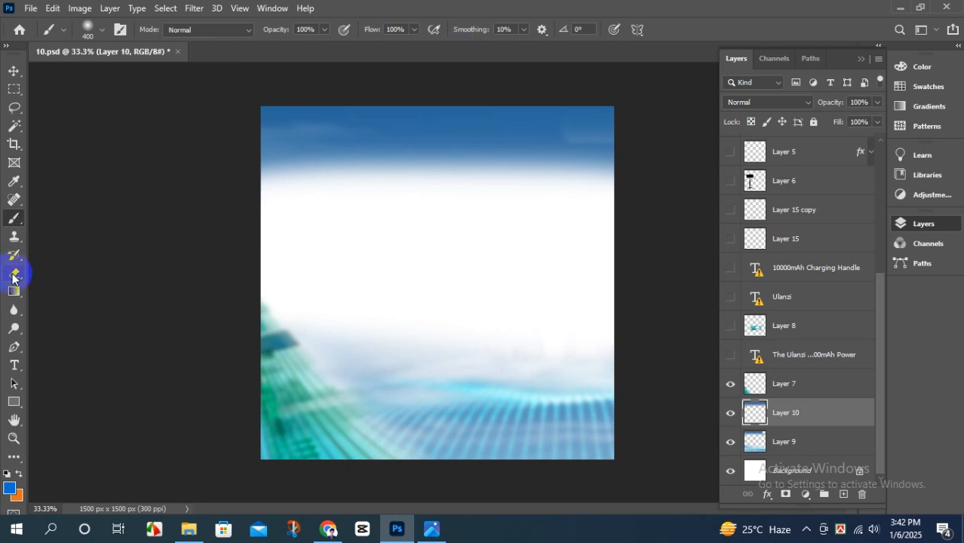
{"action": "left_click", "coordinate": [13, 274]}
{"action": "mouse_move", "coordinate": [351, 159]}
{"action": "left_mouse_down"}
{"action": "mouse_move", "coordinate": [357, 186]}
{"action": "mouse_move", "coordinate": [511, 122]}
{"action": "mouse_move", "coordinate": [259, 117]}
{"action": "mouse_move", "coordinate": [474, 111]}
{"action": "mouse_move", "coordinate": [555, 257]}
{"action": "mouse_move", "coordinate": [582, 361]}
{"action": "left_mouse_up"}
{"action": "key", "text": "ctrl+z"}
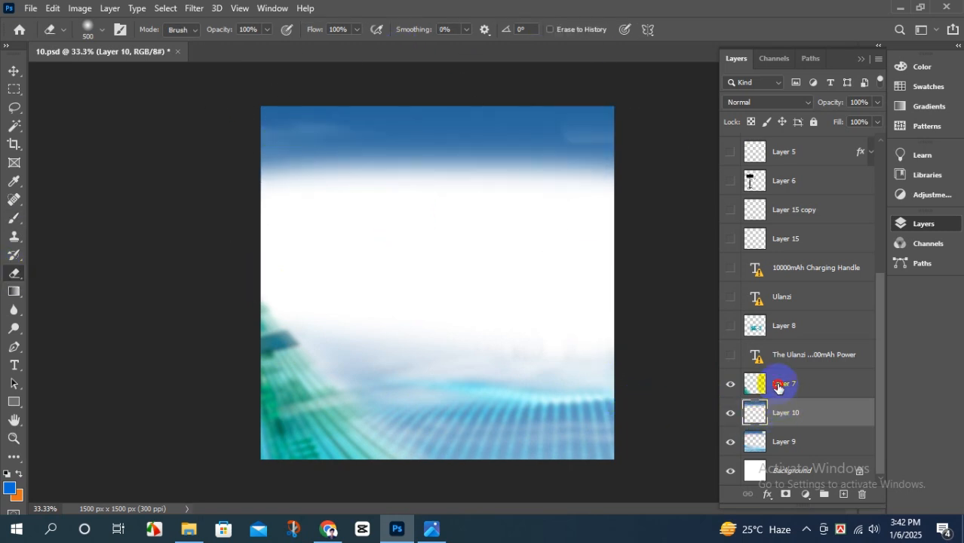
- Select Layer 7 and softly erase the inner edge of the green corner graphic to blend it into the background
{"action": "double_click", "coordinate": [781, 383]}
{"action": "left_click", "coordinate": [732, 393]}
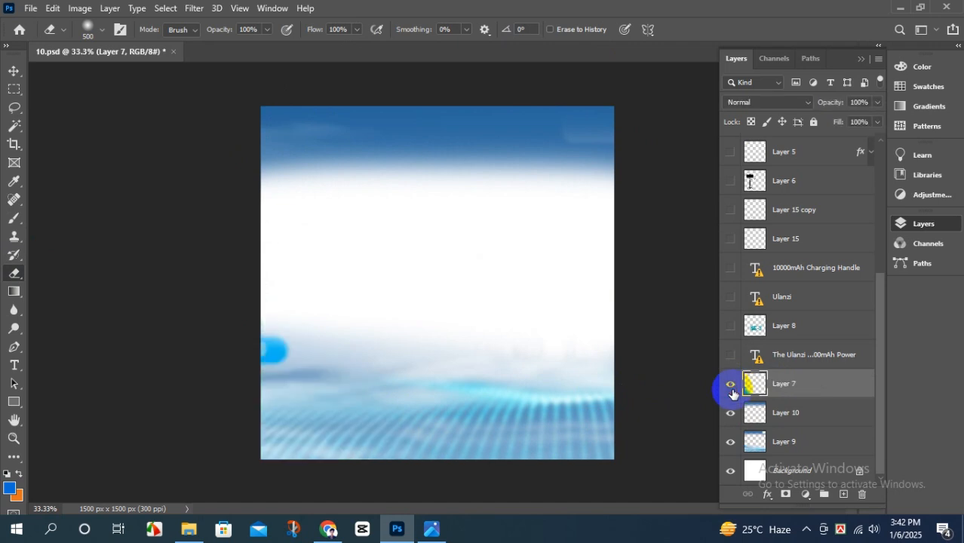
{"action": "left_click_drag", "start_coordinate": [215, 368], "coordinate": [388, 456]}
{"action": "key", "text": "ctrl+z"}
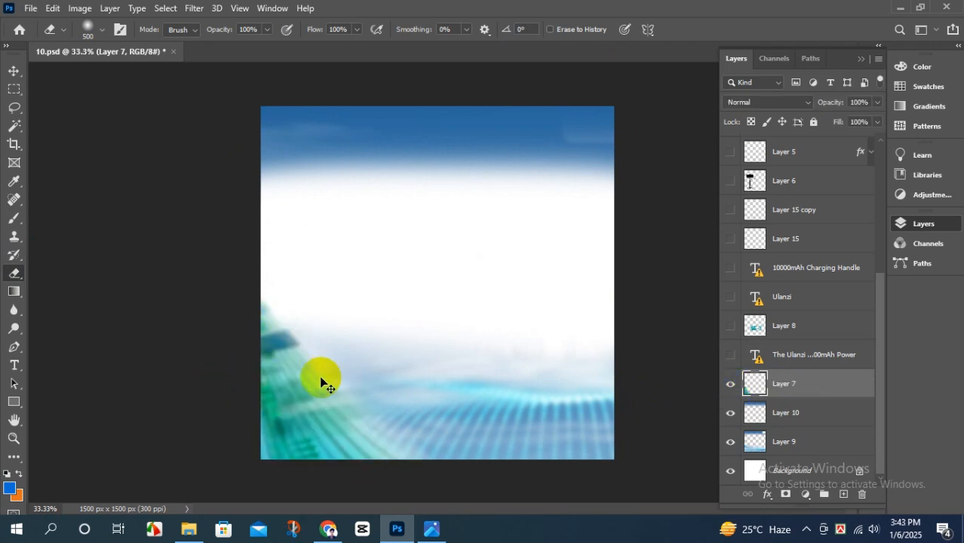
{"action": "mouse_move", "coordinate": [337, 402]}
{"action": "left_mouse_down"}
{"action": "mouse_move", "coordinate": [301, 338]}
{"action": "mouse_move", "coordinate": [423, 480]}
{"action": "mouse_move", "coordinate": [293, 303]}
{"action": "left_mouse_up"}
{"action": "key", "text": "ctrl+z"}
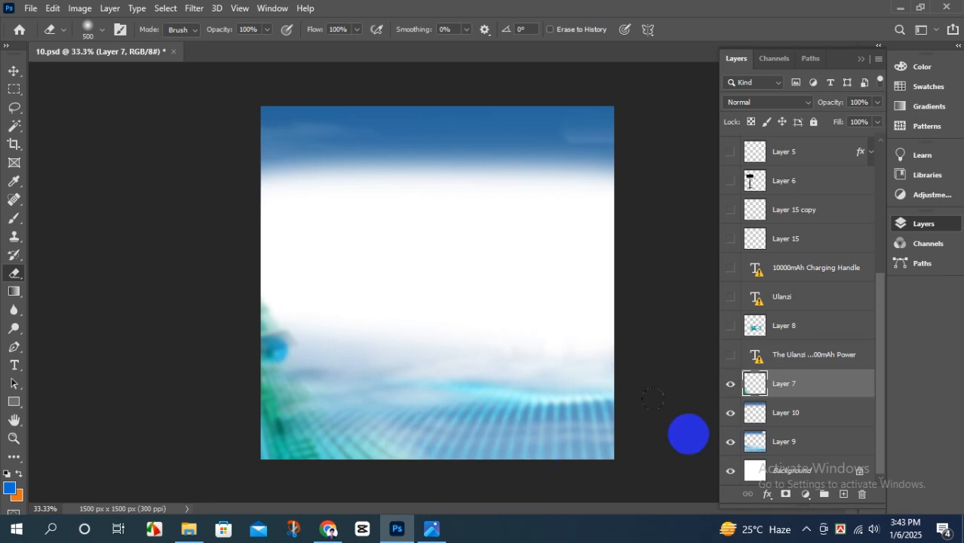
- Show Layer 6 with the phone mounted on the charging handle tripod, and activate the Rectangular Marquee tool
{"action": "scroll", "coordinate": [837, 394], "scroll_direction": "up", "scroll_amount": 2}
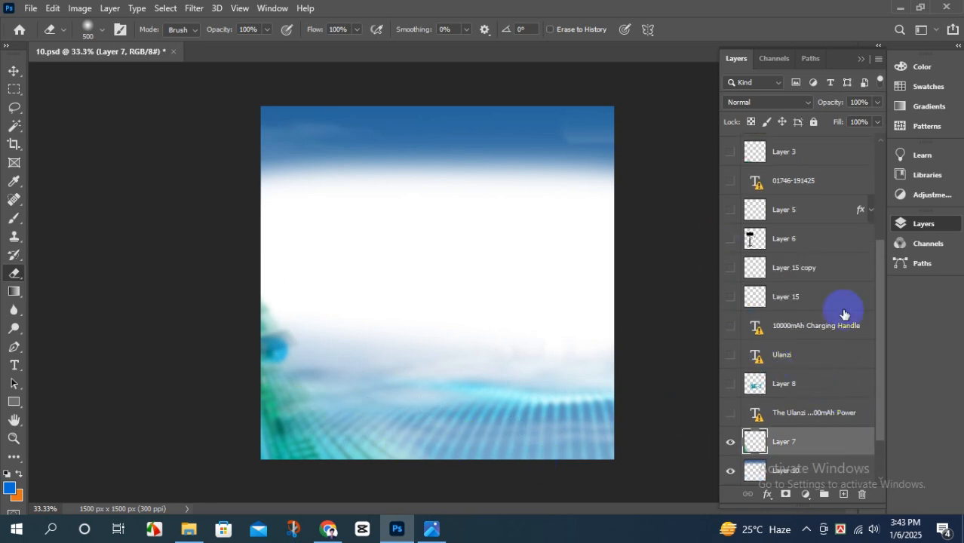
{"action": "scroll", "coordinate": [844, 315], "scroll_direction": "up", "scroll_amount": 4}
{"action": "scroll", "coordinate": [843, 317], "scroll_direction": "down", "scroll_amount": 3}
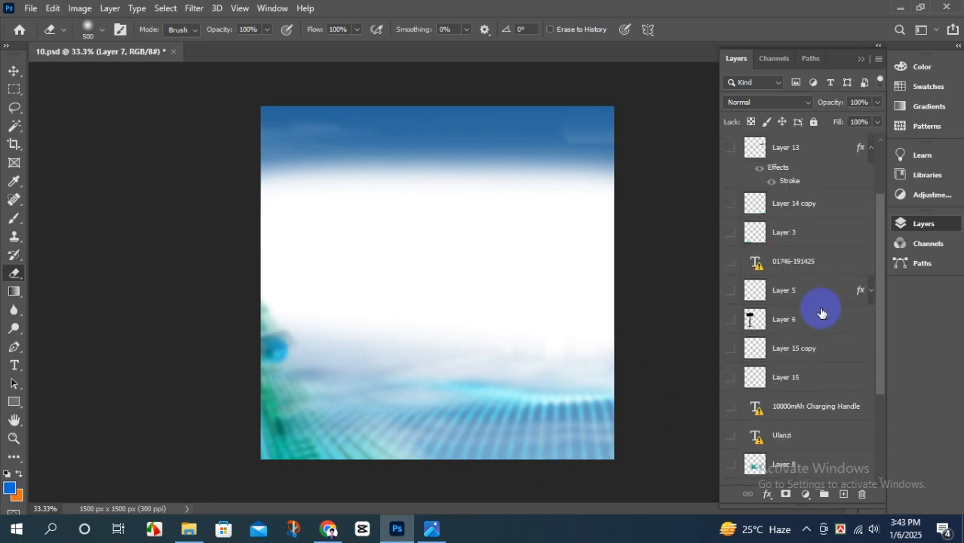
{"action": "left_click", "coordinate": [730, 320]}
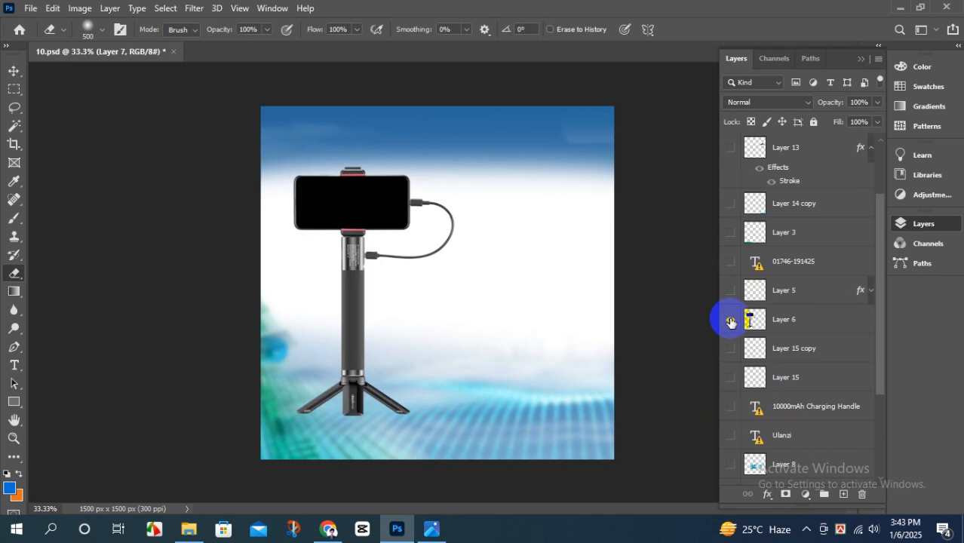
{"action": "left_click", "coordinate": [12, 91]}
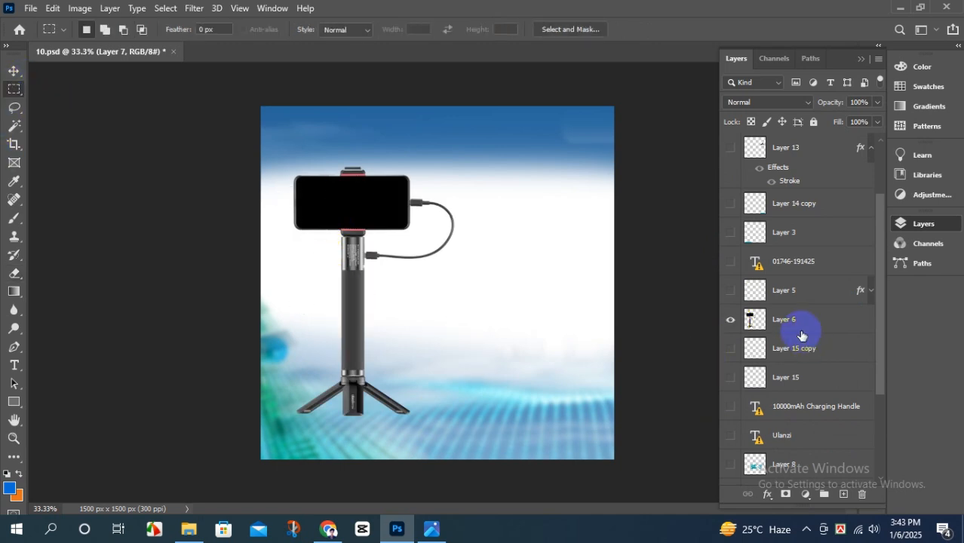
- Compare the current composition with the finished BG-3 poster in the image viewer
{"action": "left_click", "coordinate": [433, 531]}
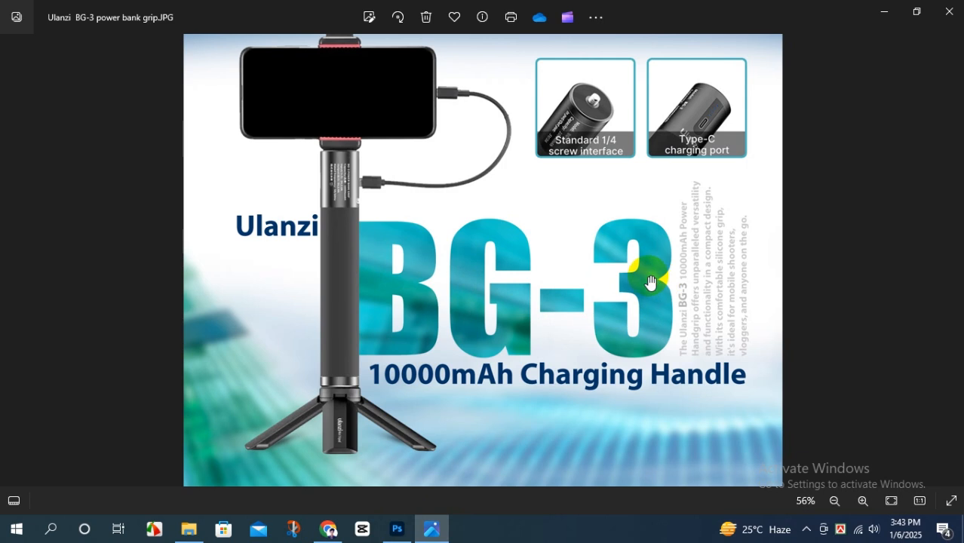
{"action": "left_click", "coordinate": [389, 527]}
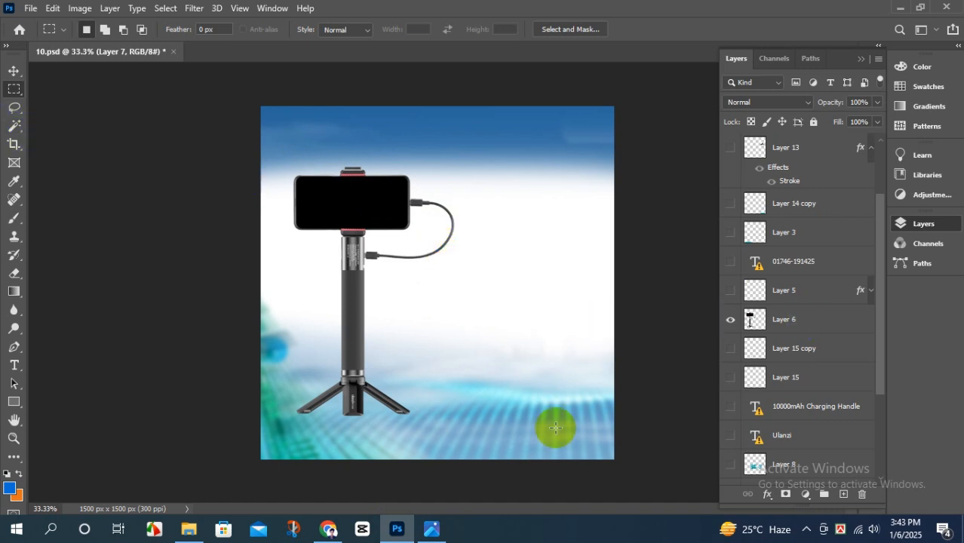
{"action": "left_click", "coordinate": [432, 528]}
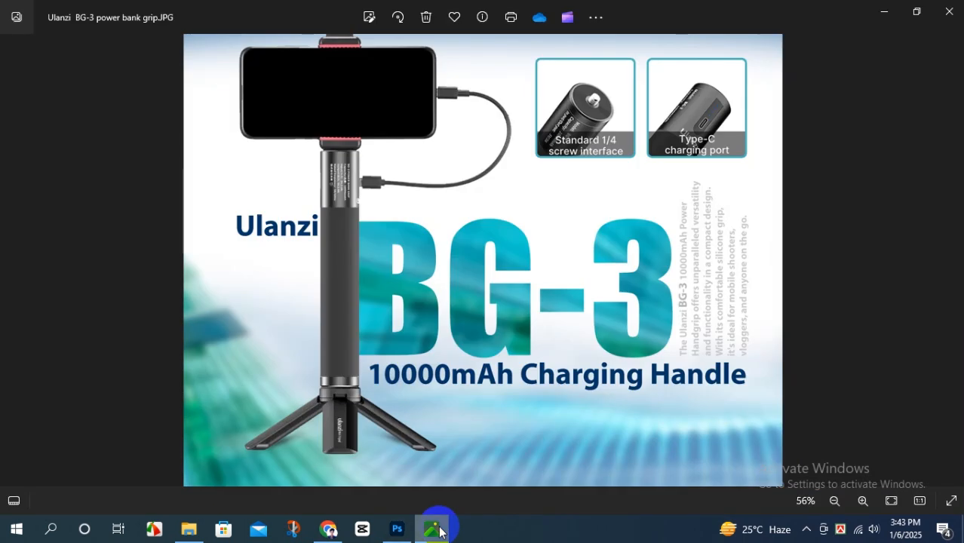
- Switch to Chrome and run a Google image search for "ulanzi bg-3"
{"action": "left_click", "coordinate": [330, 530]}
{"action": "left_click", "coordinate": [380, 15]}
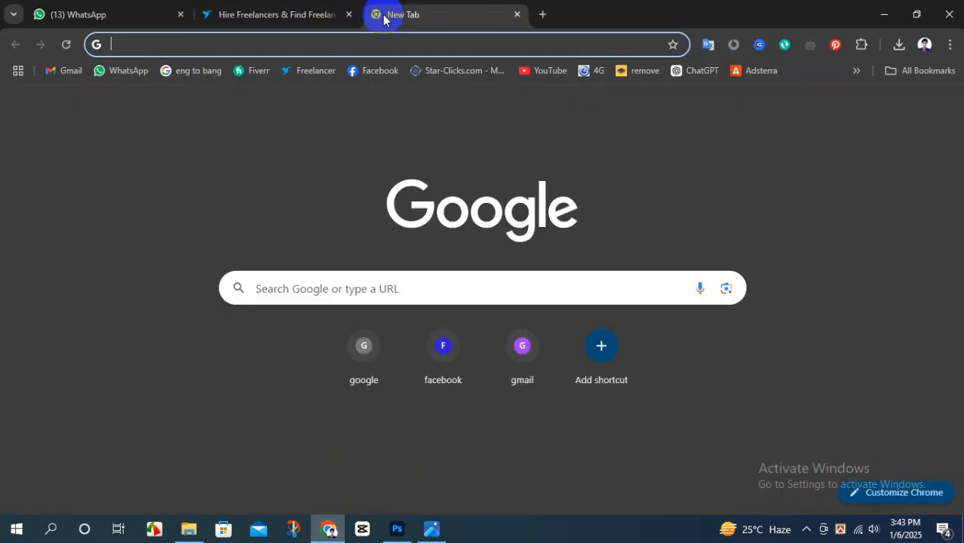
{"action": "type", "text": "ulan"}
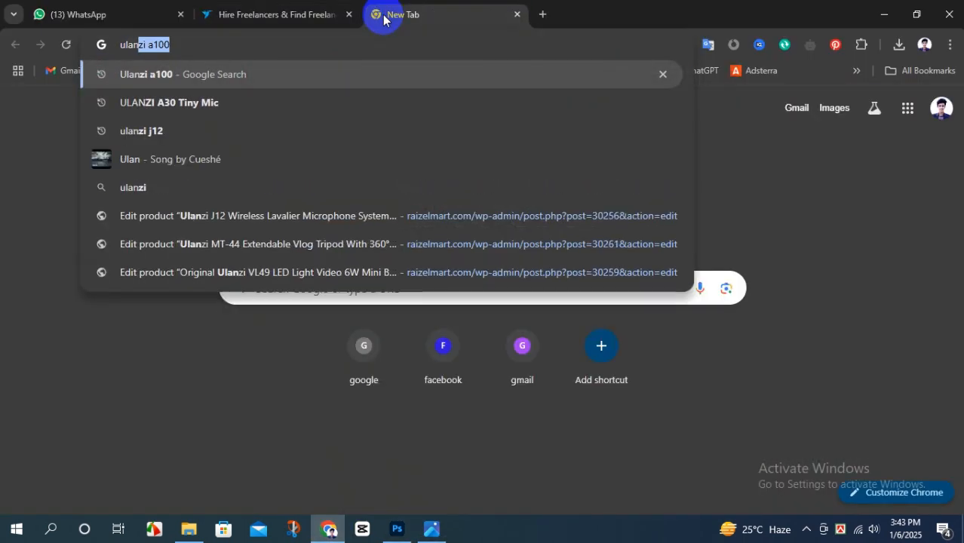
{"action": "type", "text": "zi bg"}
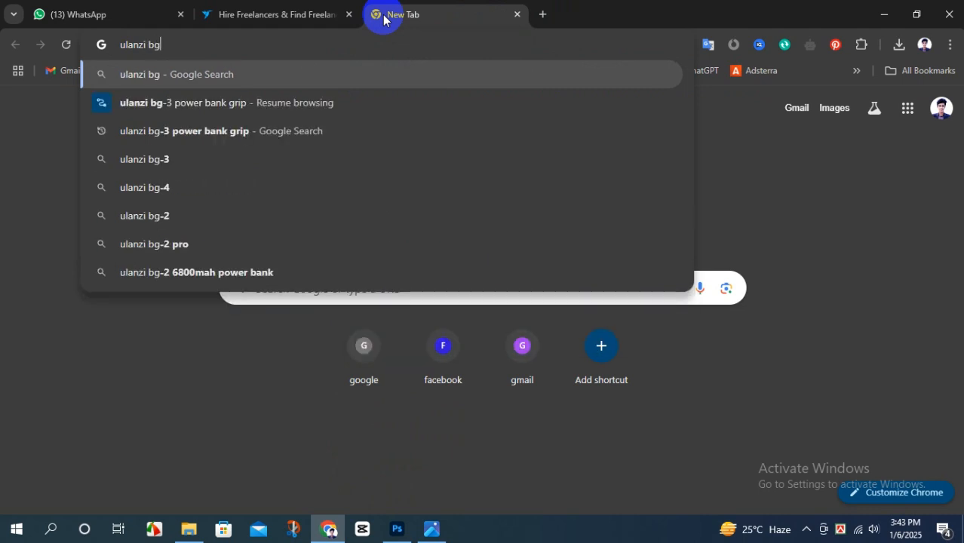
{"action": "type", "text": "-3"}
{"action": "key", "text": "Return"}
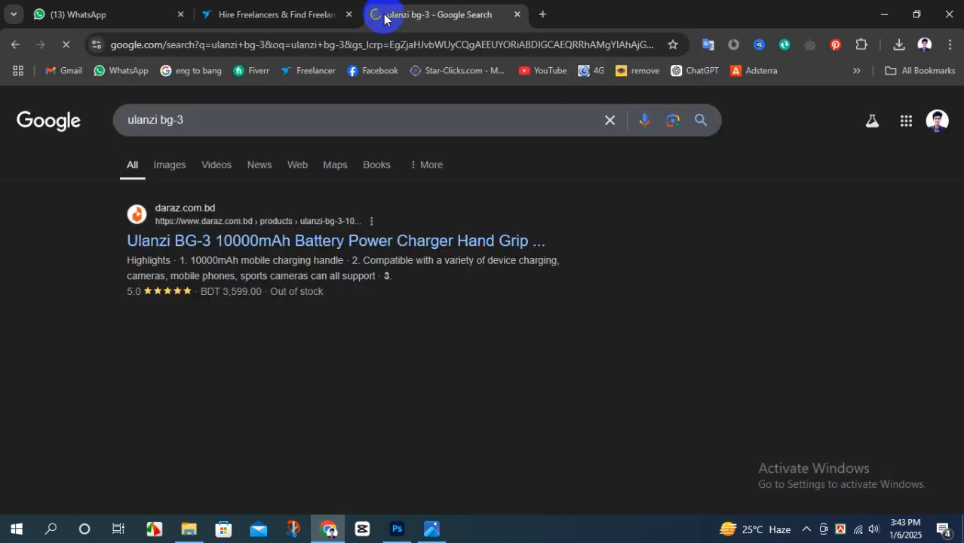
{"action": "left_click", "coordinate": [175, 172]}
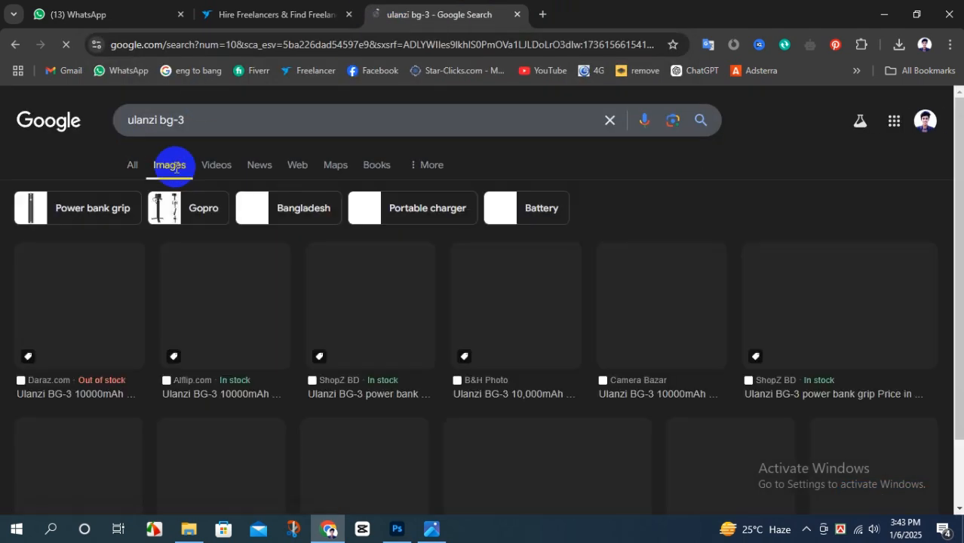
- Browse the image results for a BG-3 grip holding a phone, comparing them with the product shot in the finished poster
{"action": "scroll", "coordinate": [569, 340], "scroll_direction": "down", "scroll_amount": 5}
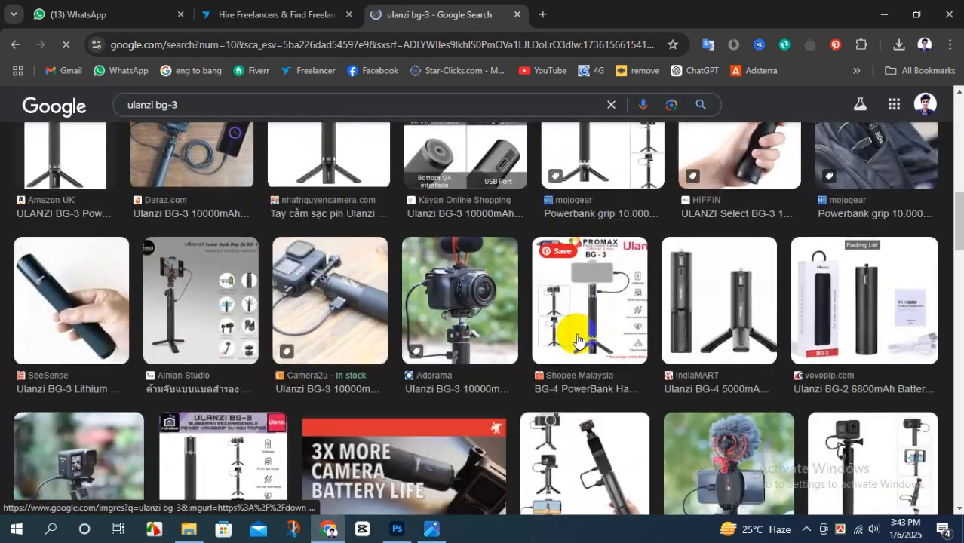
{"action": "scroll", "coordinate": [327, 394], "scroll_direction": "down", "scroll_amount": 6}
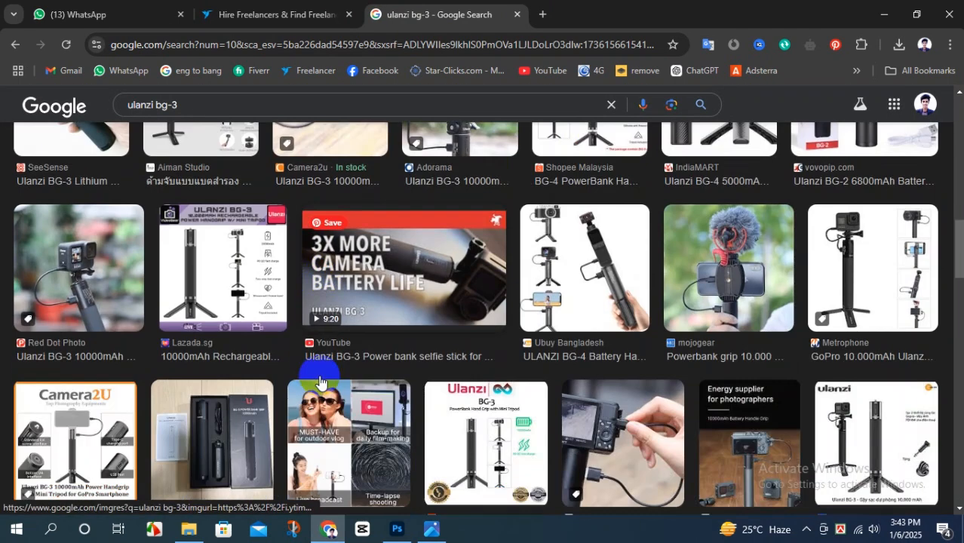
{"action": "scroll", "coordinate": [332, 362], "scroll_direction": "up", "scroll_amount": 8}
{"action": "scroll", "coordinate": [490, 343], "scroll_direction": "up", "scroll_amount": 6}
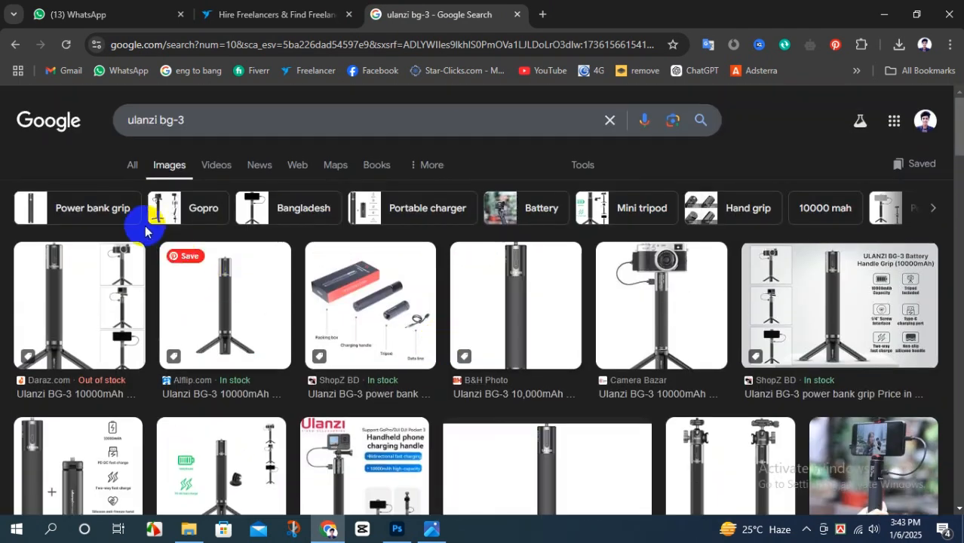
{"action": "scroll", "coordinate": [604, 347], "scroll_direction": "down", "scroll_amount": 7}
{"action": "scroll", "coordinate": [601, 348], "scroll_direction": "down", "scroll_amount": 5}
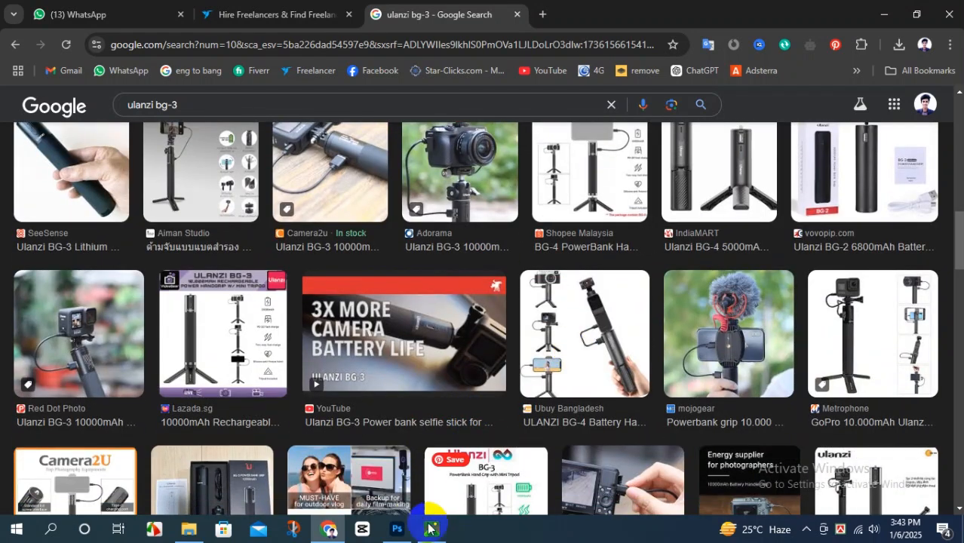
{"action": "left_click", "coordinate": [431, 528]}
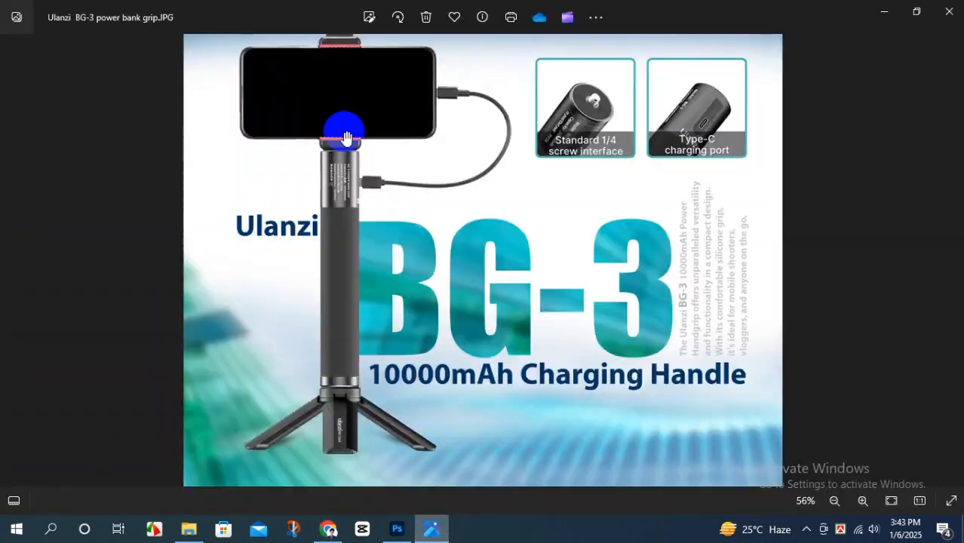
{"action": "left_click", "coordinate": [341, 527]}
{"action": "scroll", "coordinate": [566, 355], "scroll_direction": "down", "scroll_amount": 5}
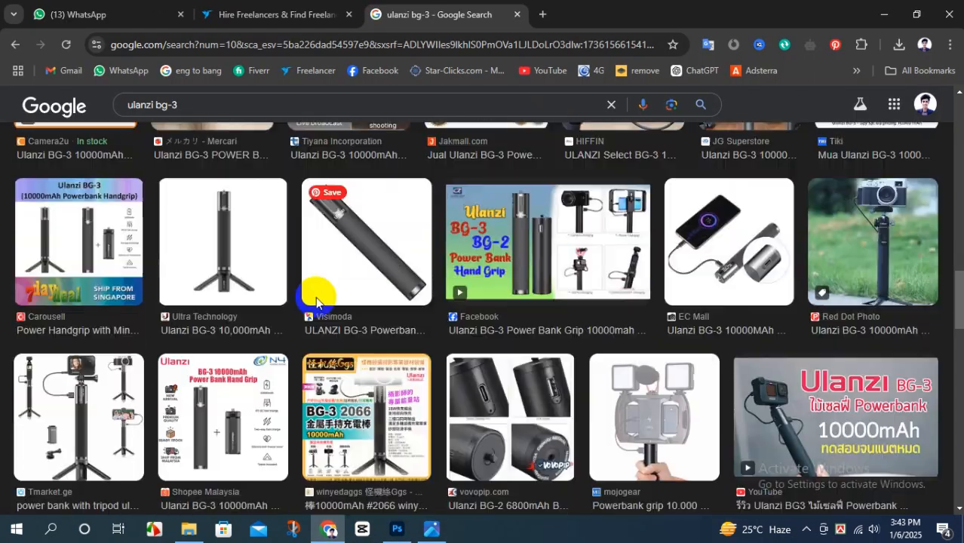
{"action": "scroll", "coordinate": [315, 296], "scroll_direction": "down", "scroll_amount": 7}
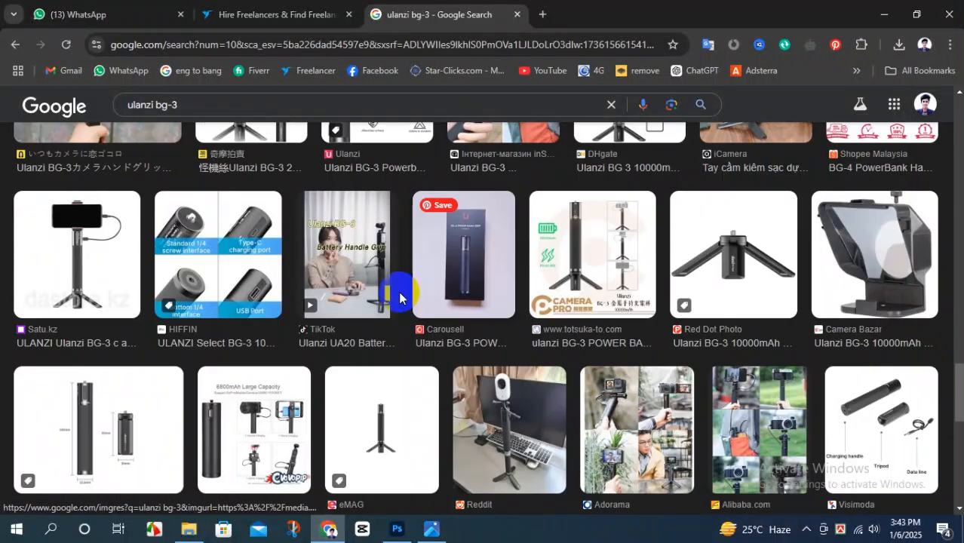
{"action": "scroll", "coordinate": [399, 296], "scroll_direction": "down", "scroll_amount": 8}
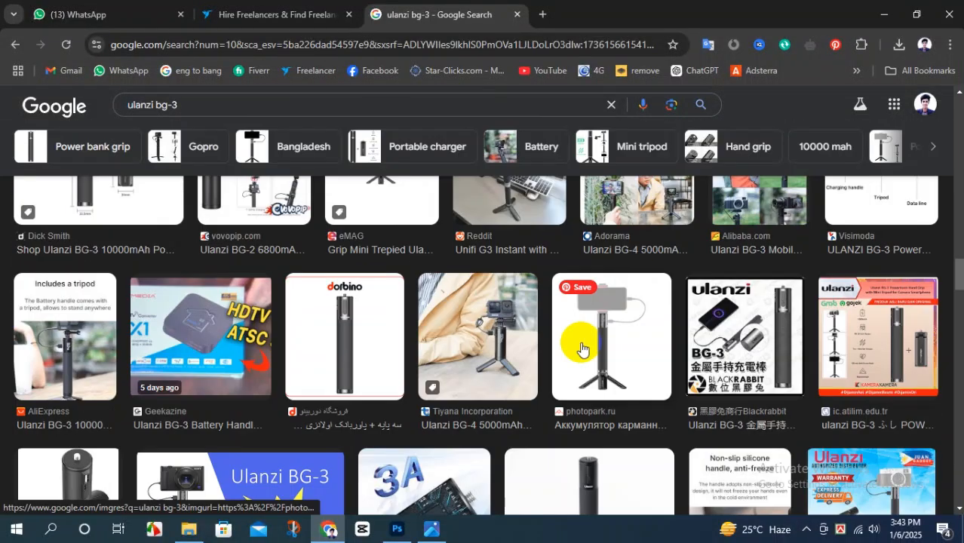
- Copy the photopark.ru image of the phone-mounted grip, try pasting it above Layer 6 in Photoshop, and undo the paste
{"action": "left_click", "coordinate": [582, 349]}
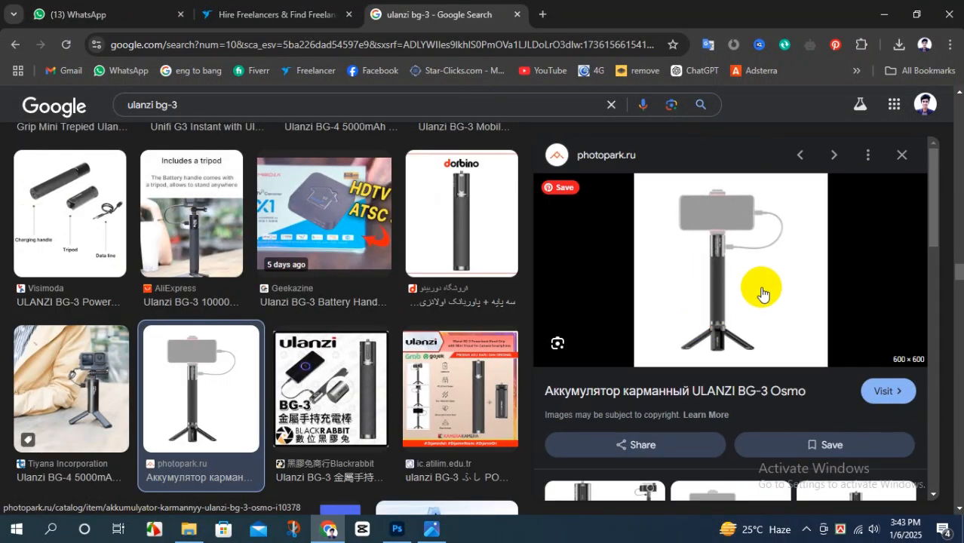
{"action": "scroll", "coordinate": [761, 293], "scroll_direction": "down", "scroll_amount": 5}
{"action": "right_click", "coordinate": [738, 245]}
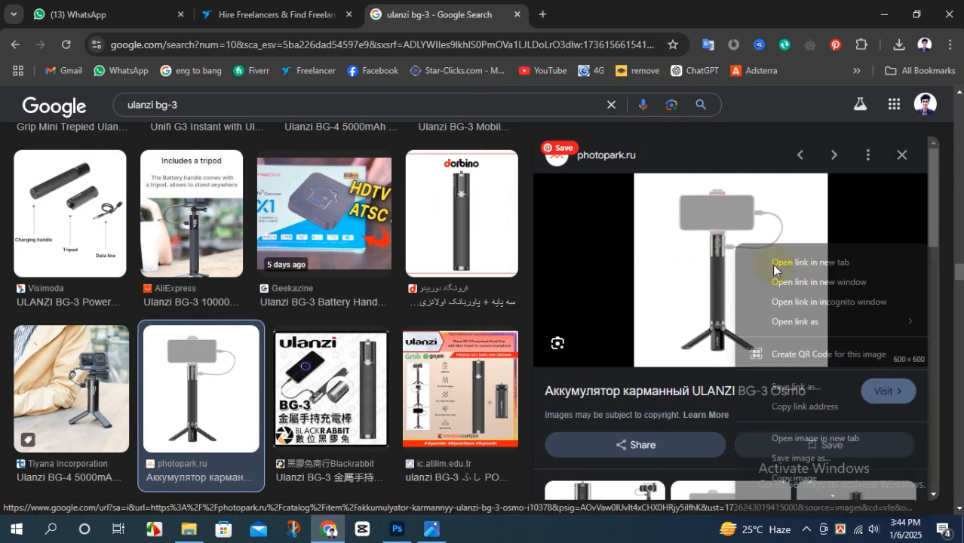
{"action": "left_click", "coordinate": [792, 389]}
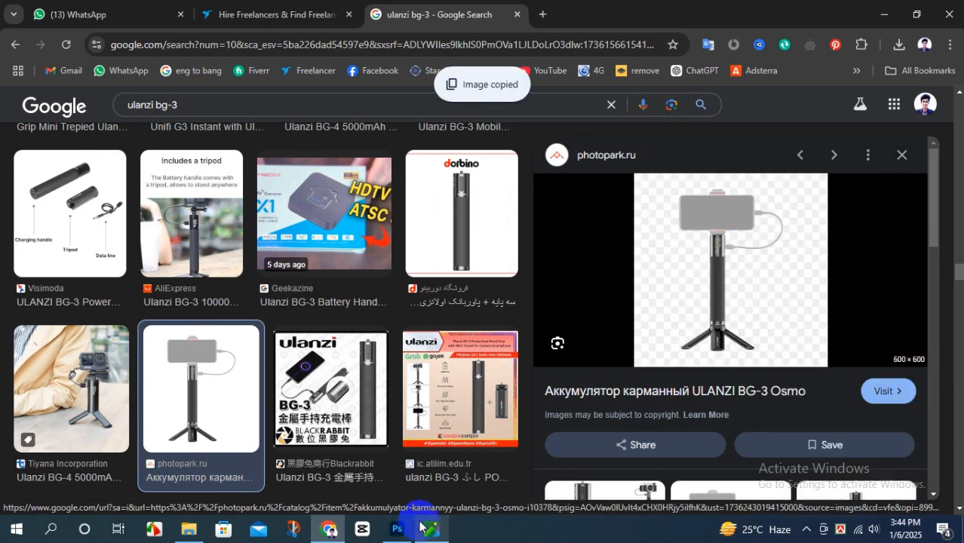
{"action": "left_click", "coordinate": [396, 528]}
{"action": "left_click", "coordinate": [787, 320]}
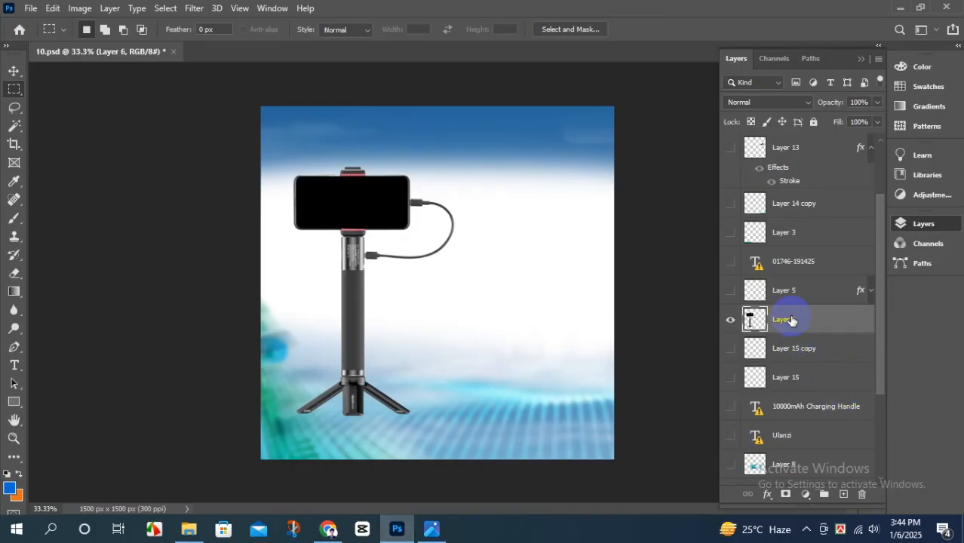
{"action": "key", "text": "ctrl+v"}
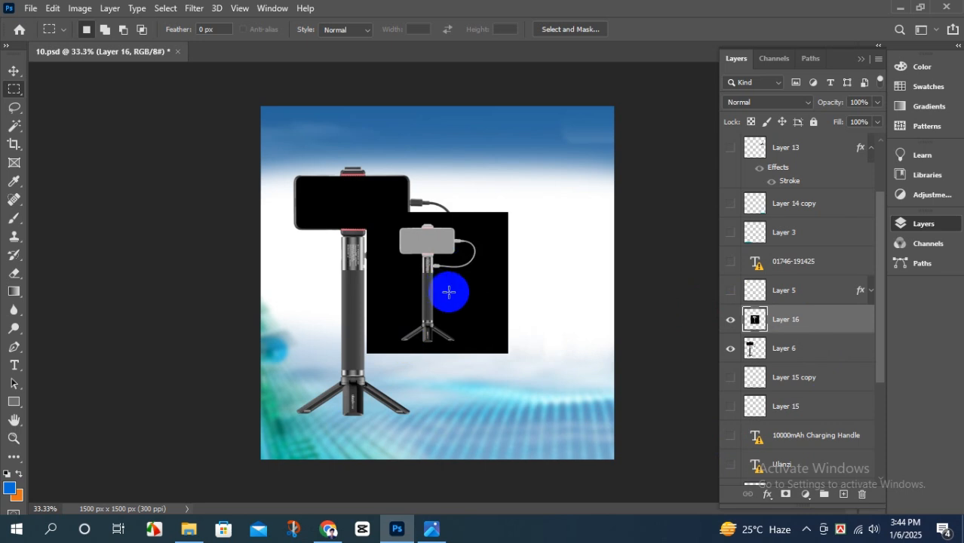
{"action": "key", "text": "ctrl+z"}
- Return to the Chrome image results and copy the Camera Bazar picture of the BG-3 grip holding a camera
{"action": "left_click", "coordinate": [330, 529]}
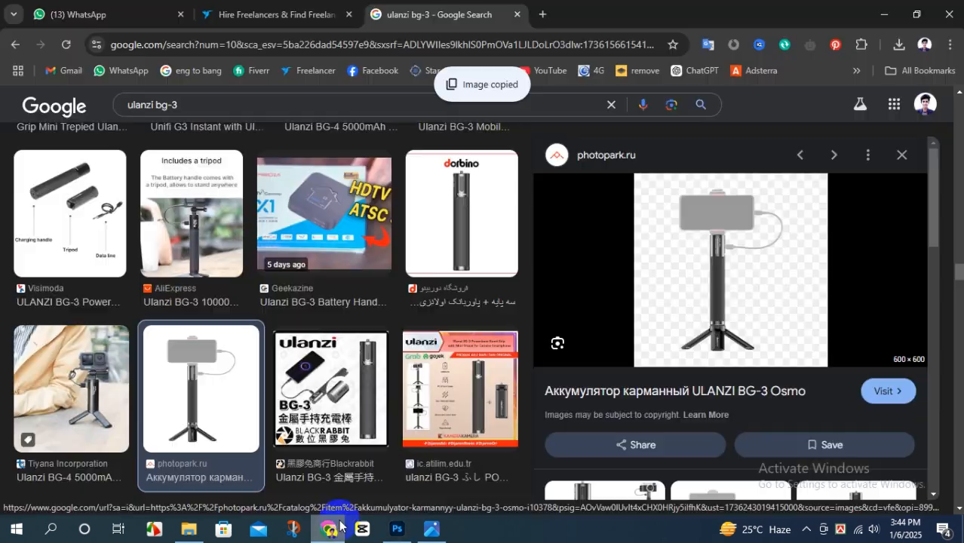
{"action": "scroll", "coordinate": [256, 286], "scroll_direction": "down", "scroll_amount": 10}
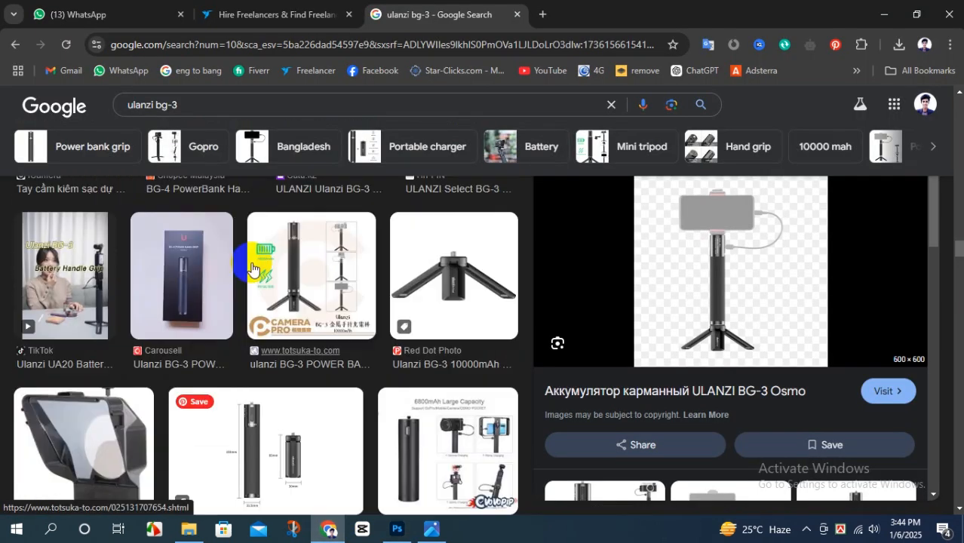
{"action": "scroll", "coordinate": [264, 315], "scroll_direction": "up", "scroll_amount": 10}
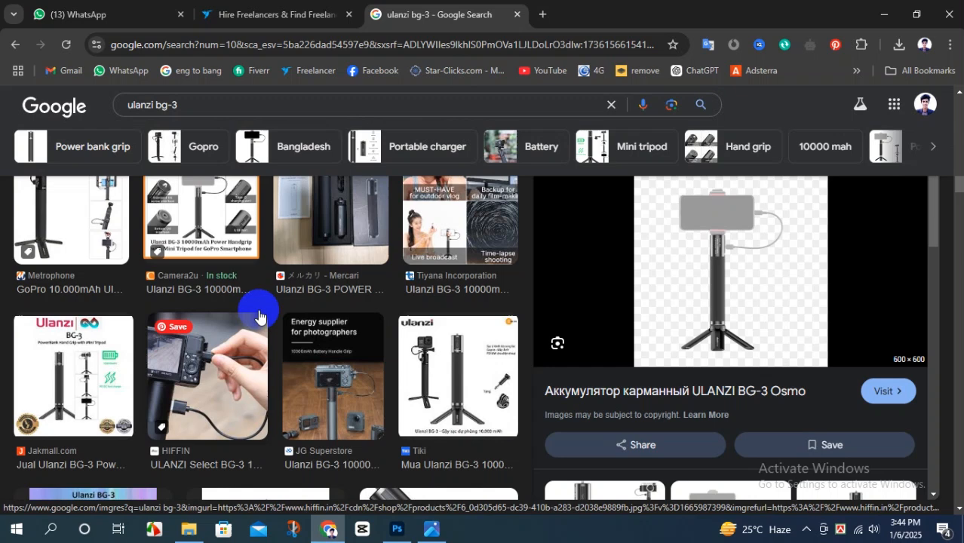
{"action": "scroll", "coordinate": [118, 359], "scroll_direction": "down", "scroll_amount": 3}
{"action": "scroll", "coordinate": [118, 359], "scroll_direction": "up", "scroll_amount": 6}
{"action": "scroll", "coordinate": [142, 330], "scroll_direction": "up", "scroll_amount": 10}
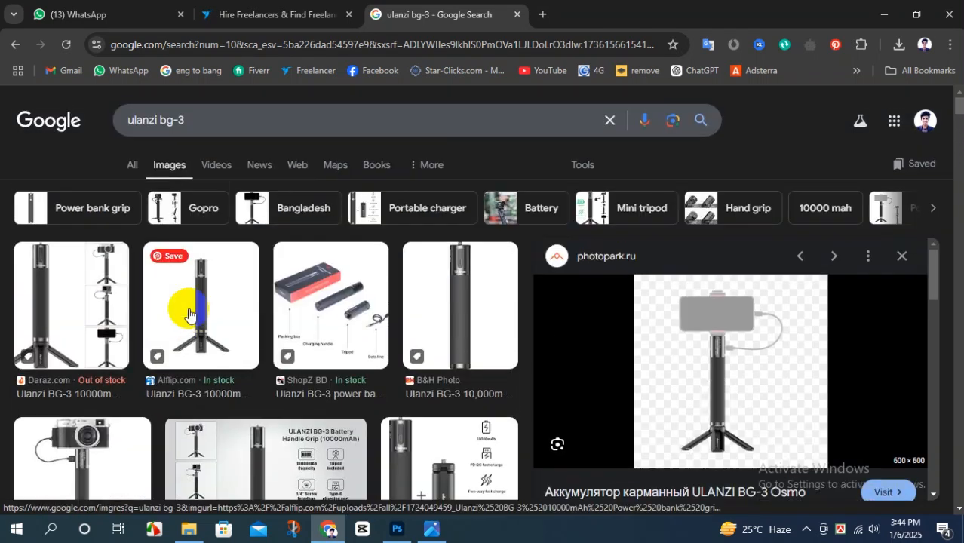
{"action": "scroll", "coordinate": [113, 287], "scroll_direction": "down", "scroll_amount": 2}
{"action": "left_click", "coordinate": [79, 266]}
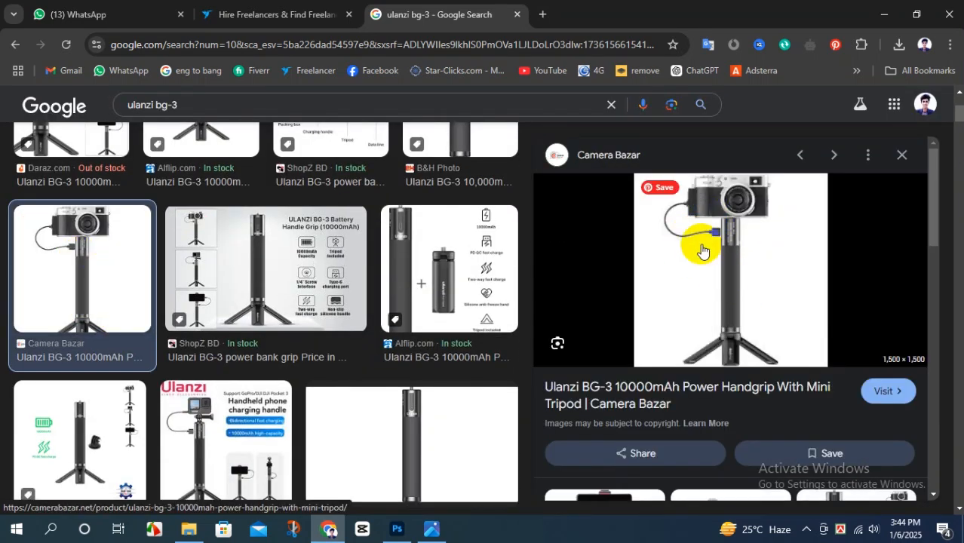
{"action": "right_click", "coordinate": [695, 236]}
{"action": "right_click", "coordinate": [692, 230]}
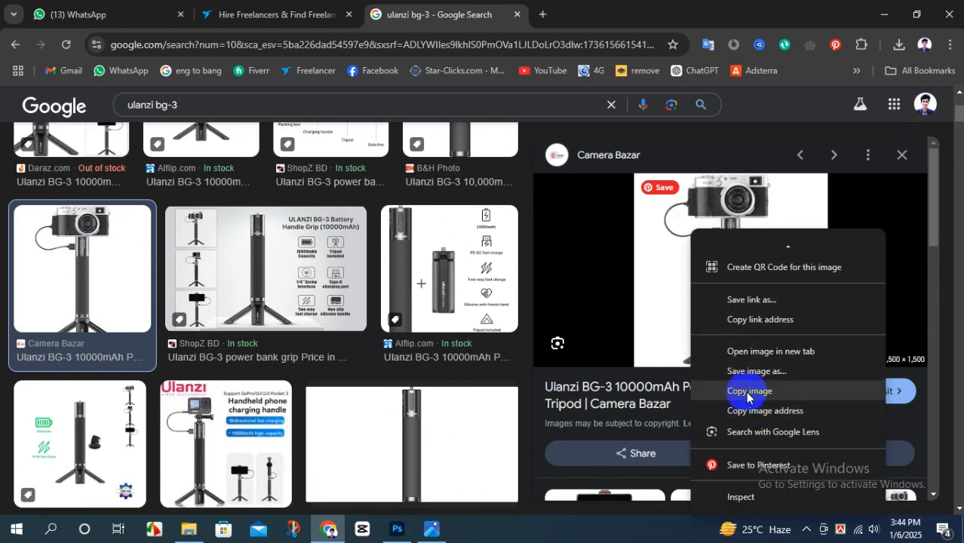
{"action": "left_click", "coordinate": [750, 390]}
- Paste the copied camera grip picture into 10.psd in Photoshop and scale it down around its center
{"action": "left_click", "coordinate": [397, 528]}
{"action": "key", "text": "ctrl+v"}
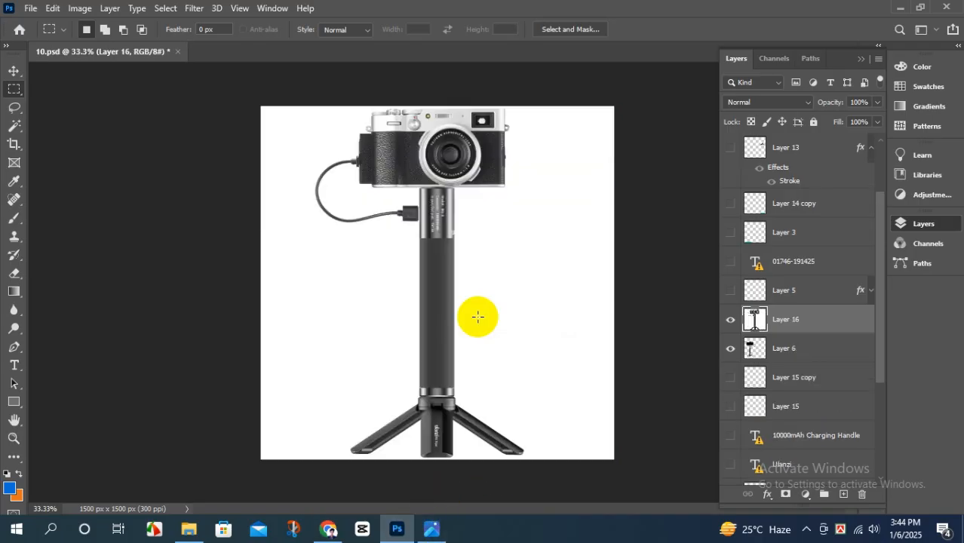
{"action": "key", "text": "v"}
{"action": "left_click_drag", "start_coordinate": [616, 106], "coordinate": [561, 161]}
{"action": "key", "text": "Return"}
- Try selecting the pasted picture's white background with the Magic Wand tool, and clear the selection
{"action": "left_click", "coordinate": [15, 126]}
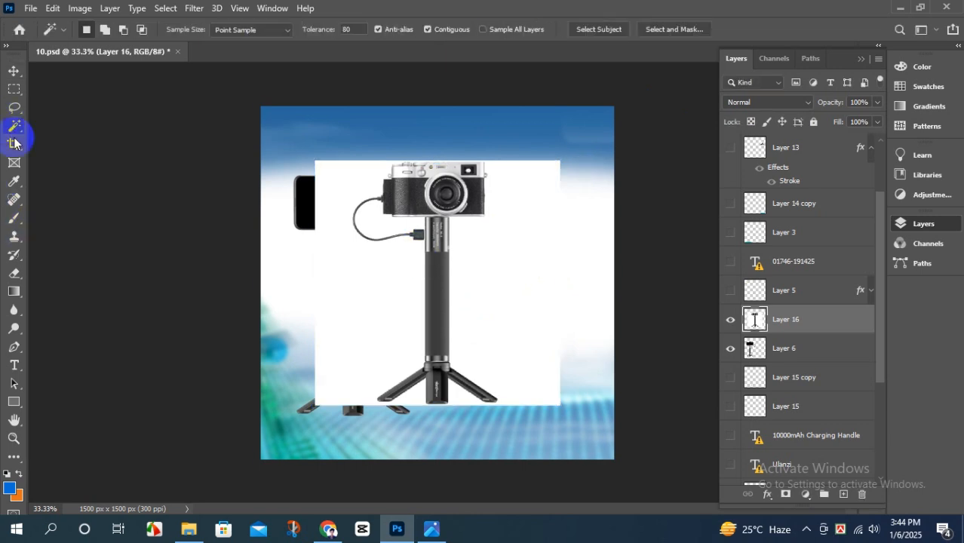
{"action": "left_click", "coordinate": [486, 267]}
{"action": "left_click", "coordinate": [413, 228], "text": "shift"}
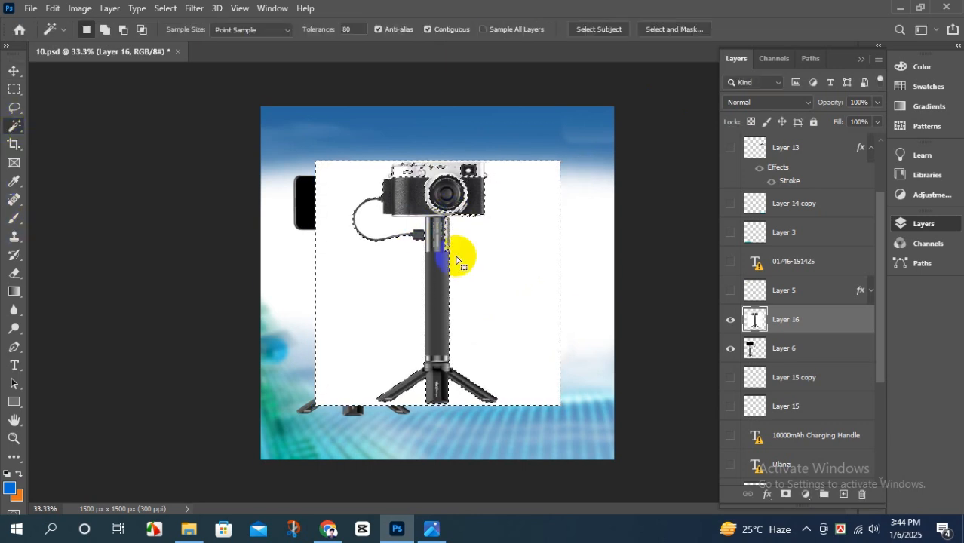
{"action": "key", "text": "ctrl+d"}
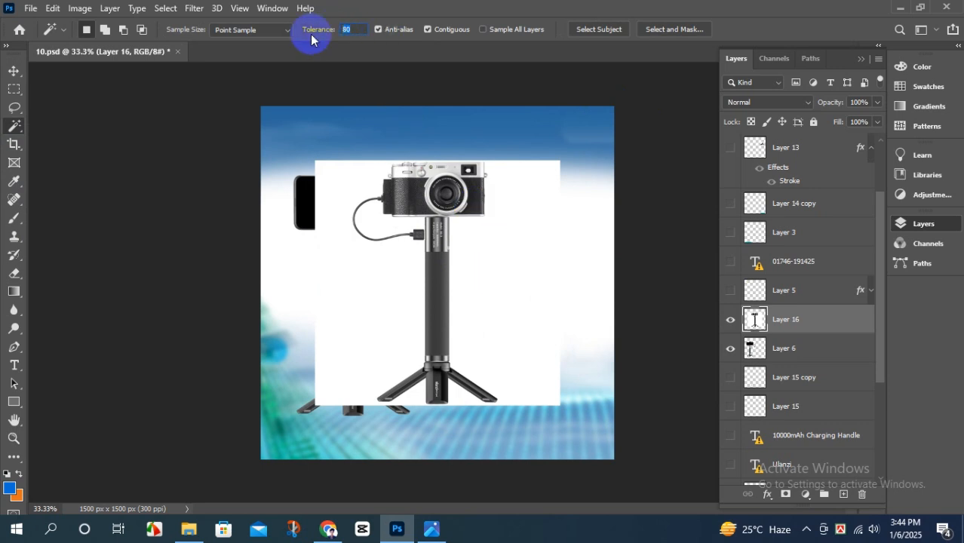
- Set the Magic Wand tolerance to 50 and delete the picture's white background, including the area inside the cable loop
{"action": "type", "text": "50"}
{"action": "left_click", "coordinate": [527, 239]}
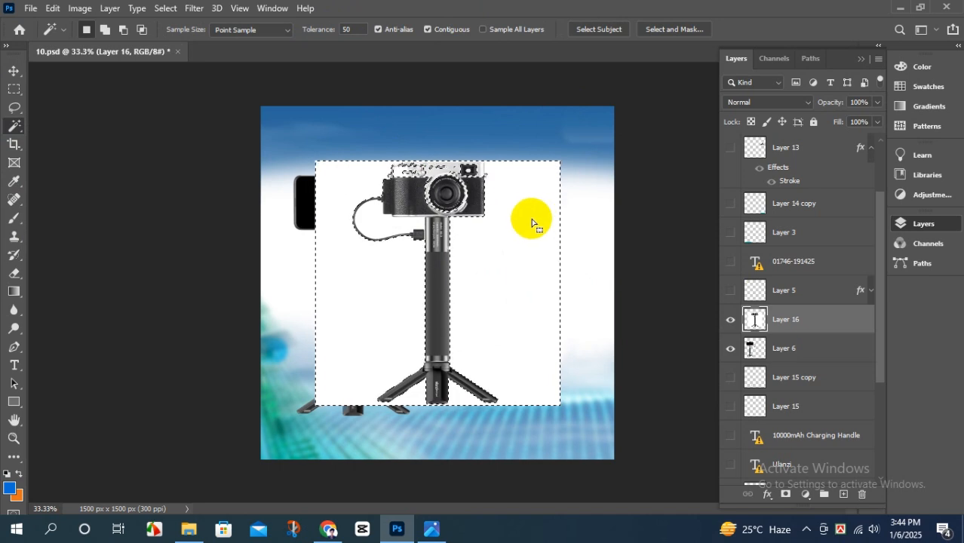
{"action": "key", "text": "Delete"}
{"action": "left_click", "coordinate": [381, 215]}
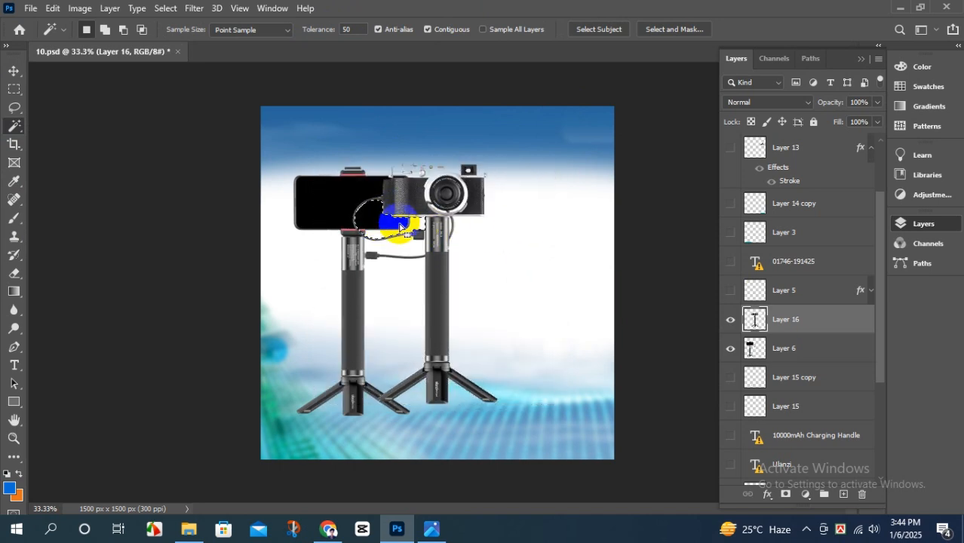
{"action": "key", "text": "Delete"}
{"action": "key", "text": "ctrl+d"}
- Delete the camera grip cutout layer using the Move tool
{"action": "left_click", "coordinate": [14, 71]}
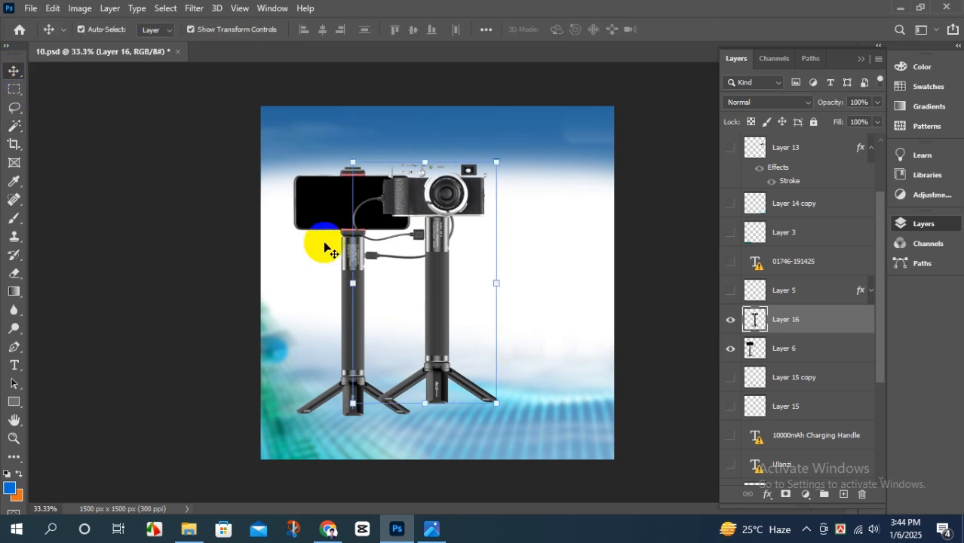
{"action": "left_click_drag", "start_coordinate": [426, 308], "coordinate": [487, 168]}
{"action": "key", "text": "Delete"}
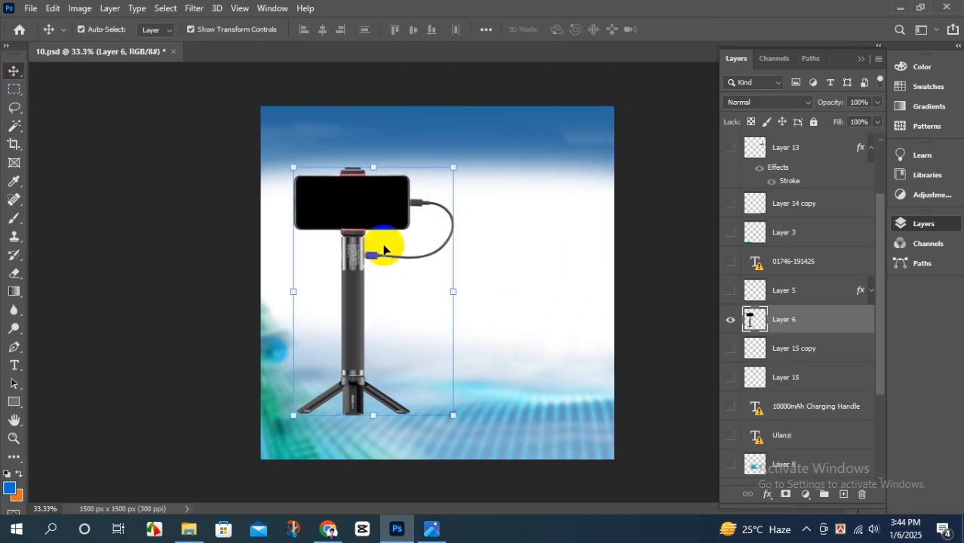
- Examine the tripod's feet up close, marking the areas beneath its legs with the Rectangular Marquee
{"action": "scroll", "coordinate": [787, 332], "scroll_direction": "down", "scroll_amount": 1}
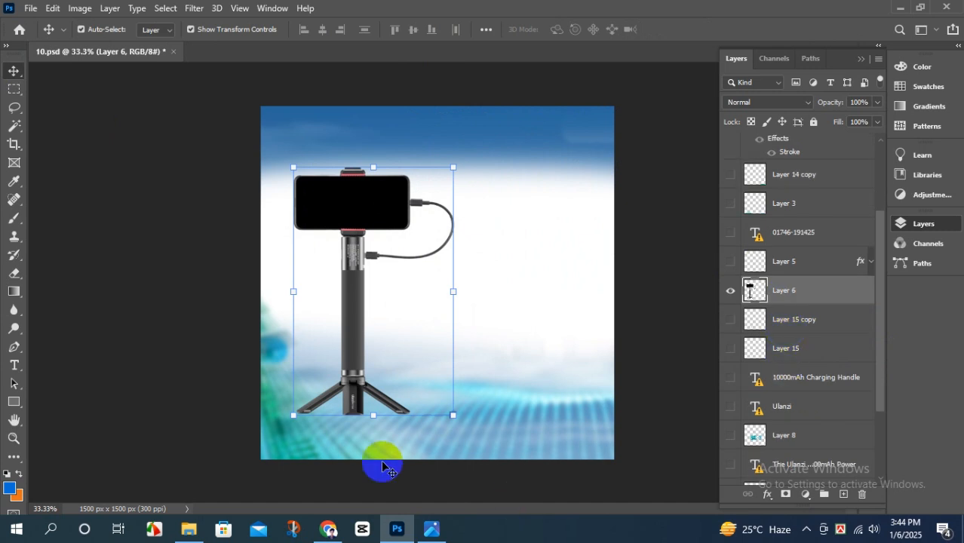
{"action": "left_click_drag", "start_coordinate": [333, 415], "coordinate": [392, 433]}
{"action": "left_click", "coordinate": [13, 90]}
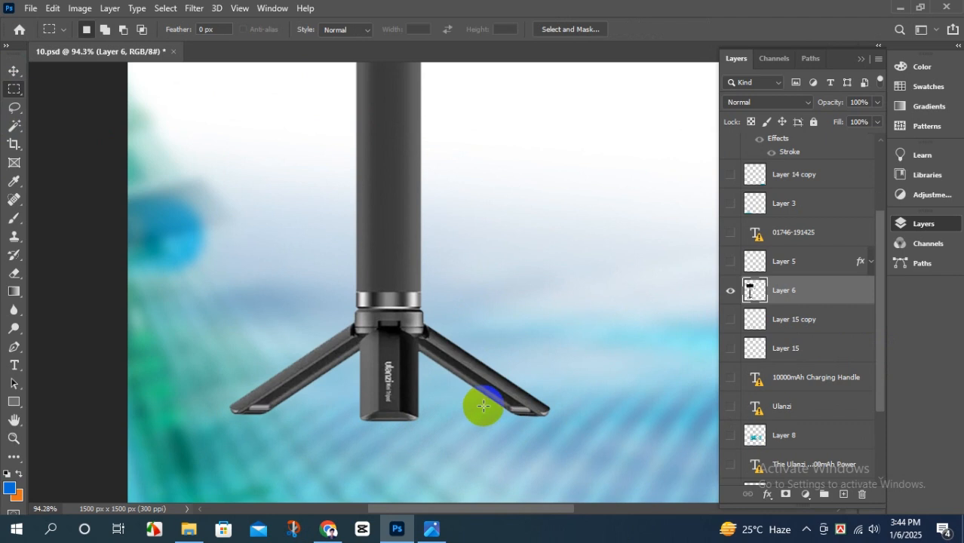
{"action": "left_click_drag", "start_coordinate": [500, 415], "coordinate": [452, 393]}
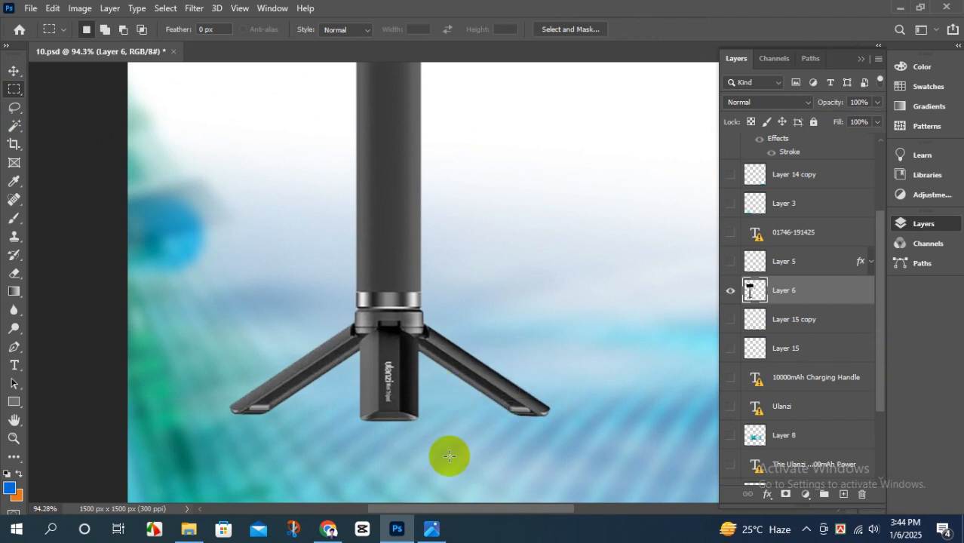
{"action": "left_click_drag", "start_coordinate": [273, 427], "coordinate": [313, 371]}
{"action": "left_click", "coordinate": [322, 373]}
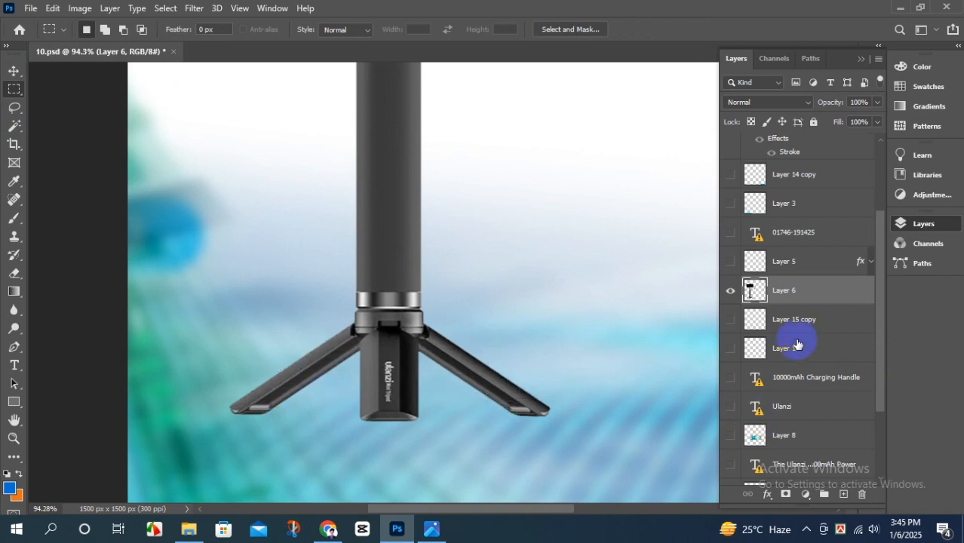
- Set the Brush's foreground colour to black, and try a 400 px soft stroke across the tripod column on Layer 6, undoing it
{"action": "left_click", "coordinate": [16, 219]}
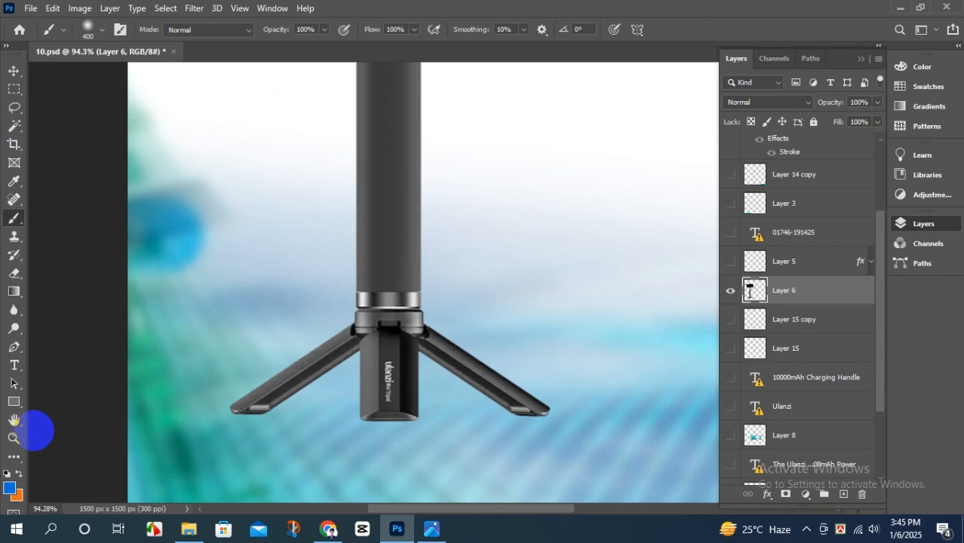
{"action": "left_click", "coordinate": [8, 494]}
{"action": "left_click", "coordinate": [514, 267]}
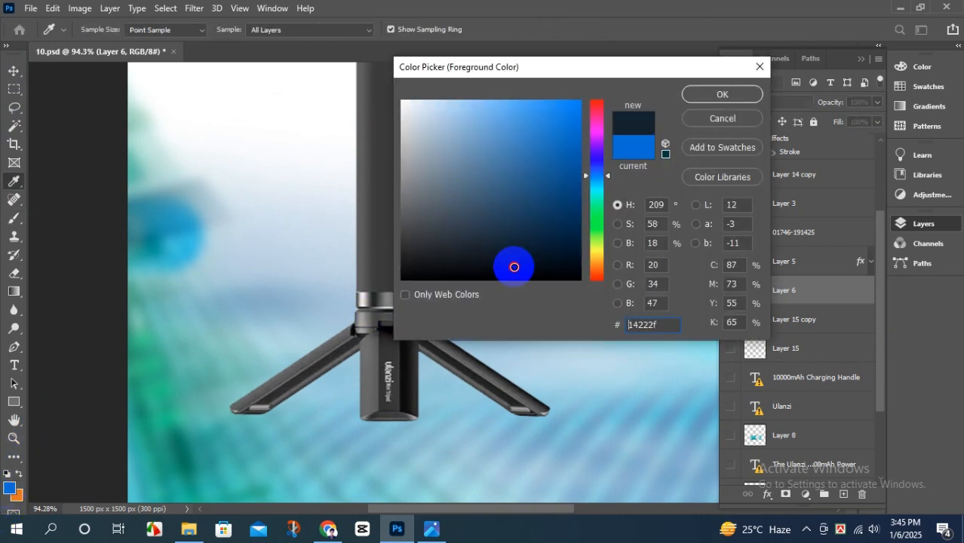
{"action": "left_click", "coordinate": [722, 93]}
{"action": "left_click_drag", "start_coordinate": [351, 267], "coordinate": [401, 247]}
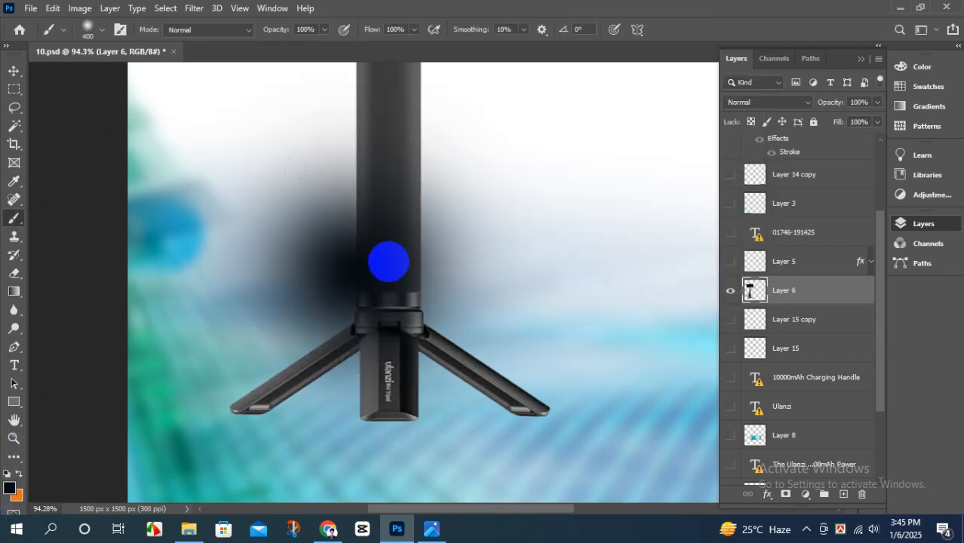
{"action": "key", "text": "ctrl+z"}
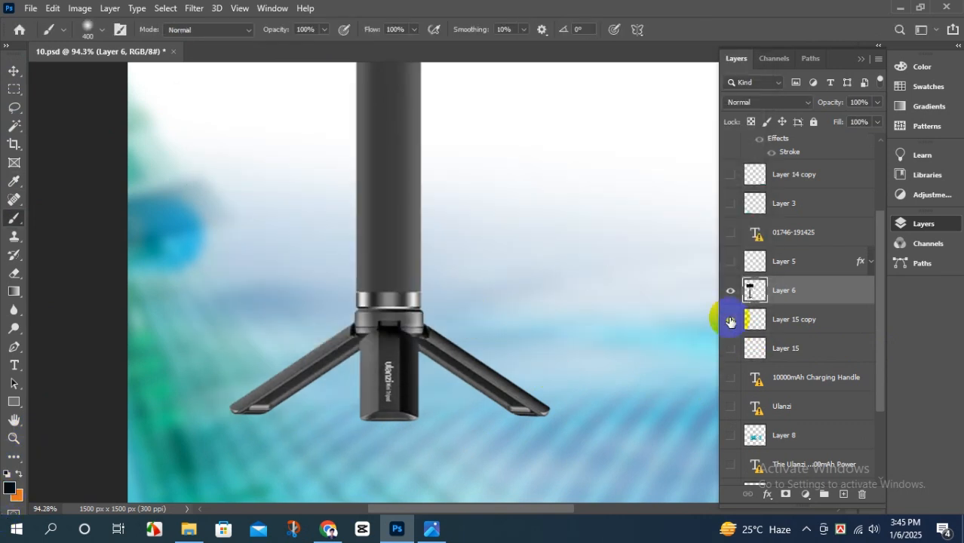
- Show and select Layer 15 copy, and reduce the soft brush size to 45 px
{"action": "left_click", "coordinate": [783, 319]}
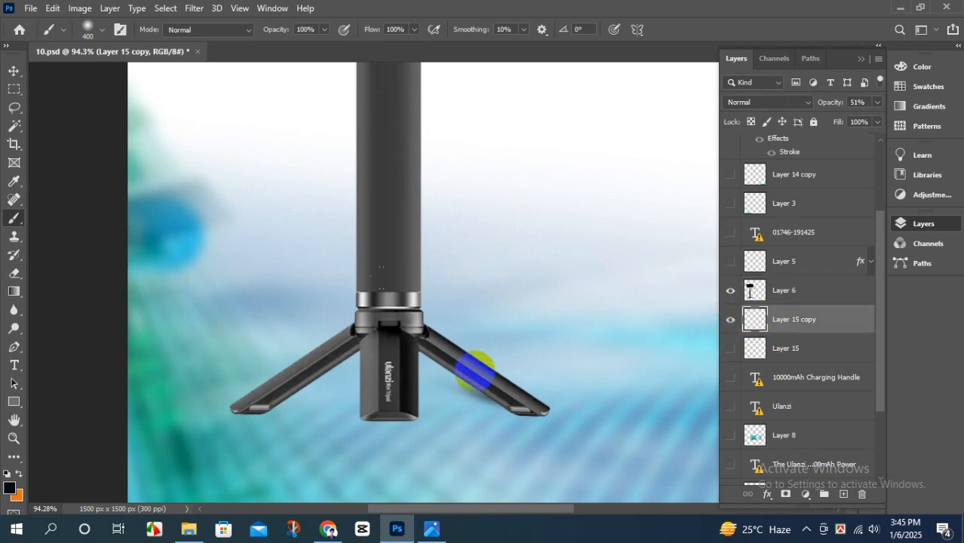
{"action": "right_click", "coordinate": [502, 265]}
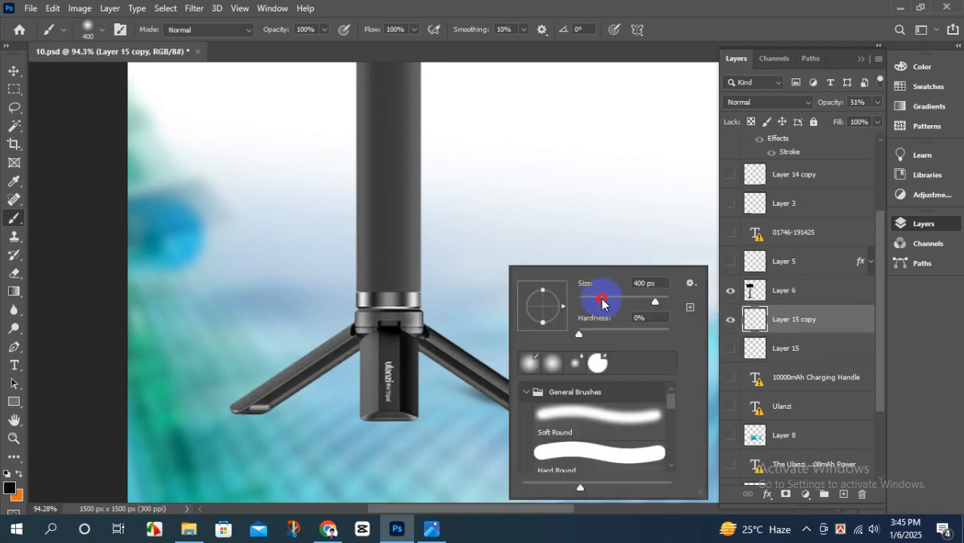
{"action": "left_click_drag", "start_coordinate": [586, 300], "coordinate": [459, 302]}
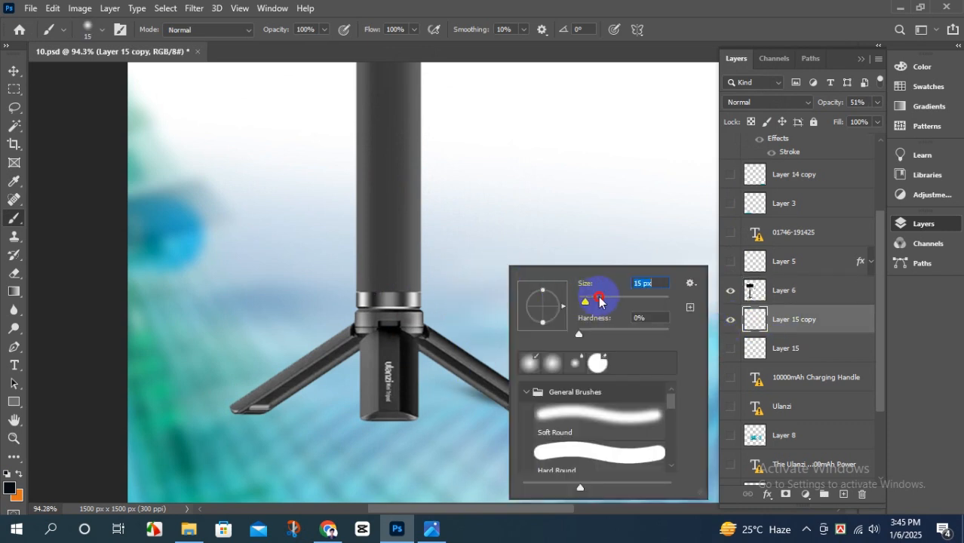
{"action": "left_click", "coordinate": [474, 6]}
{"action": "left_click_drag", "start_coordinate": [519, 400], "coordinate": [454, 373]}
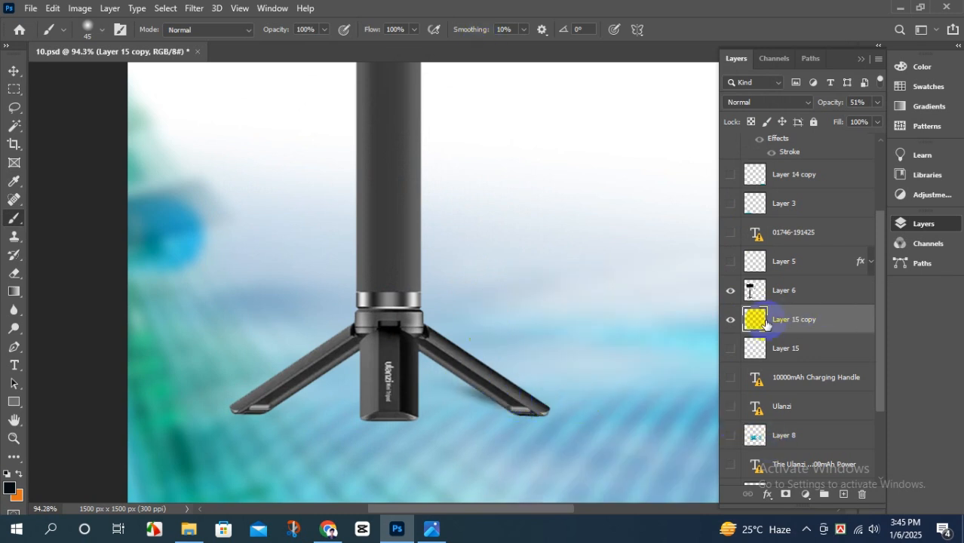
- Hide Layer 6 to inspect the leg shadow alone, and try a brush dab on Layer 15 copy, undoing it
{"action": "left_click", "coordinate": [730, 291]}
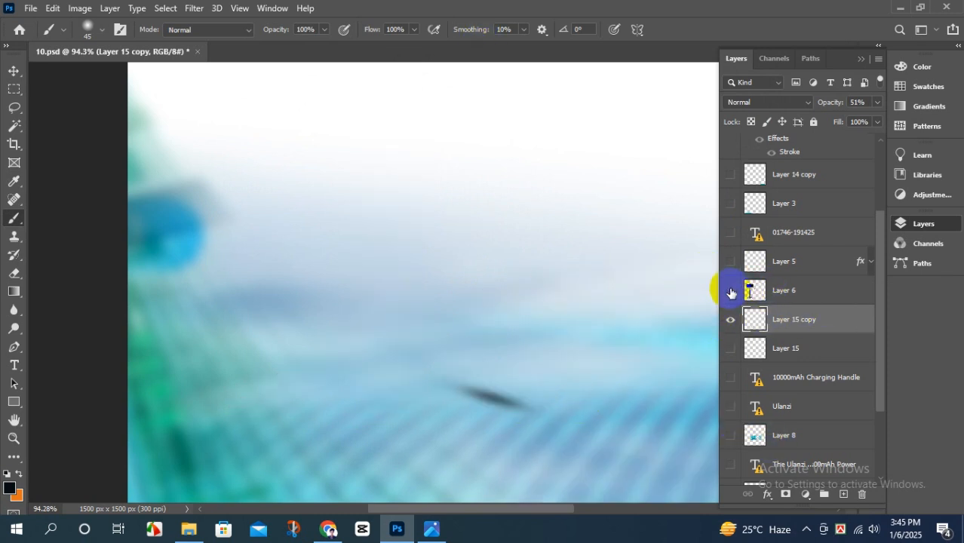
{"action": "left_click", "coordinate": [730, 291]}
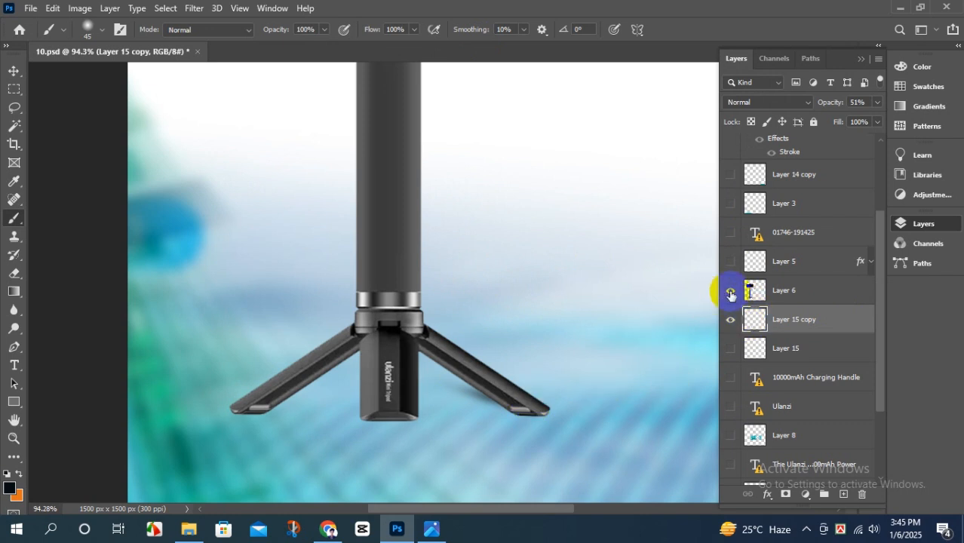
{"action": "left_click", "coordinate": [730, 291]}
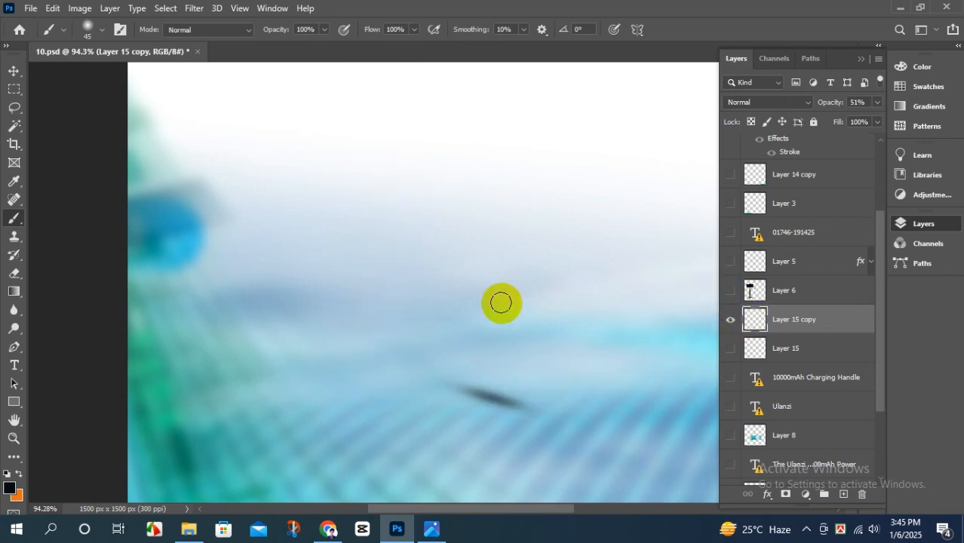
{"action": "left_click", "coordinate": [500, 291]}
{"action": "left_click", "coordinate": [15, 72]}
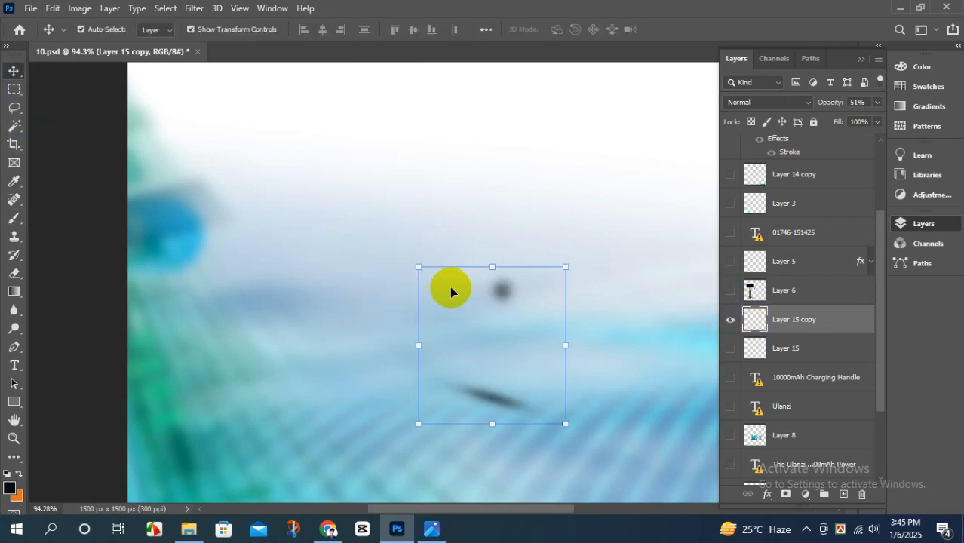
{"action": "key", "text": "ctrl+z"}
- Create a new layer above Layer 15 copy and paint a single soft black dab on it
{"action": "left_click", "coordinate": [844, 494]}
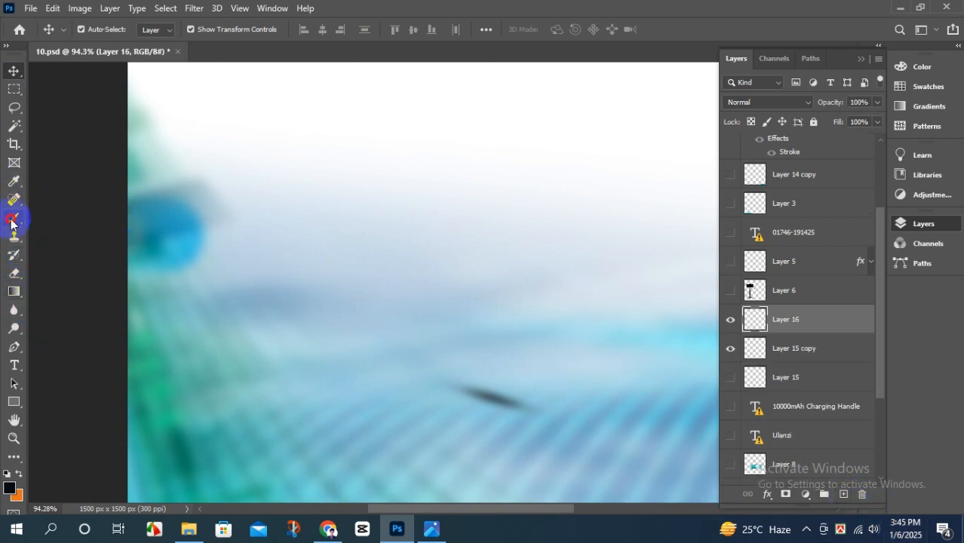
{"action": "left_click", "coordinate": [12, 219]}
{"action": "left_click", "coordinate": [376, 276]}
{"action": "left_click", "coordinate": [13, 70]}
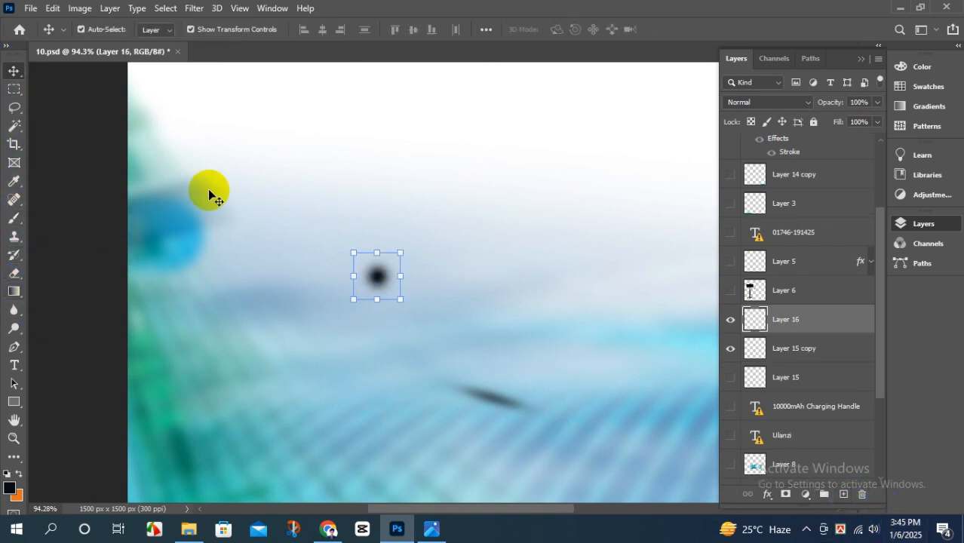
- Transform the dab into a thin ellipse rotated about 9° and place it over the existing shadow of the tripod's right leg
{"action": "left_click_drag", "start_coordinate": [400, 273], "coordinate": [573, 290]}
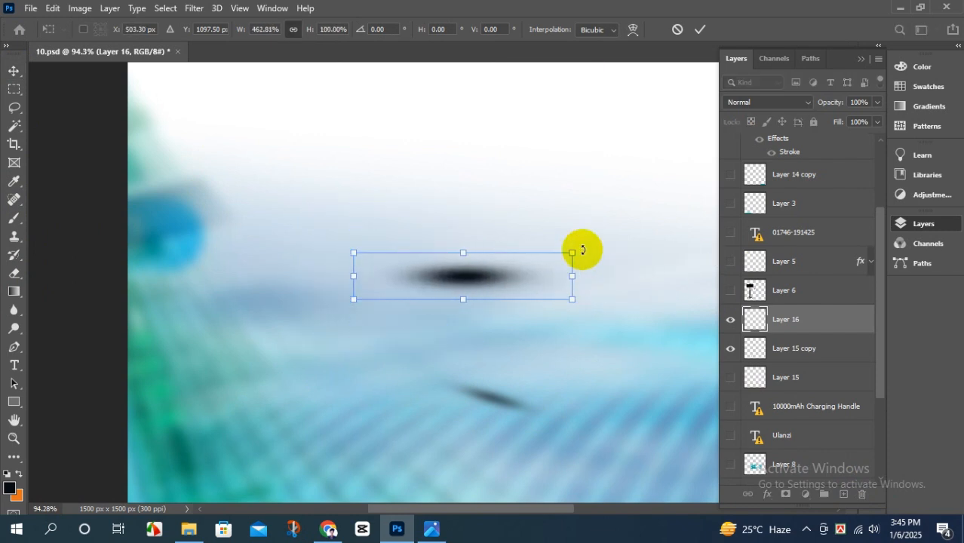
{"action": "left_click_drag", "start_coordinate": [577, 248], "coordinate": [594, 267]}
{"action": "left_click_drag", "start_coordinate": [475, 274], "coordinate": [490, 391]}
{"action": "left_click_drag", "start_coordinate": [589, 387], "coordinate": [554, 398]}
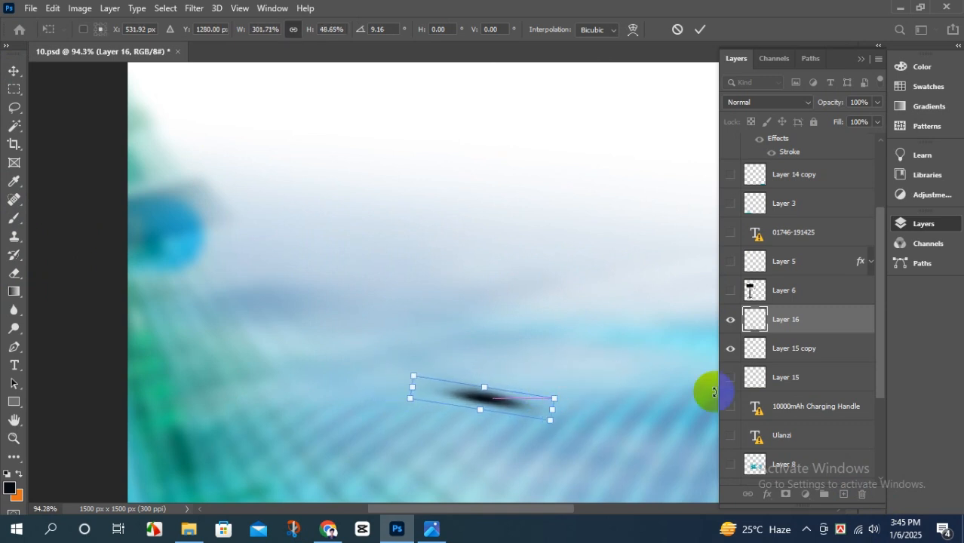
{"action": "key", "text": "Return"}
- Show Layer 6 again, and try deleting the newly painted shadow layer, undoing the deletion
{"action": "left_click", "coordinate": [730, 291]}
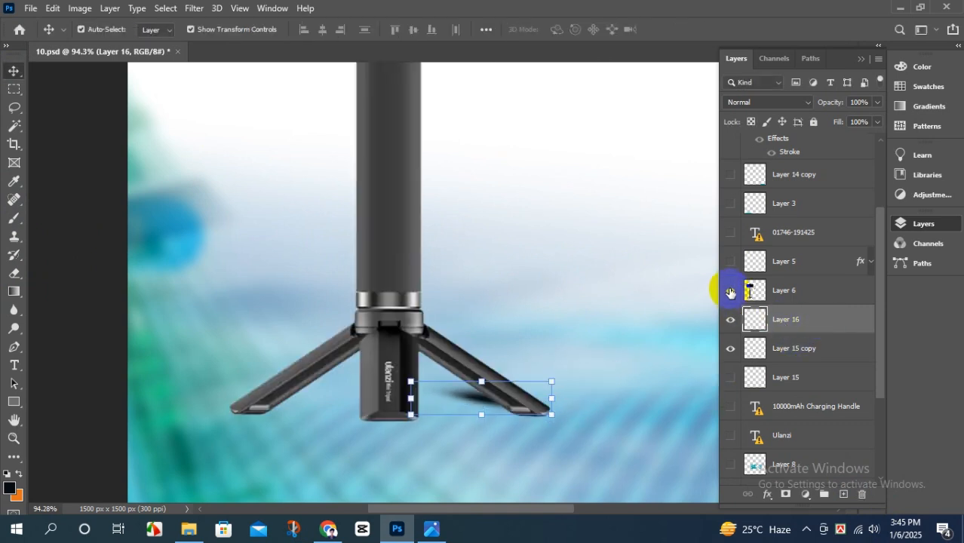
{"action": "key", "text": "Delete"}
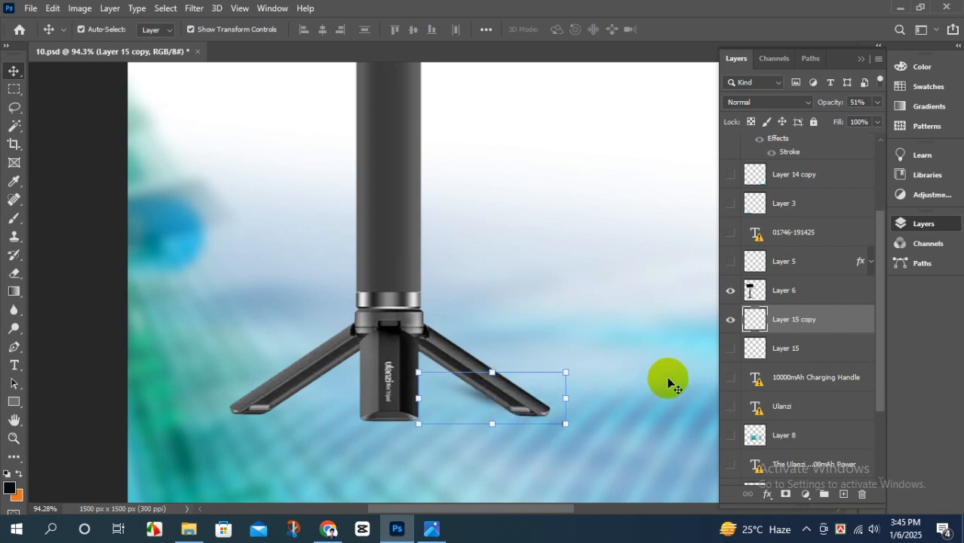
{"action": "key", "text": "ctrl+z"}
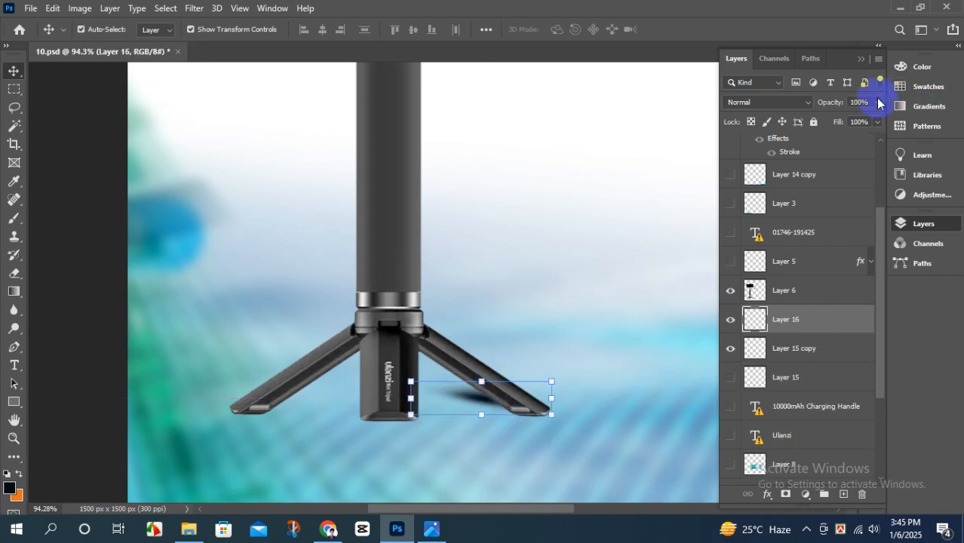
- Try a lower opacity on the newly painted shadow layer, and delete that layer
{"action": "left_click", "coordinate": [831, 118]}
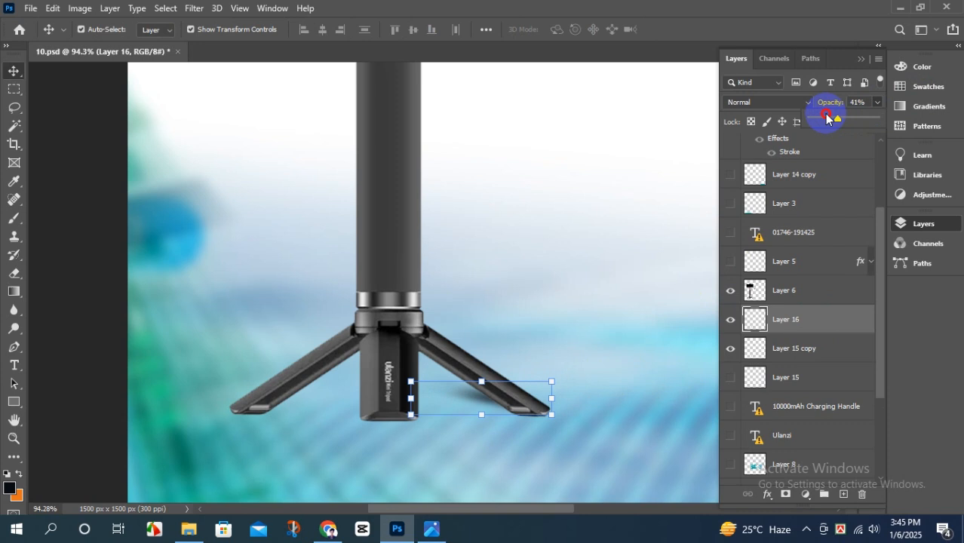
{"action": "left_click_drag", "start_coordinate": [827, 119], "coordinate": [884, 117]}
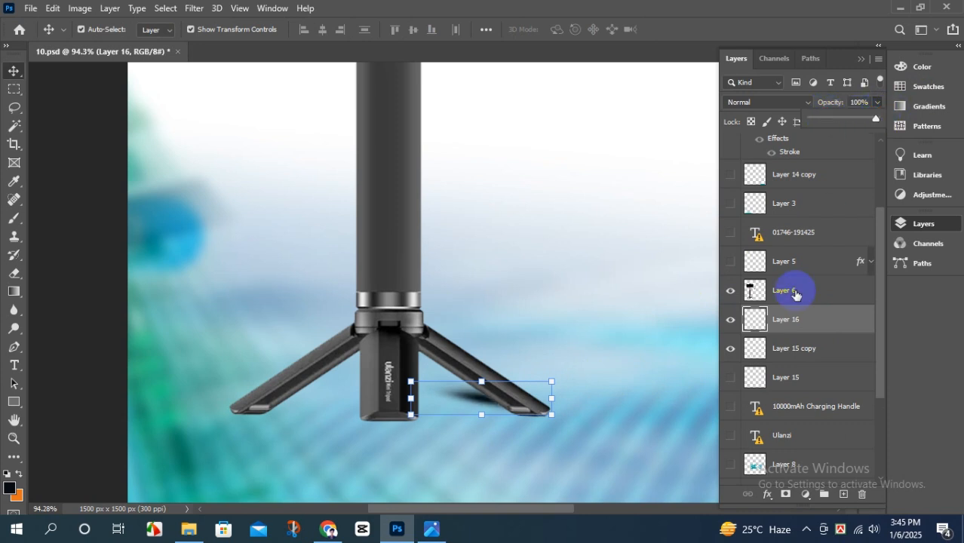
{"action": "left_click", "coordinate": [810, 319]}
{"action": "key", "text": "Delete"}
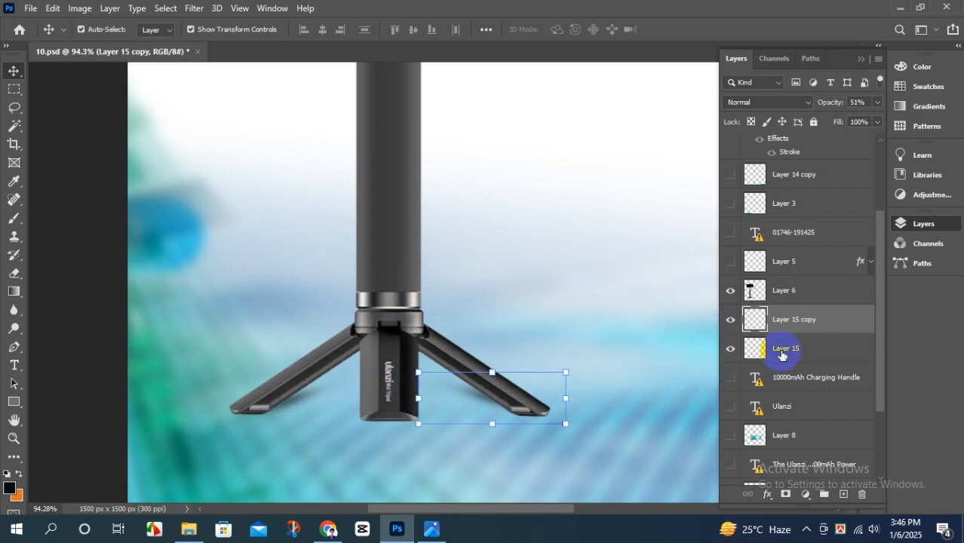
- Fit the whole poster in view and examine the shadows around the tripod's base, outlining them with the Rectangular Marquee
{"action": "left_click", "coordinate": [13, 88]}
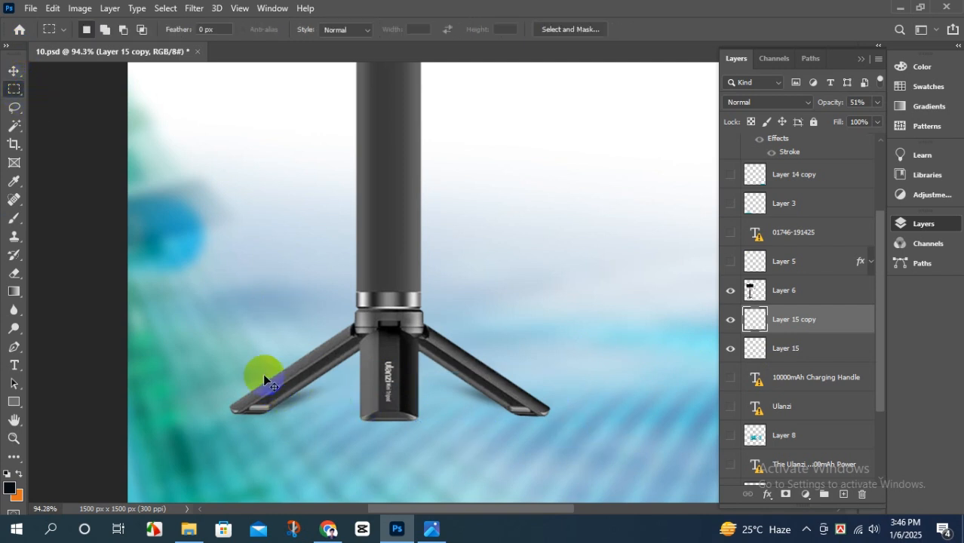
{"action": "key", "text": "ctrl+0"}
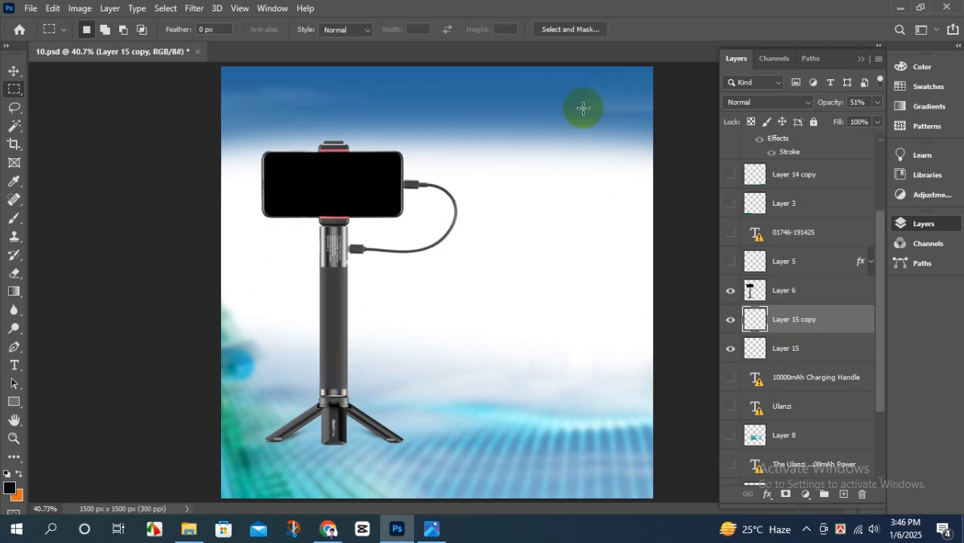
{"action": "left_click_drag", "start_coordinate": [249, 418], "coordinate": [435, 487]}
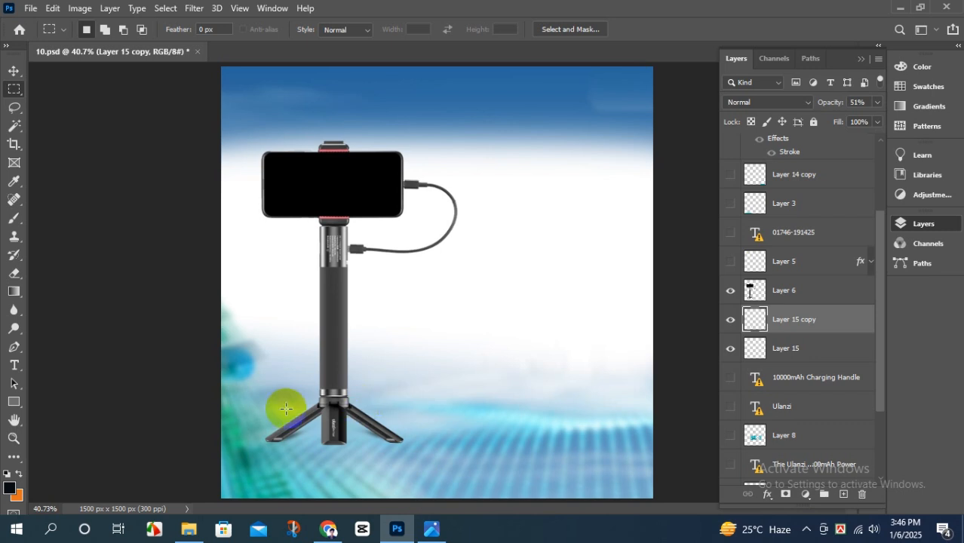
{"action": "left_click_drag", "start_coordinate": [362, 439], "coordinate": [440, 457]}
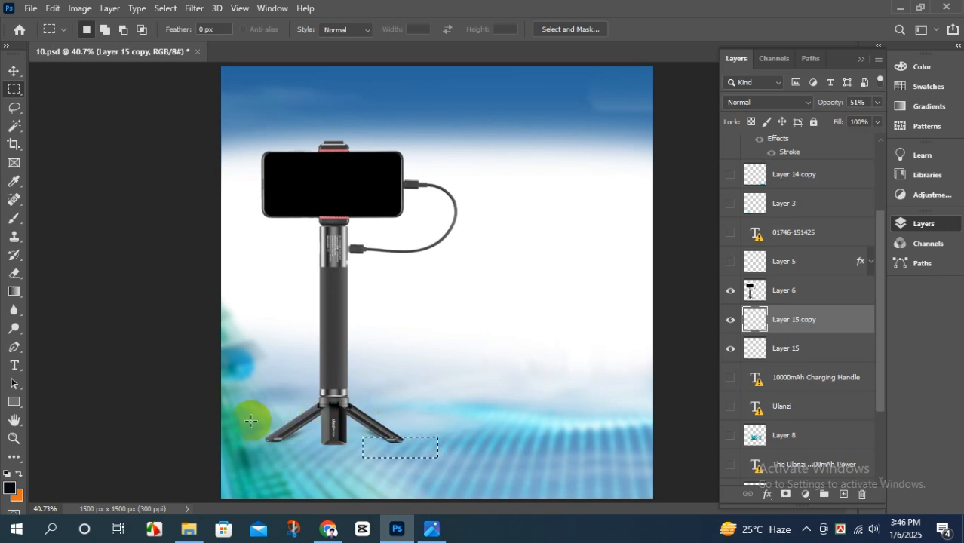
{"action": "left_click_drag", "start_coordinate": [248, 421], "coordinate": [439, 469]}
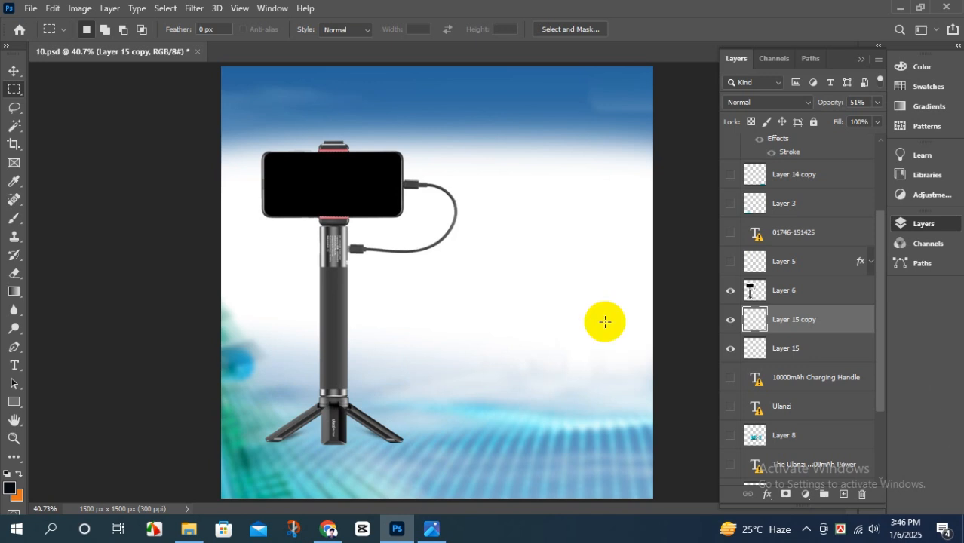
- Show the Ulanzi text layer and mark the word on the poster with a marquee selection, clearing it
{"action": "scroll", "coordinate": [789, 374], "scroll_direction": "down", "scroll_amount": 3}
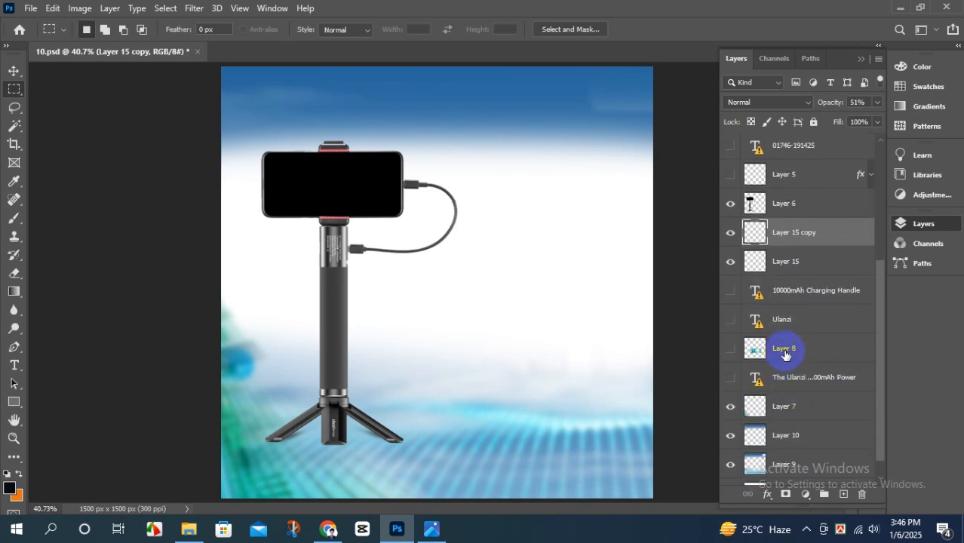
{"action": "scroll", "coordinate": [784, 355], "scroll_direction": "up", "scroll_amount": 5}
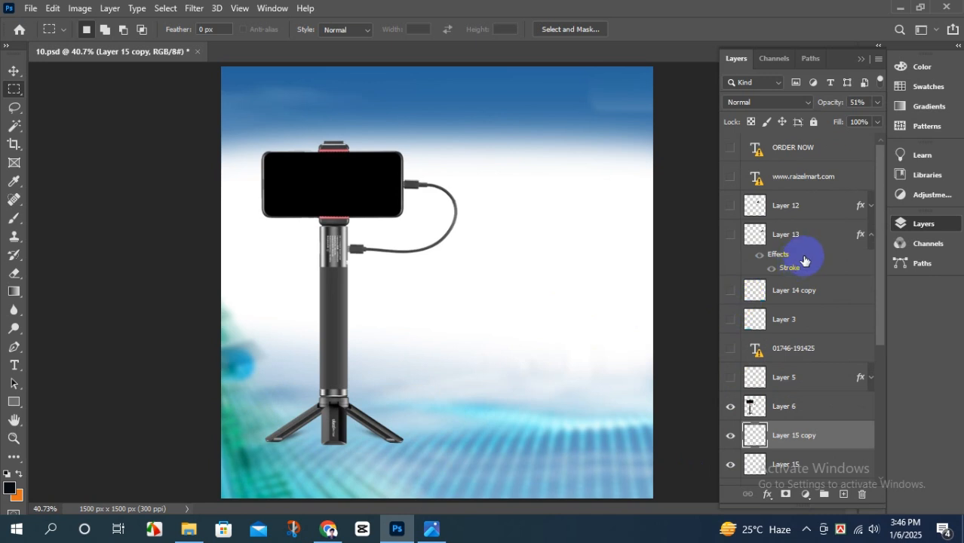
{"action": "scroll", "coordinate": [805, 270], "scroll_direction": "down", "scroll_amount": 5}
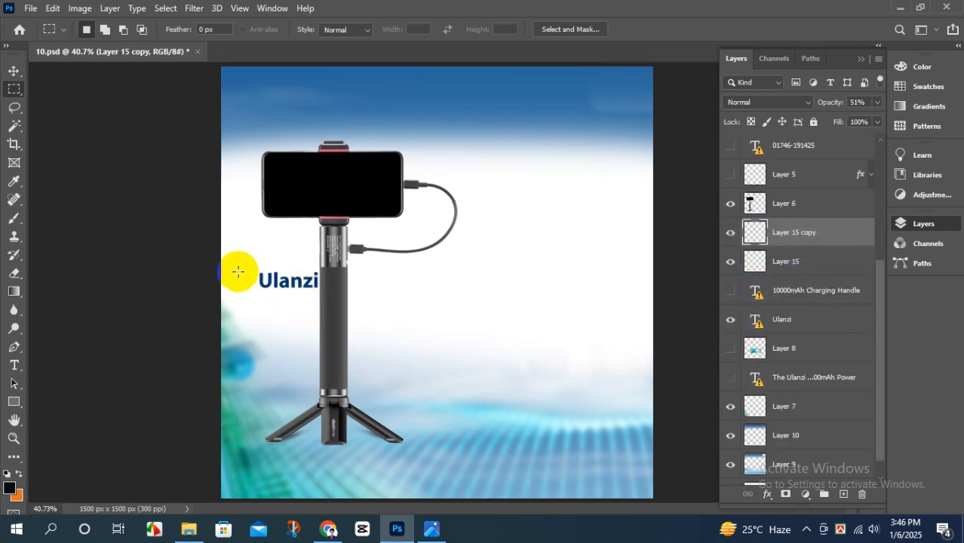
{"action": "left_click_drag", "start_coordinate": [270, 278], "coordinate": [359, 321]}
{"action": "left_click", "coordinate": [285, 267]}
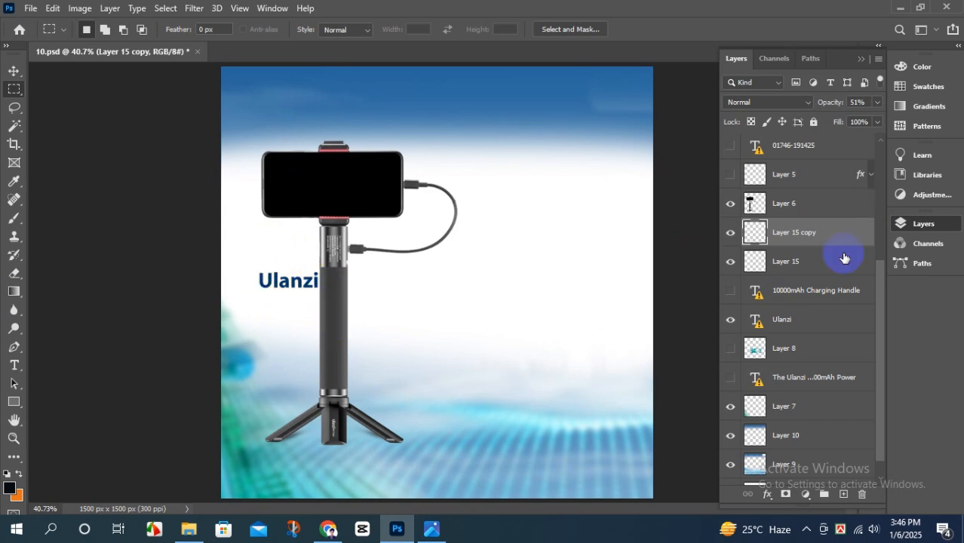
- Show the 10000mAh Charging Handle text layer and the Raizel logo on Layer 5
{"action": "left_click", "coordinate": [730, 290]}
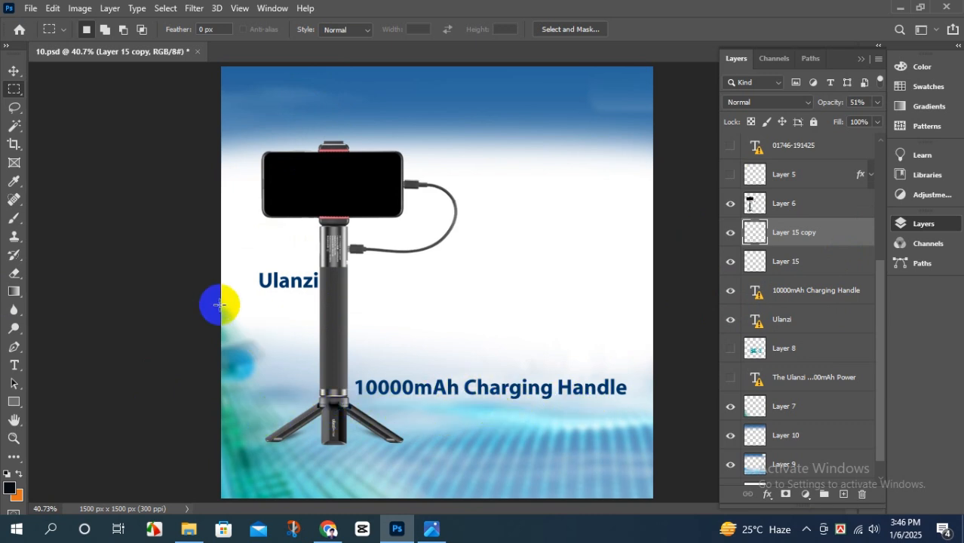
{"action": "scroll", "coordinate": [783, 287], "scroll_direction": "up", "scroll_amount": 1}
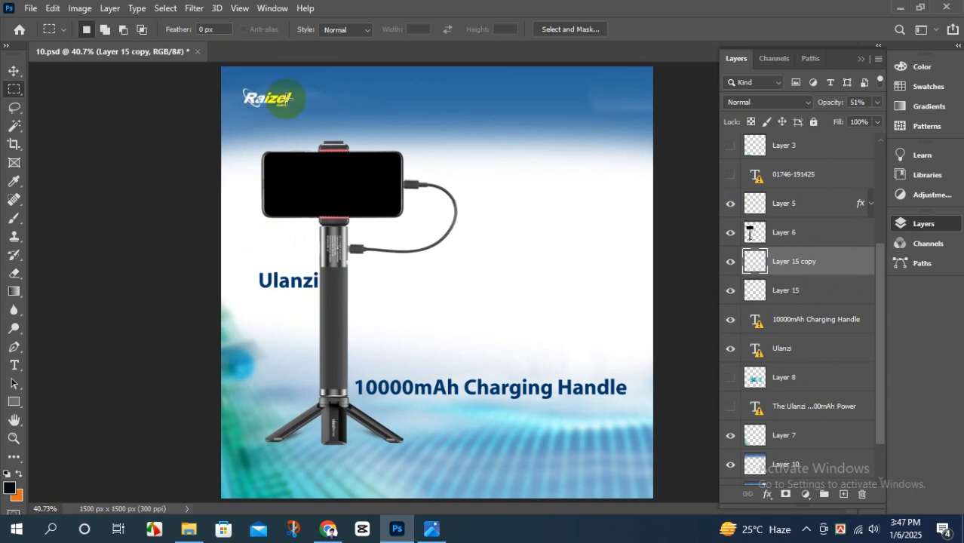
{"action": "key", "text": "ctrl+minus"}
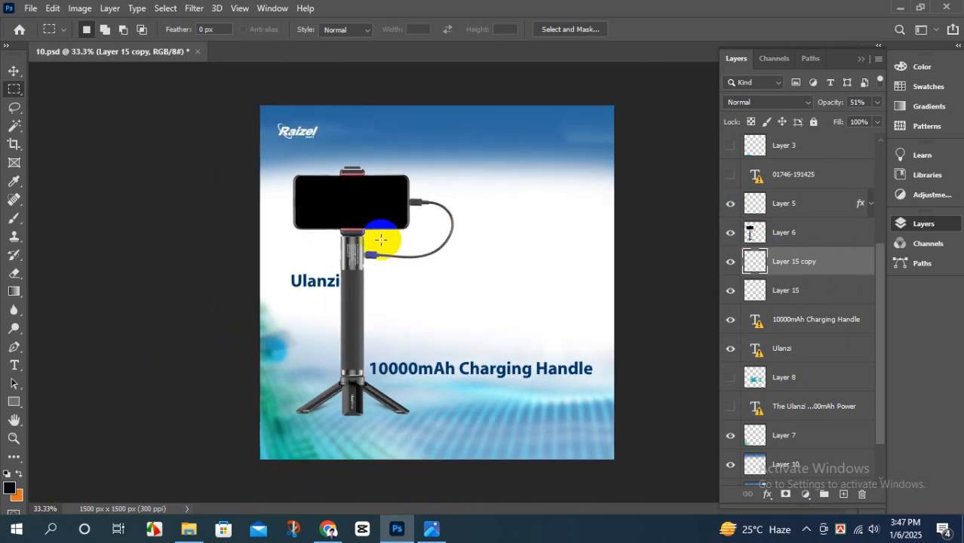
- Show the two teal bars on Layer 3 and Layer 14 copy, clearing a trial marquee drawn beside the phone
{"action": "scroll", "coordinate": [761, 219], "scroll_direction": "up", "scroll_amount": 3}
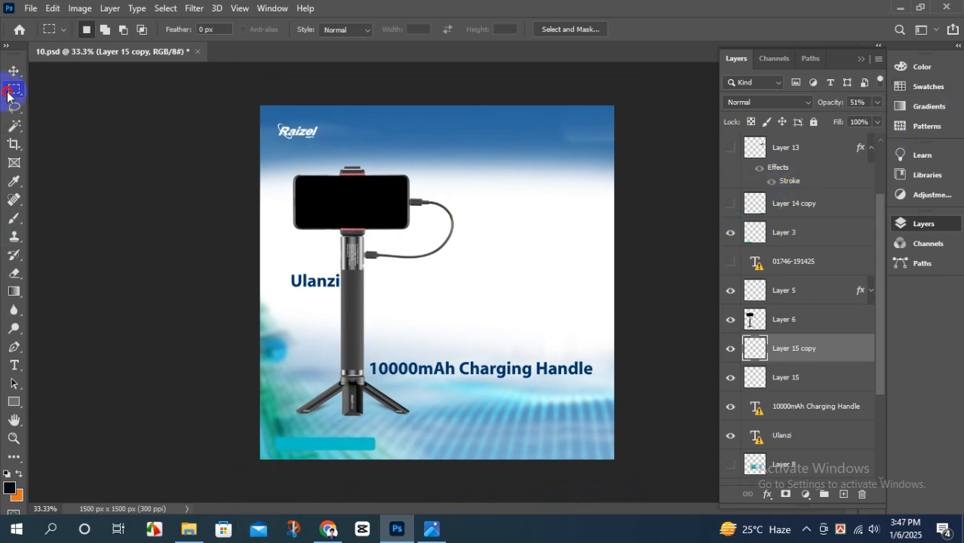
{"action": "left_click_drag", "start_coordinate": [502, 242], "coordinate": [377, 218]}
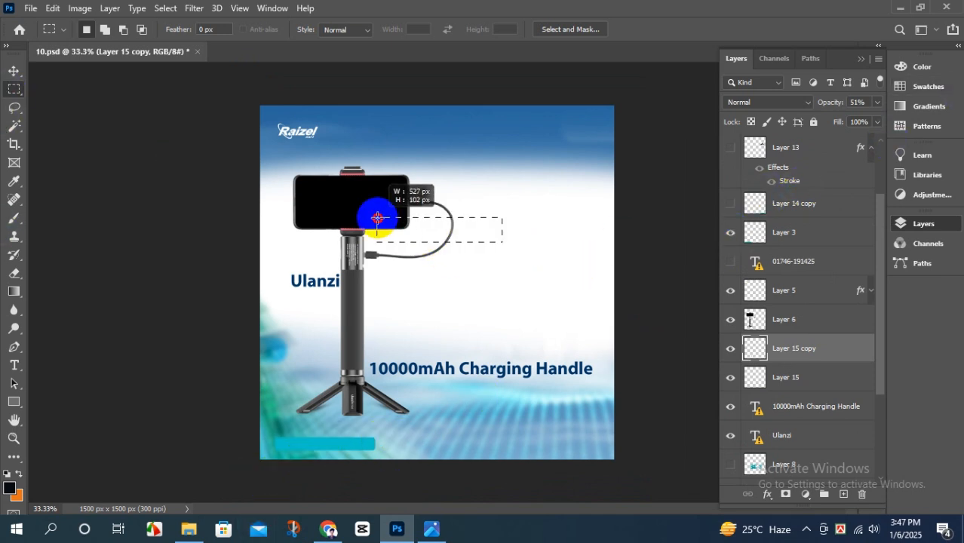
{"action": "left_click", "coordinate": [494, 292]}
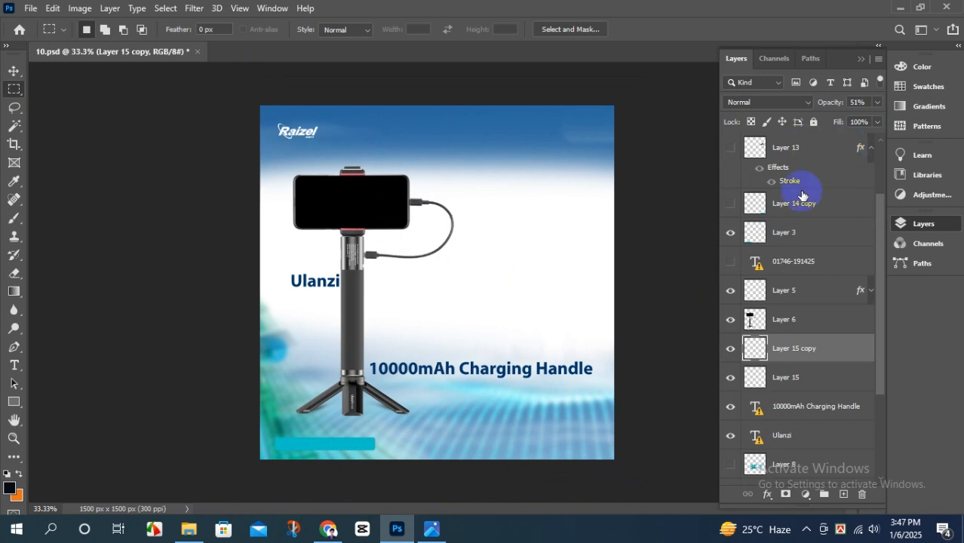
{"action": "left_click", "coordinate": [730, 204]}
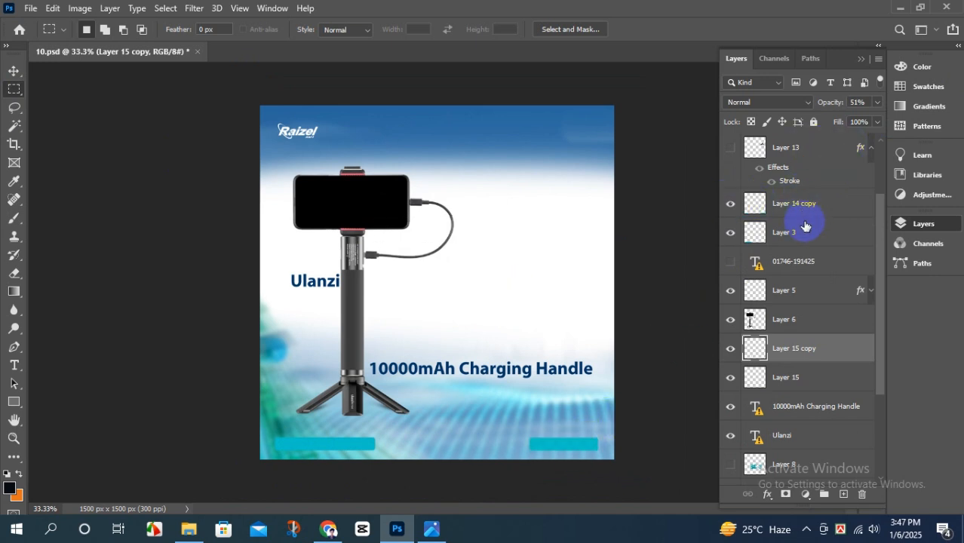
{"action": "scroll", "coordinate": [802, 221], "scroll_direction": "up", "scroll_amount": 3}
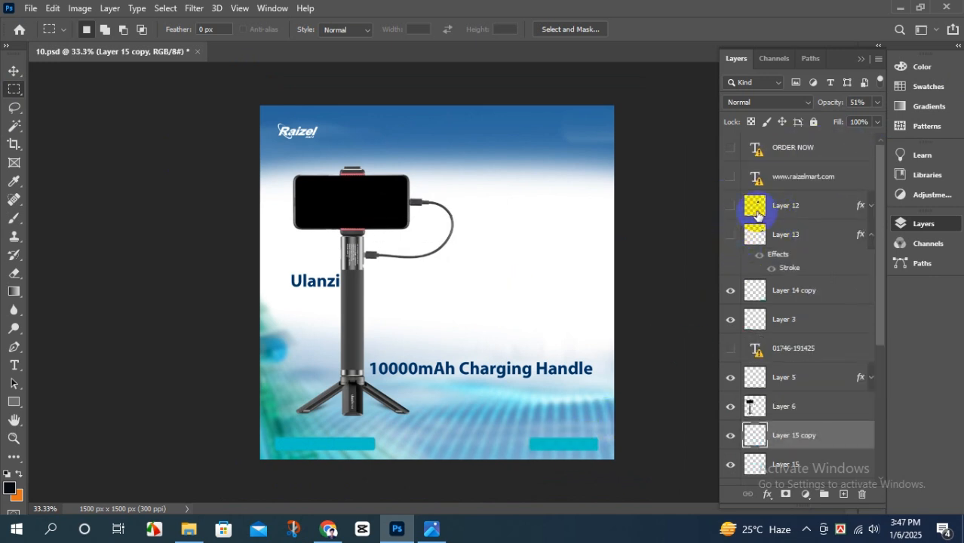
{"action": "left_click", "coordinate": [729, 151]}
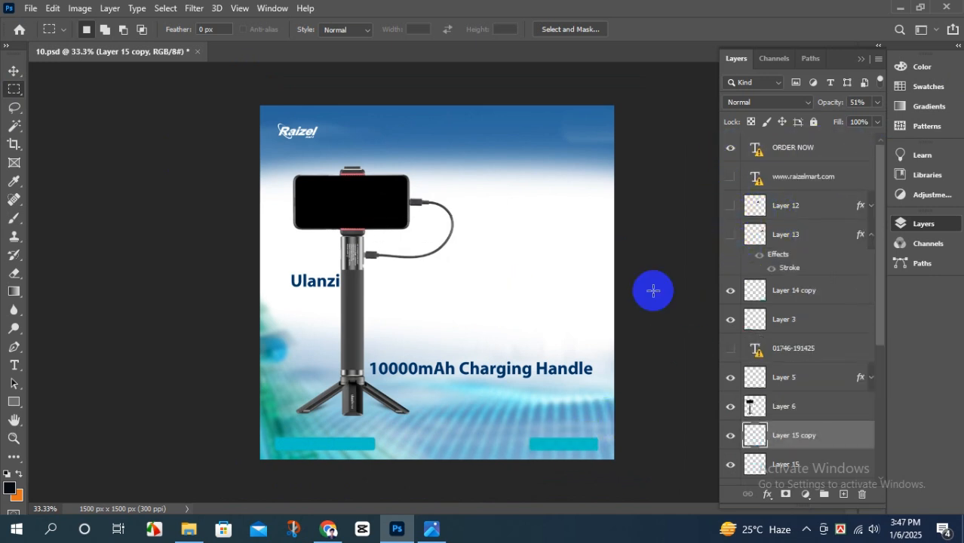
{"action": "left_click", "coordinate": [729, 176]}
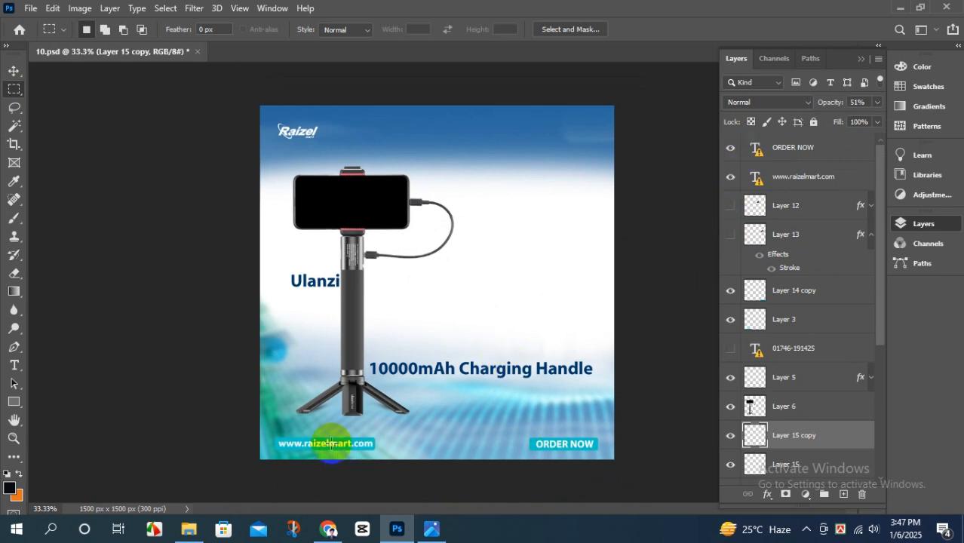
- Show the two product feature images on Layer 12 and Layer 13
{"action": "left_click", "coordinate": [729, 205]}
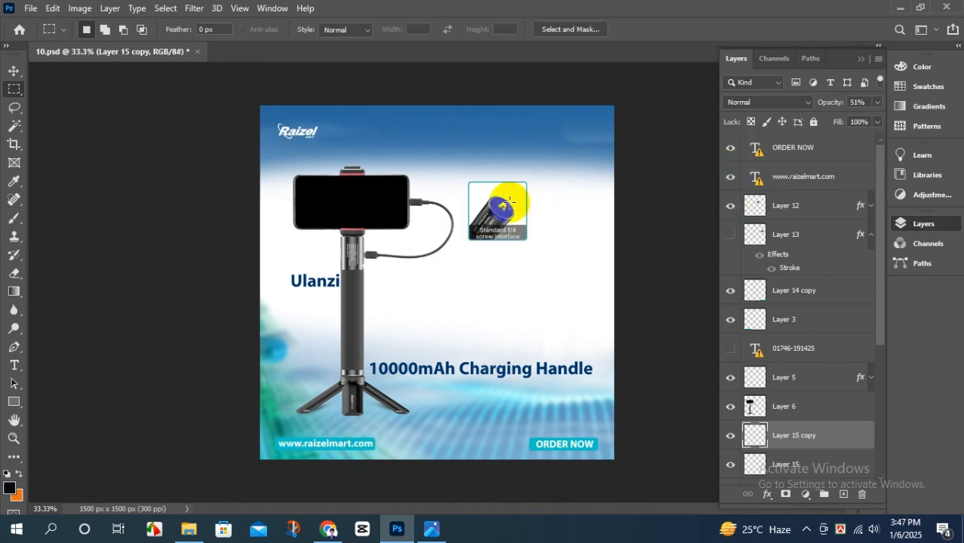
{"action": "scroll", "coordinate": [492, 203], "scroll_direction": "up", "scroll_amount": 3}
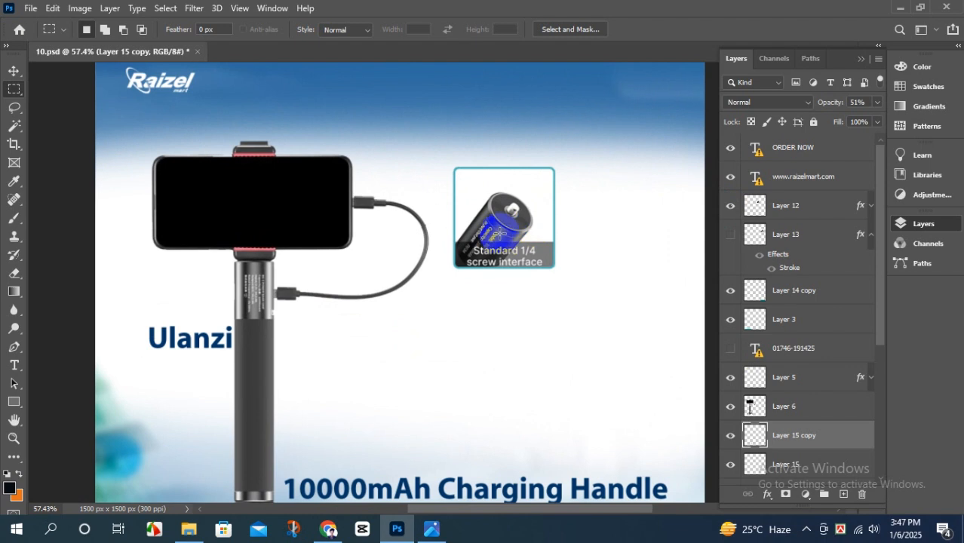
{"action": "scroll", "coordinate": [480, 211], "scroll_direction": "down", "scroll_amount": 1}
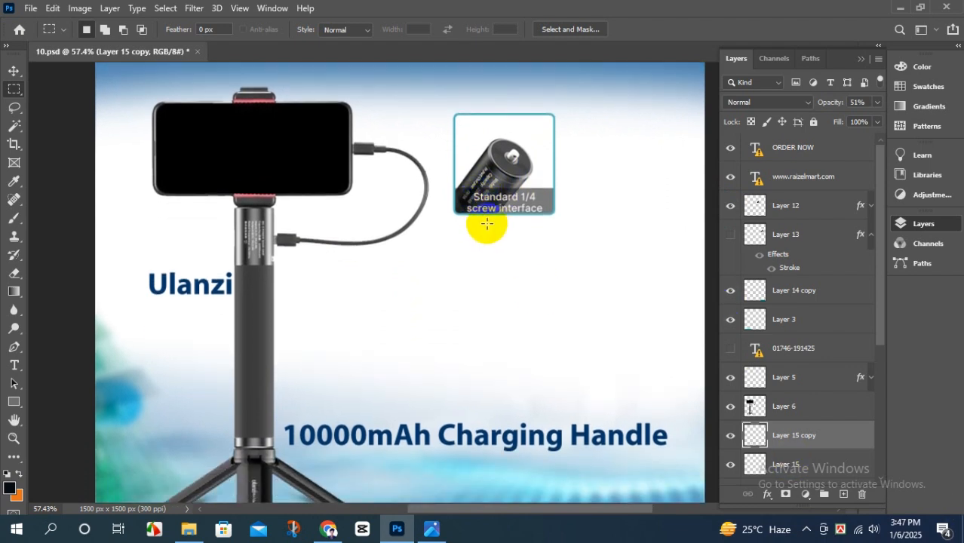
{"action": "left_click", "coordinate": [730, 235]}
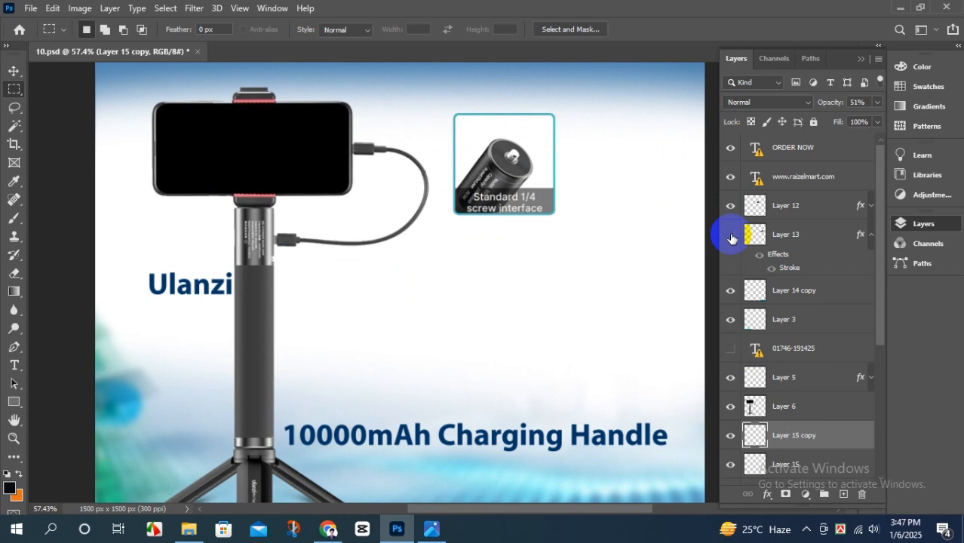
{"action": "left_click", "coordinate": [730, 235]}
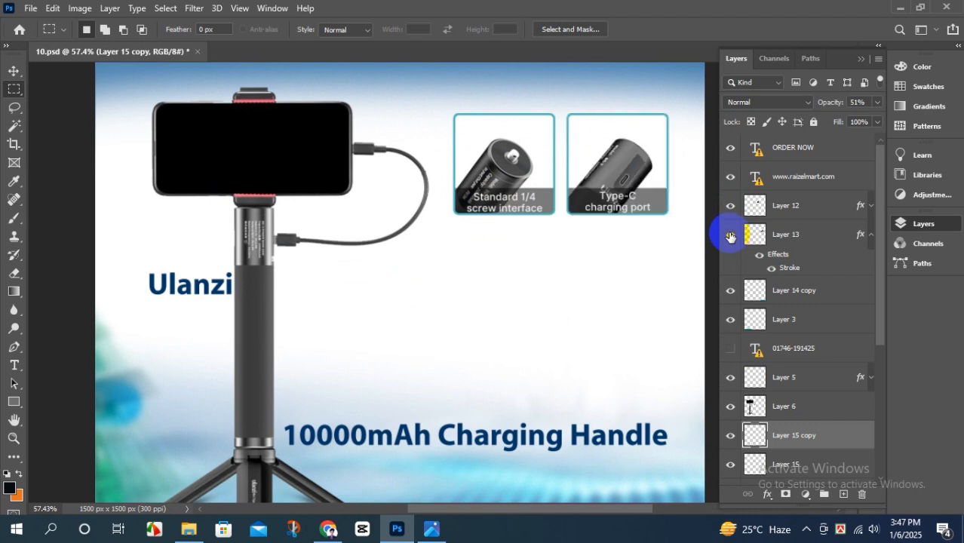
- Examine Layer 12's Stroke effect settings and stroke colour, cancelling both dialogs without changes
{"action": "left_click", "coordinate": [825, 205]}
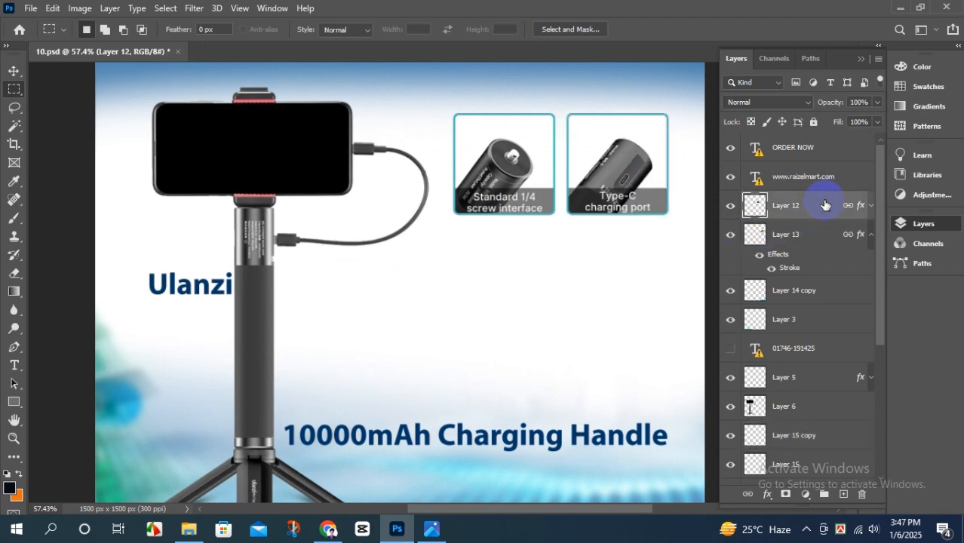
{"action": "double_click", "coordinate": [824, 219]}
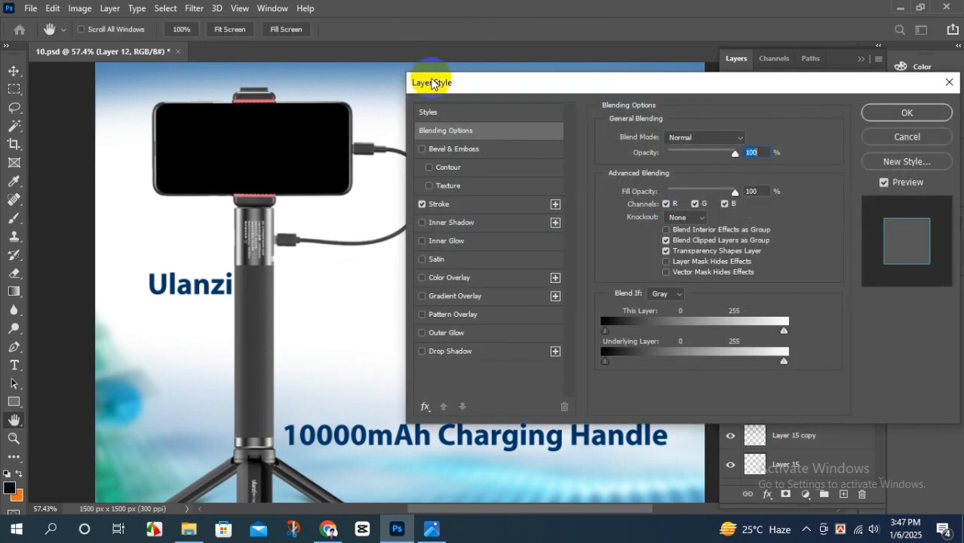
{"action": "left_click_drag", "start_coordinate": [469, 71], "coordinate": [665, 88]}
{"action": "left_click", "coordinate": [641, 215]}
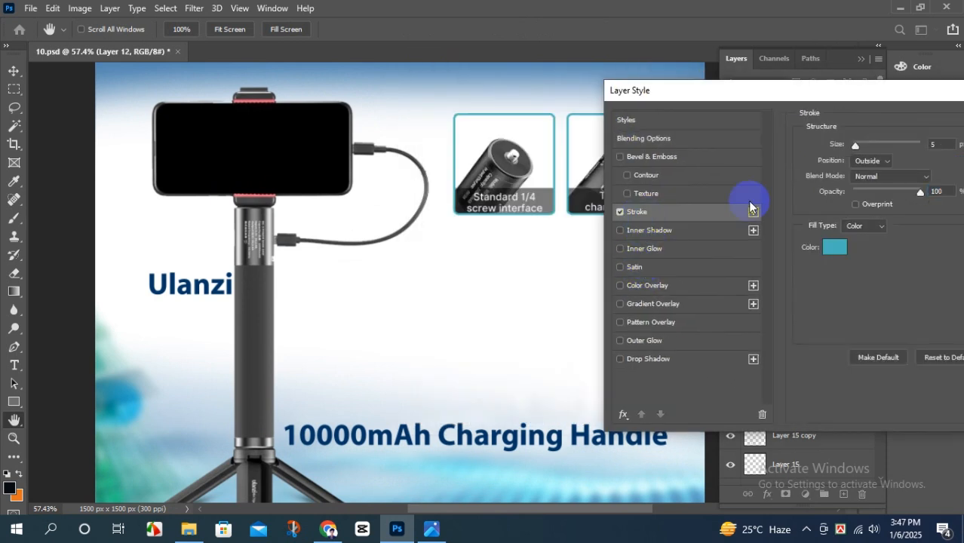
{"action": "left_click", "coordinate": [834, 246]}
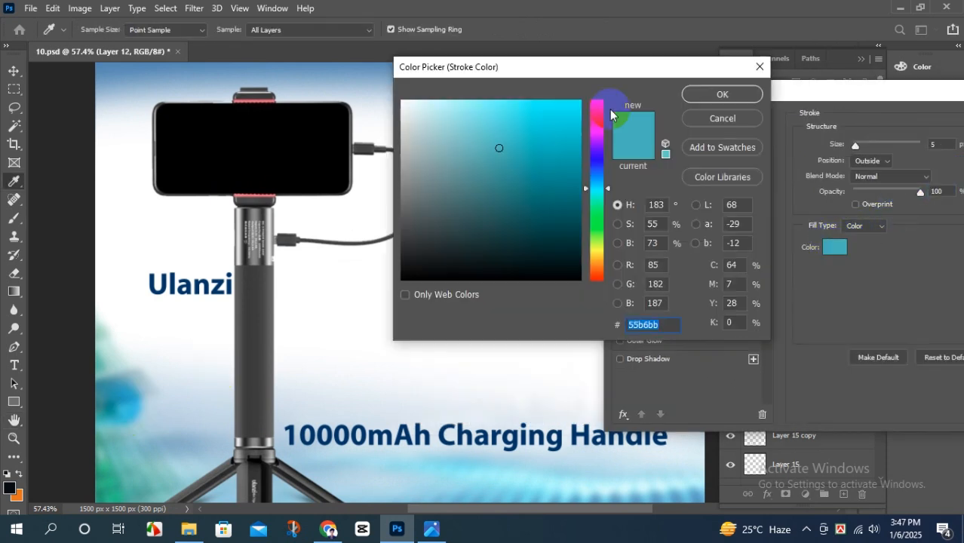
{"action": "left_click", "coordinate": [725, 121]}
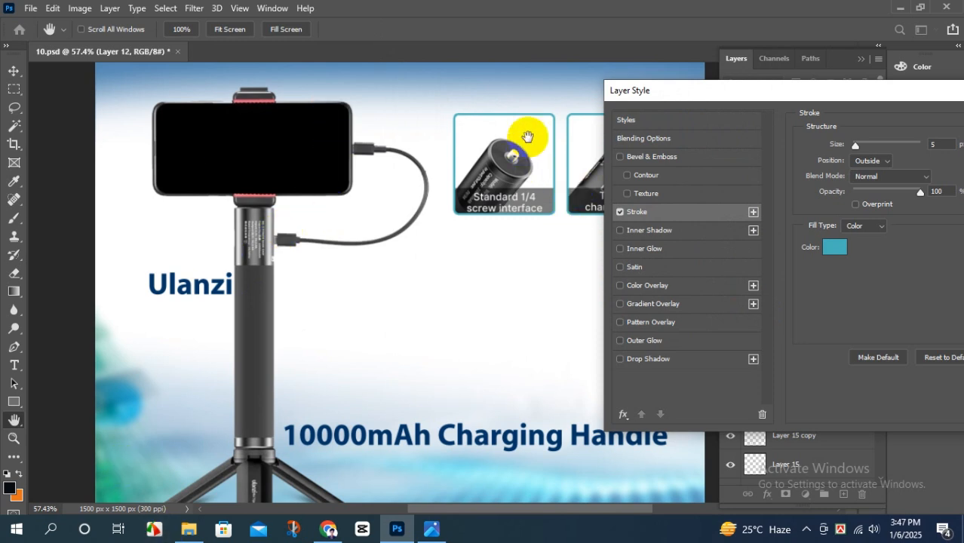
{"action": "left_click_drag", "start_coordinate": [919, 97], "coordinate": [574, 195]}
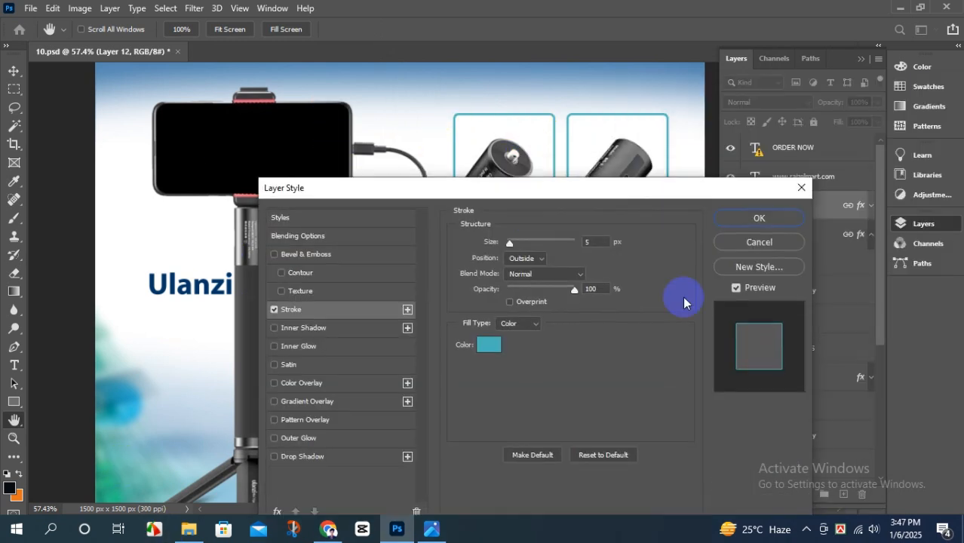
{"action": "left_click", "coordinate": [760, 242]}
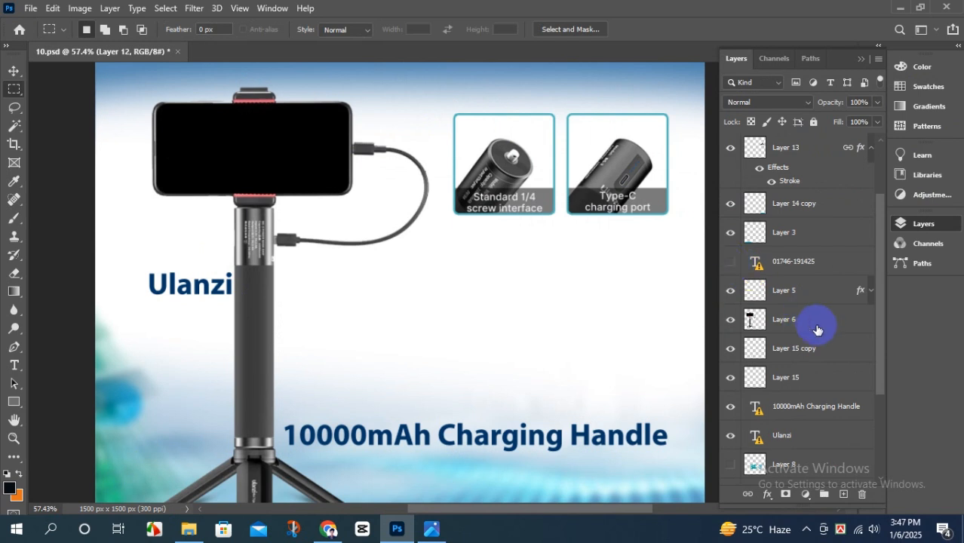
- Show the large BG-3 lettering on Layer 8 and look over the poster around it
{"action": "scroll", "coordinate": [822, 324], "scroll_direction": "down", "scroll_amount": 3}
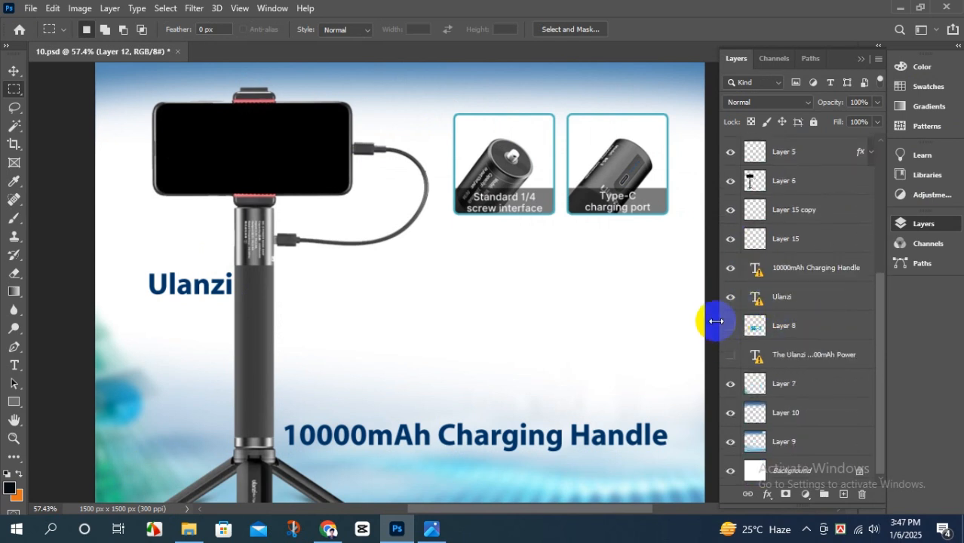
{"action": "left_click", "coordinate": [729, 326]}
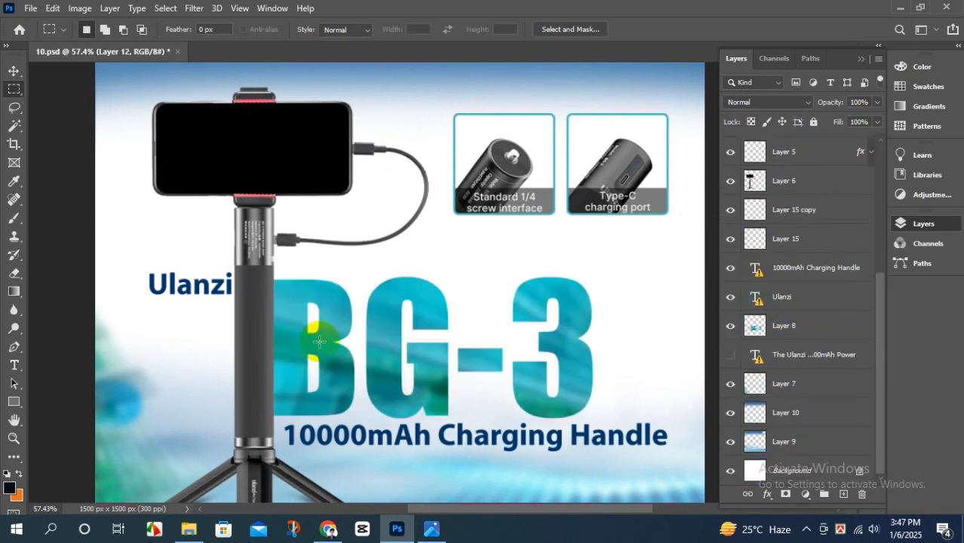
{"action": "scroll", "coordinate": [571, 365], "scroll_direction": "down", "scroll_amount": 3}
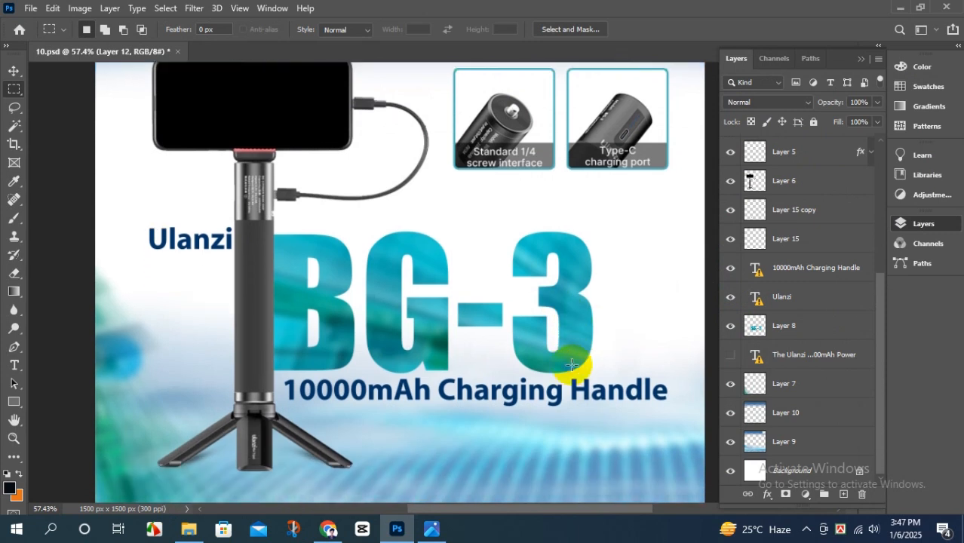
{"action": "scroll", "coordinate": [571, 365], "scroll_direction": "down", "scroll_amount": 2}
{"action": "scroll", "coordinate": [570, 365], "scroll_direction": "up", "scroll_amount": 3}
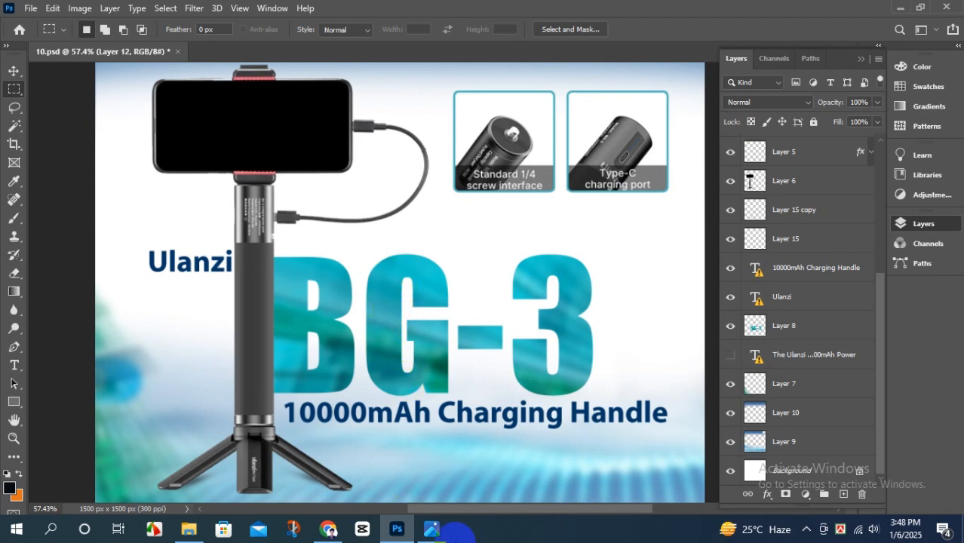
- Show and select the vertical description text layer beside the BG-3 lettering
{"action": "left_click", "coordinate": [730, 355]}
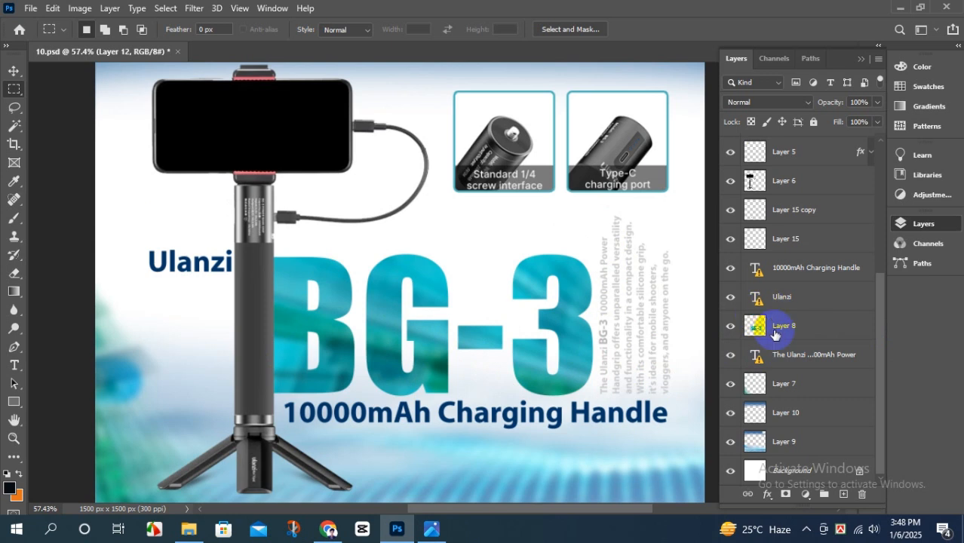
{"action": "left_click", "coordinate": [781, 358]}
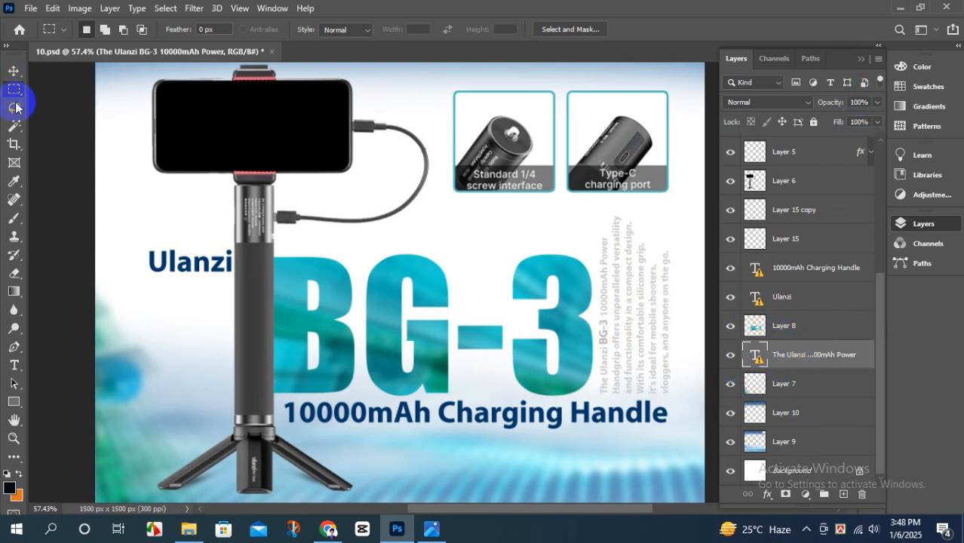
{"action": "key", "text": "ctrl+minus"}
{"action": "key", "text": "ctrl+minus"}
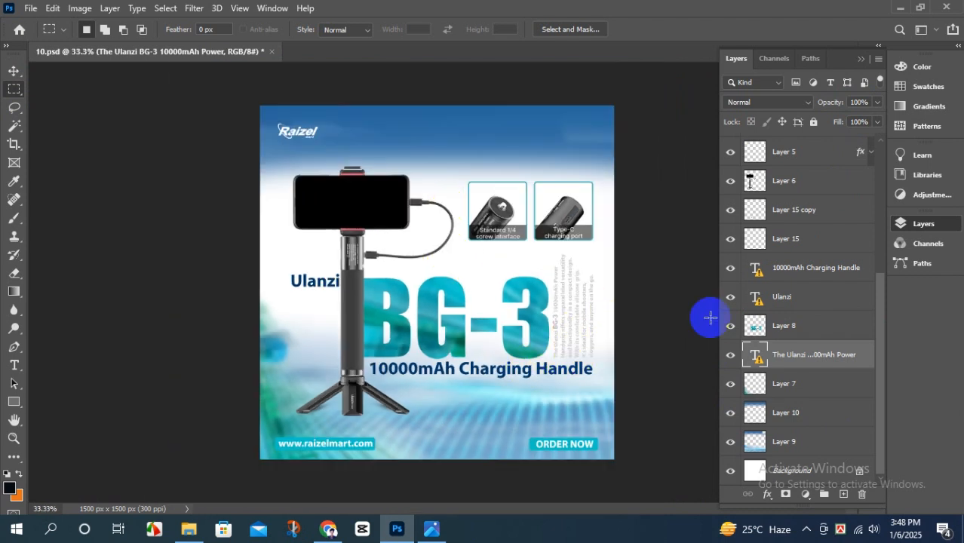
- Show the phone number text layer in the poster header and check the assembled poster up close
{"action": "scroll", "coordinate": [784, 276], "scroll_direction": "up", "scroll_amount": 5}
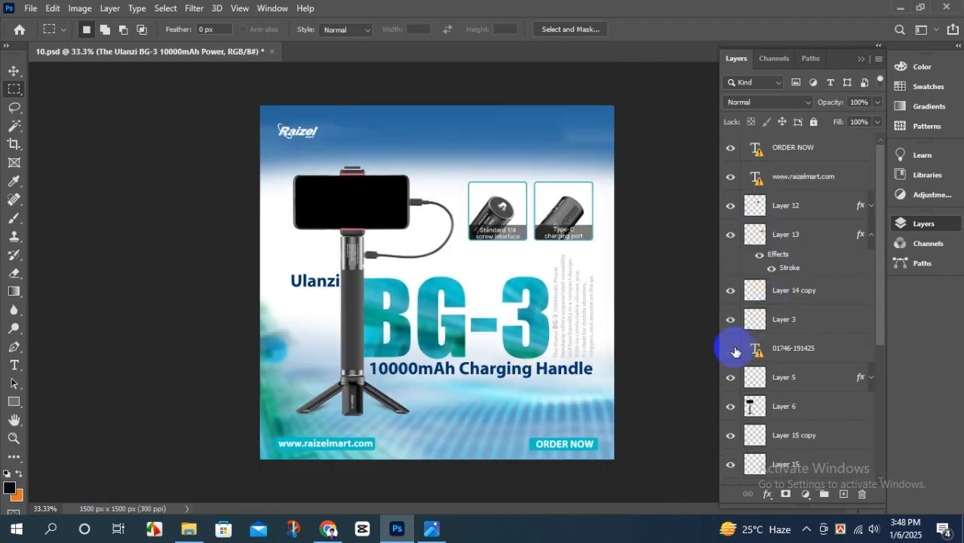
{"action": "left_click", "coordinate": [728, 349]}
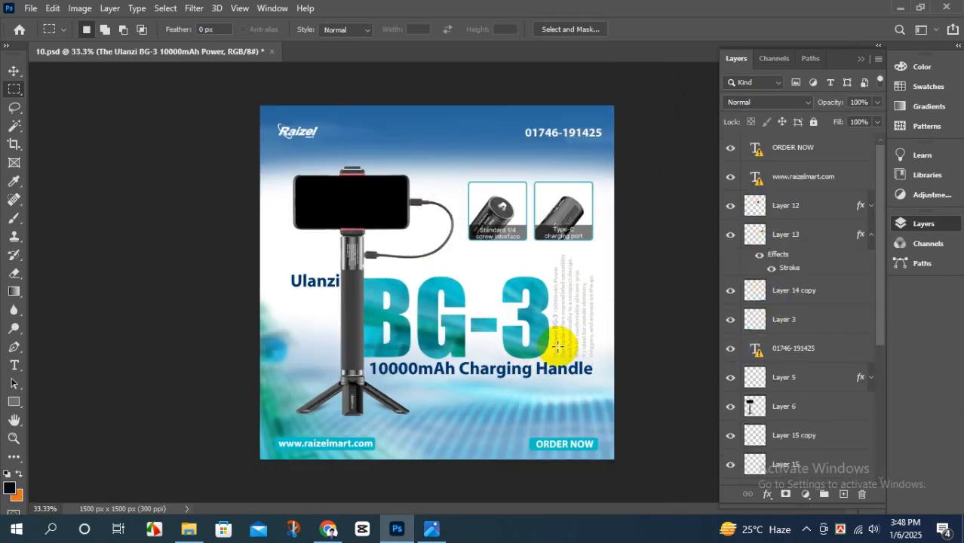
{"action": "scroll", "coordinate": [476, 336], "scroll_direction": "up", "scroll_amount": 4}
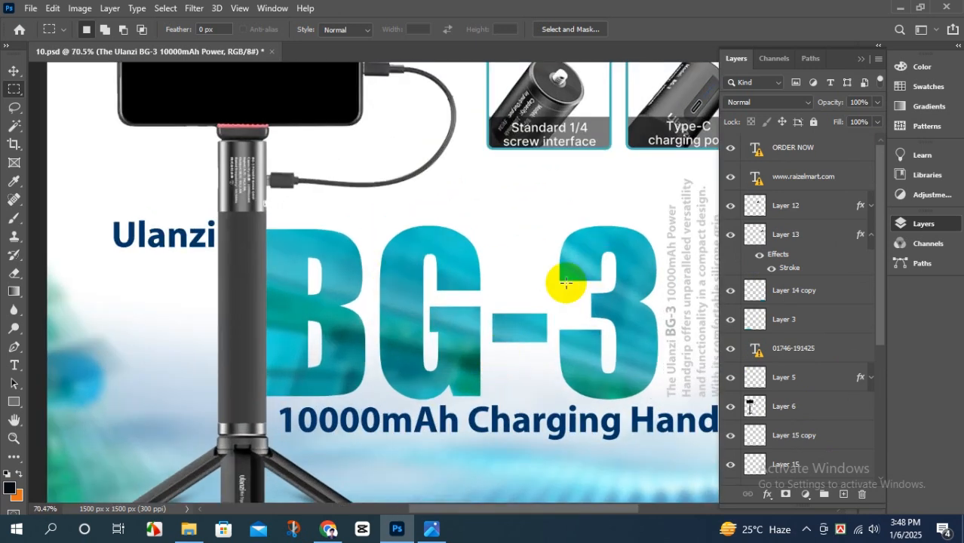
{"action": "scroll", "coordinate": [641, 325], "scroll_direction": "down", "scroll_amount": 3}
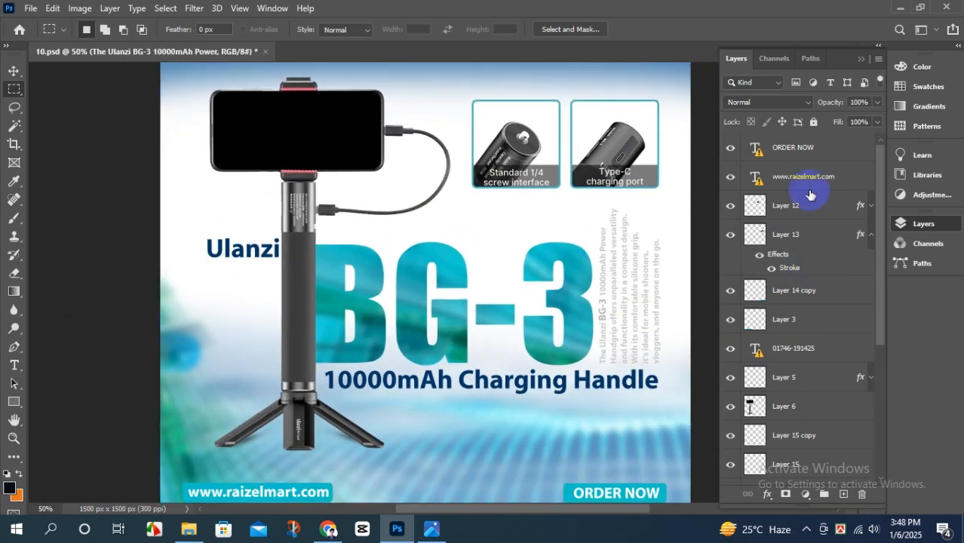
- Add a new text layer reading "bg-5" above the ORDER NOW layer
{"action": "left_click", "coordinate": [801, 151]}
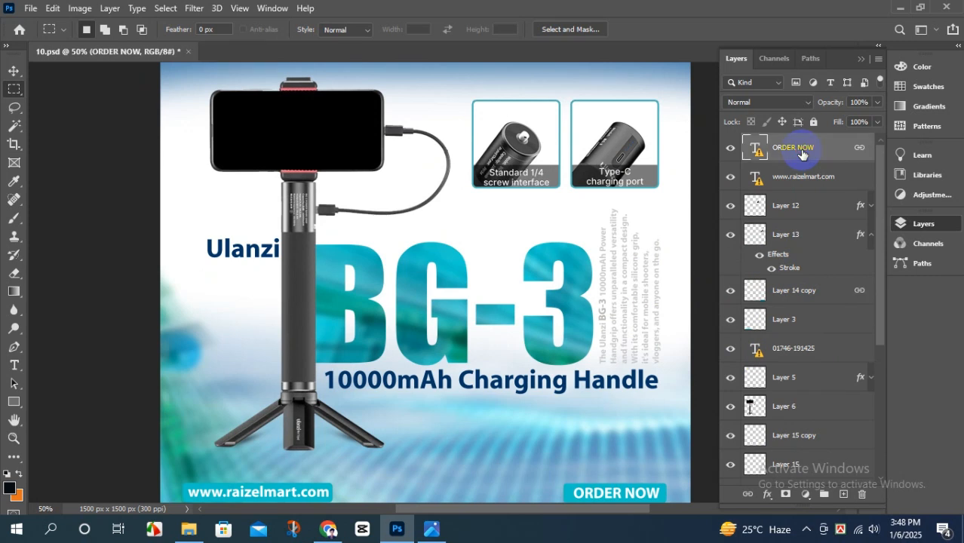
{"action": "left_click", "coordinate": [14, 364]}
{"action": "left_click", "coordinate": [456, 215]}
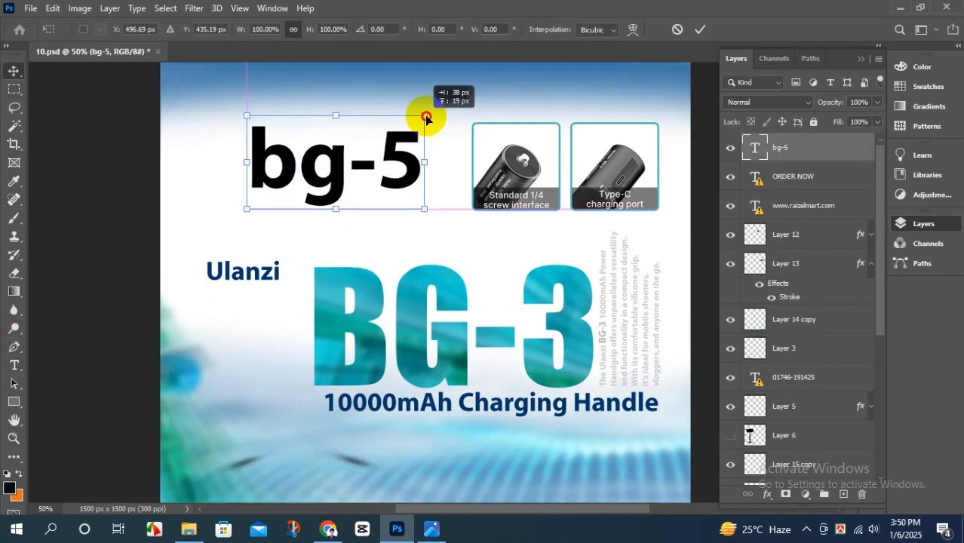
- Enlarge the bg-5 text to about 128% and place it above the Ulanzi text, beside the product photo boxes
{"action": "left_click_drag", "start_coordinate": [423, 118], "coordinate": [459, 80]}
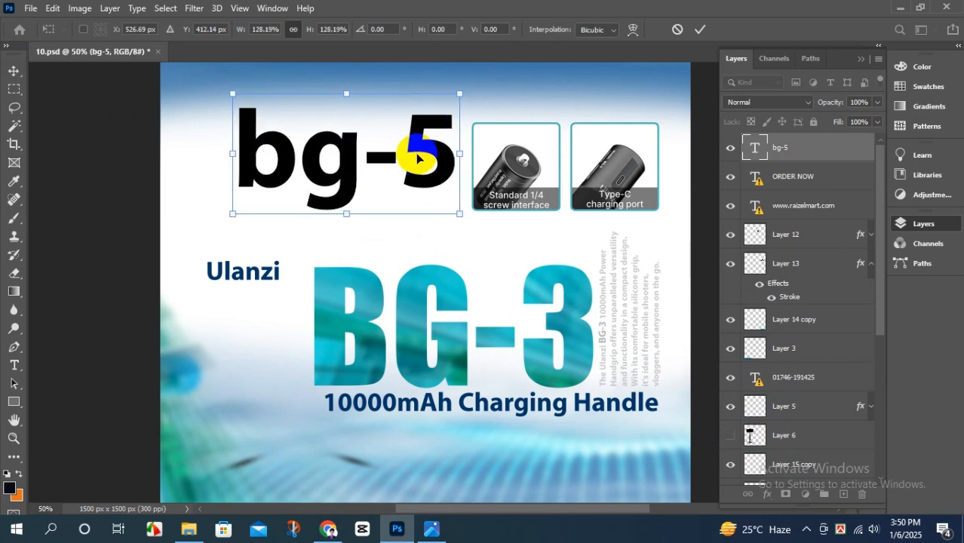
{"action": "left_click_drag", "start_coordinate": [417, 156], "coordinate": [390, 161]}
{"action": "left_click", "coordinate": [678, 229]}
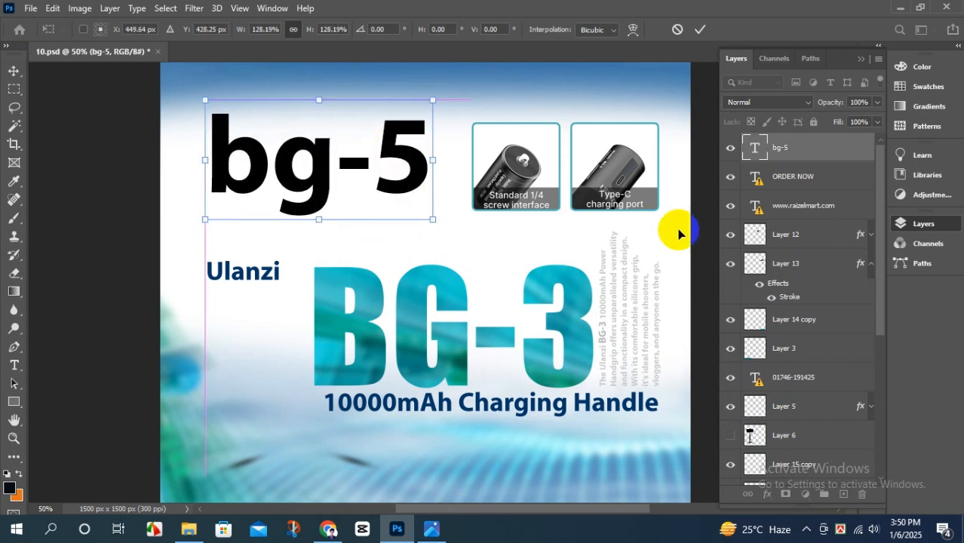
- Switch to Chrome and search Google Images for "background"
{"action": "left_click", "coordinate": [329, 528]}
{"action": "left_click_drag", "start_coordinate": [197, 105], "coordinate": [5, 103]}
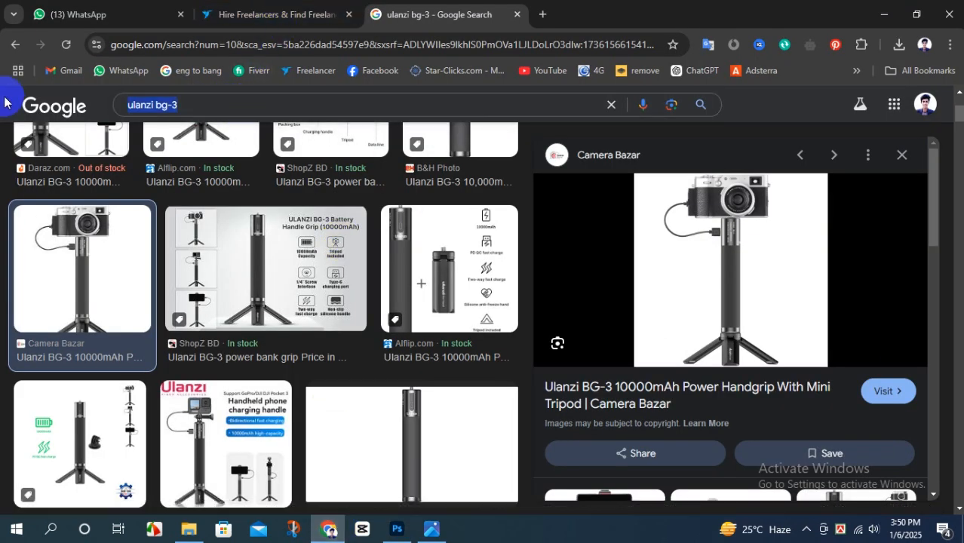
{"action": "type", "text": "backgrto"}
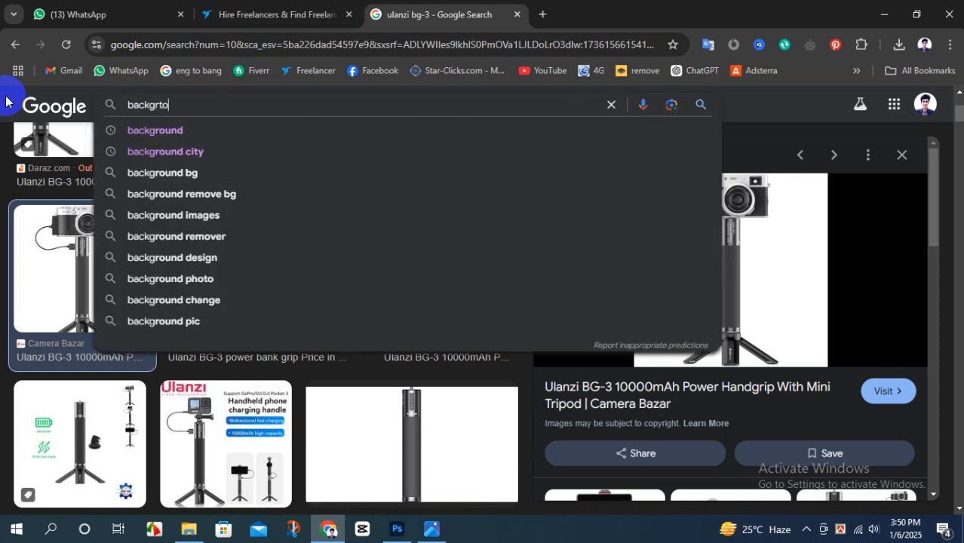
{"action": "type", "text": "undbackground"}
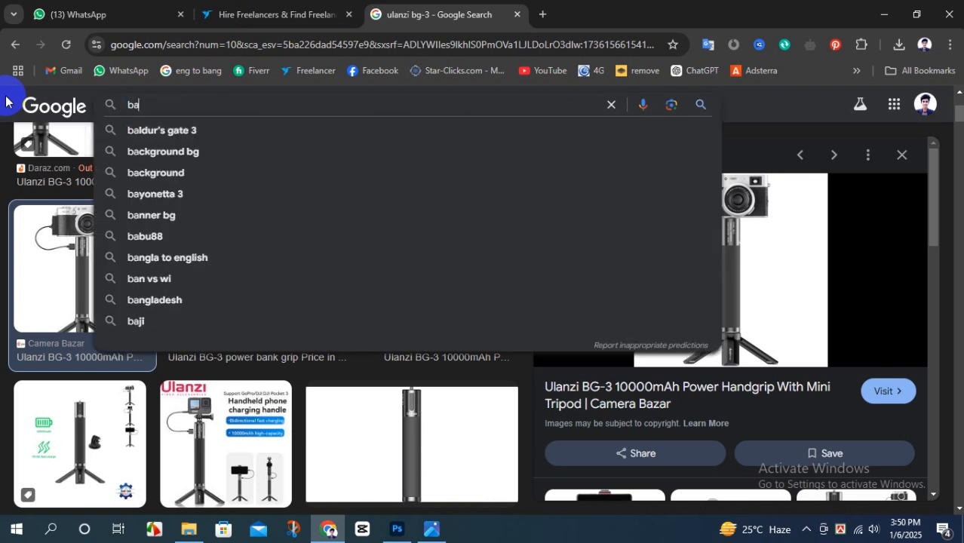
{"action": "key", "text": "Return"}
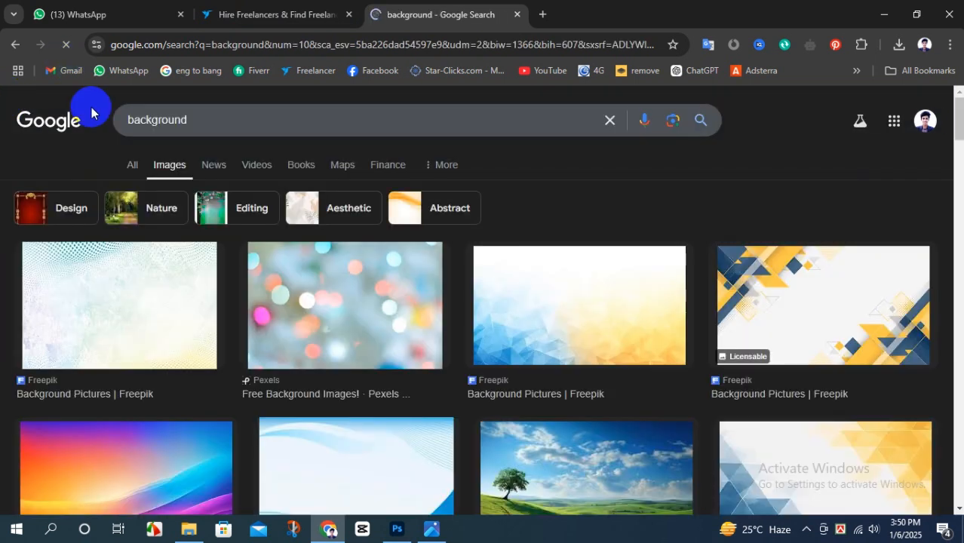
- Find the blue and purple bokeh background from Pexels, copy the image and return to Photoshop
{"action": "scroll", "coordinate": [624, 351], "scroll_direction": "down", "scroll_amount": 2}
{"action": "scroll", "coordinate": [533, 351], "scroll_direction": "down", "scroll_amount": 6}
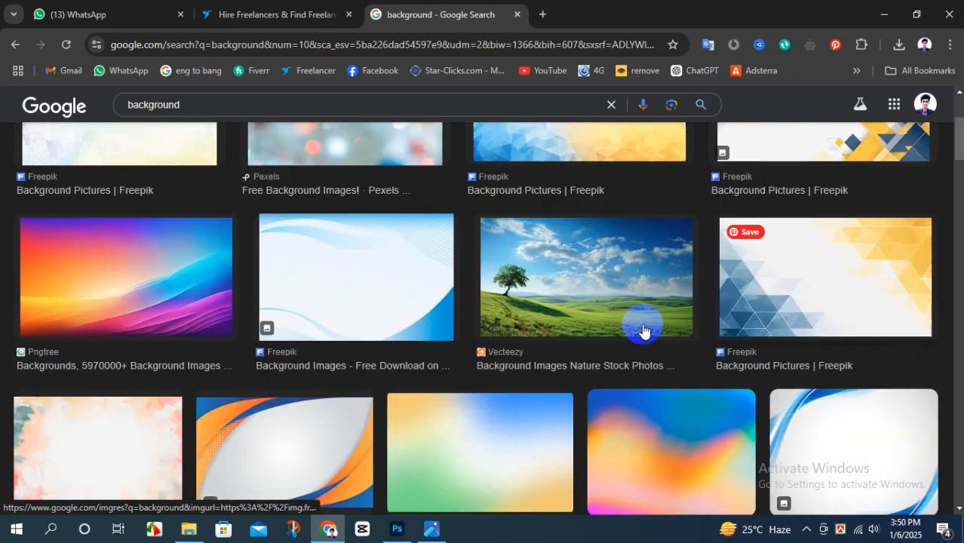
{"action": "scroll", "coordinate": [340, 366], "scroll_direction": "down", "scroll_amount": 1}
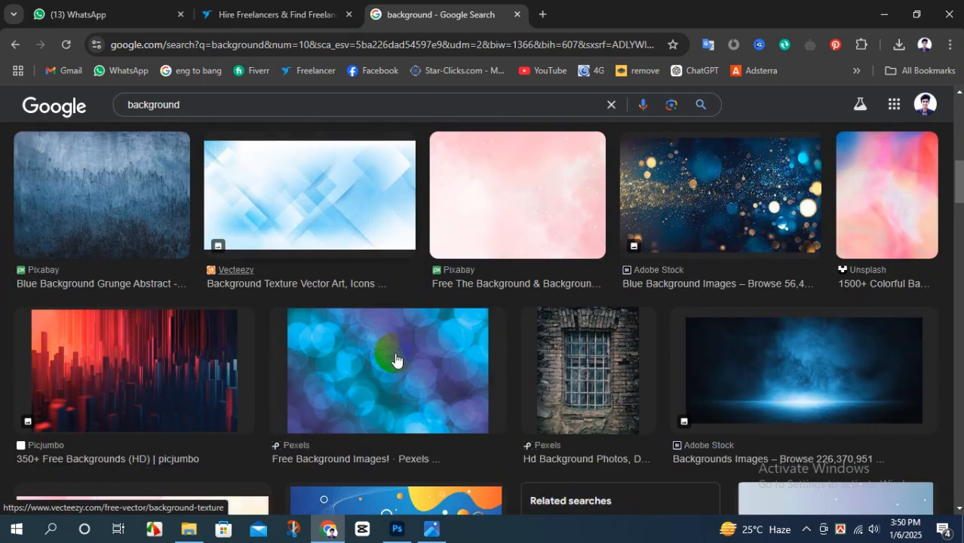
{"action": "left_click", "coordinate": [393, 359]}
{"action": "right_click", "coordinate": [739, 240]}
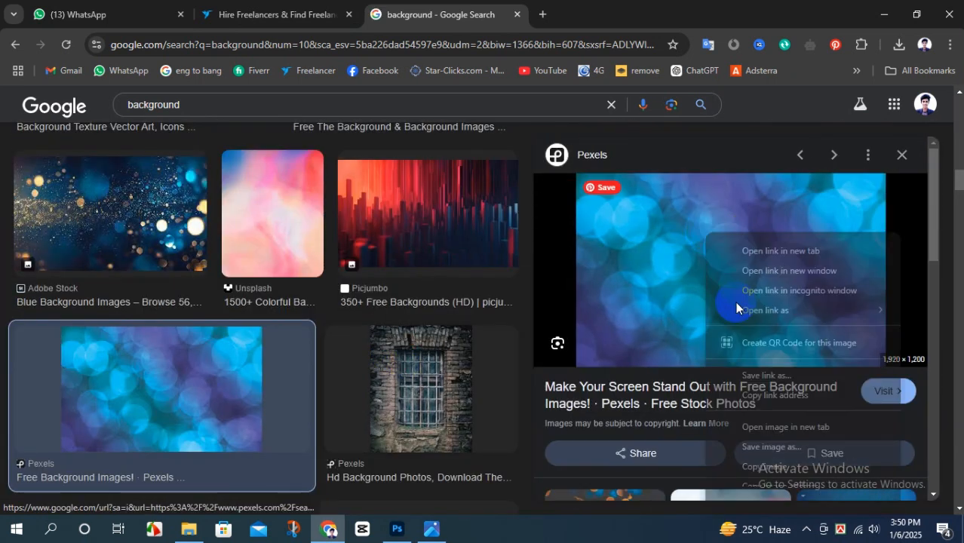
{"action": "left_click", "coordinate": [767, 395]}
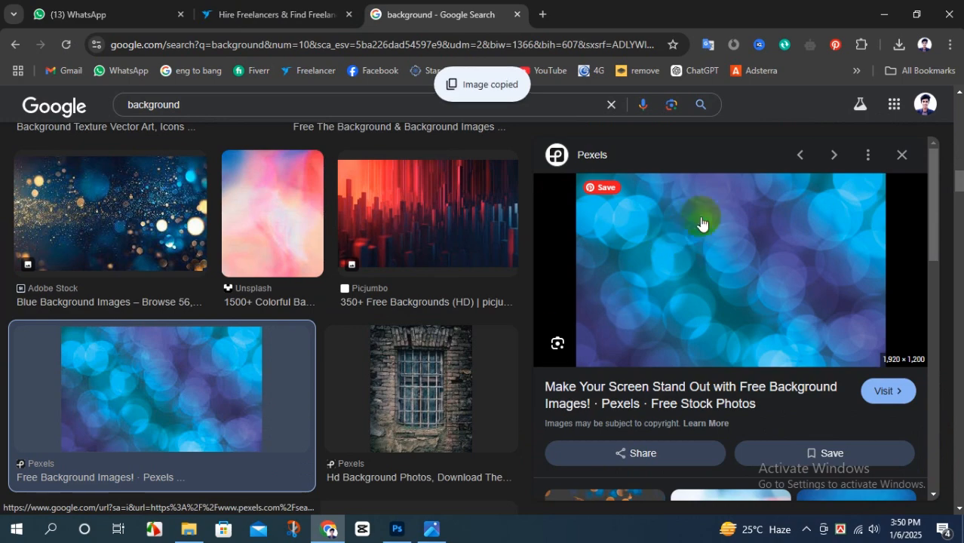
{"action": "left_click", "coordinate": [394, 536]}
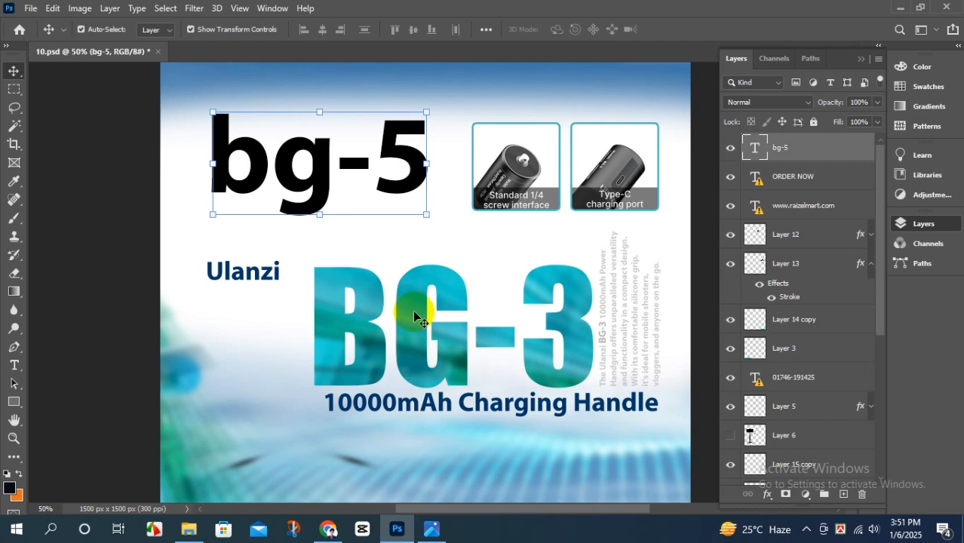
- Copy the Pexels bokeh image again in Chrome and paste it into 10.psd above the bg-5 text layer
{"action": "left_click", "coordinate": [332, 529]}
{"action": "right_click", "coordinate": [660, 256]}
{"action": "scroll", "coordinate": [727, 400], "scroll_direction": "down", "scroll_amount": 2}
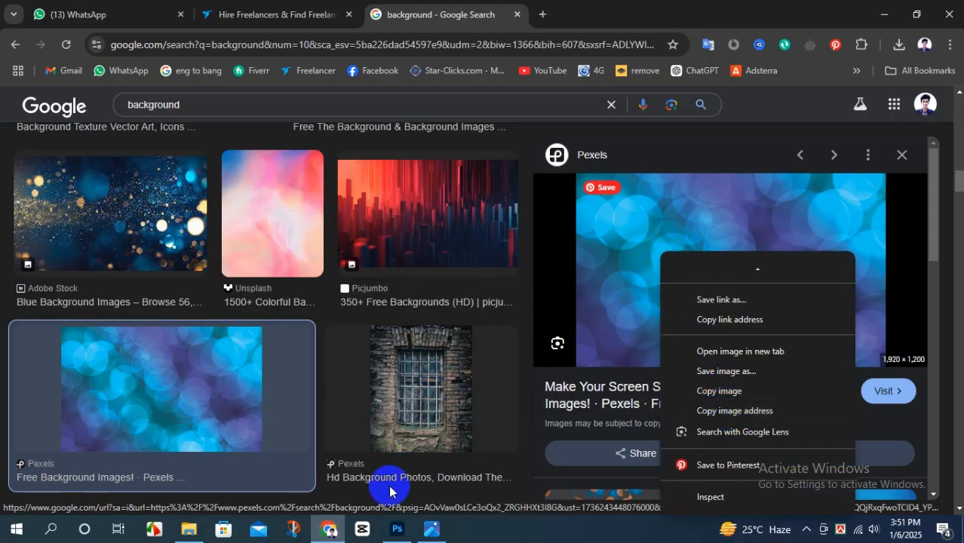
{"action": "left_click", "coordinate": [716, 391]}
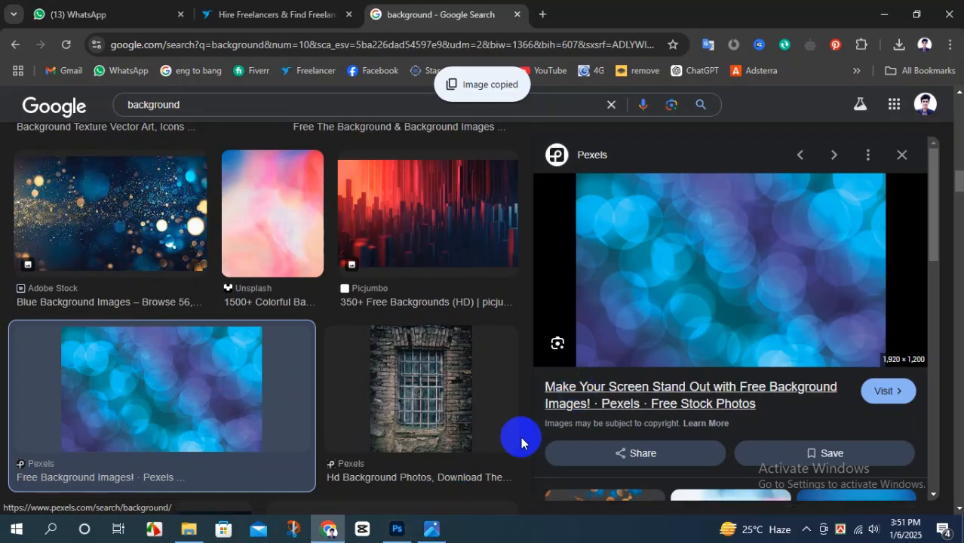
{"action": "left_click", "coordinate": [397, 530]}
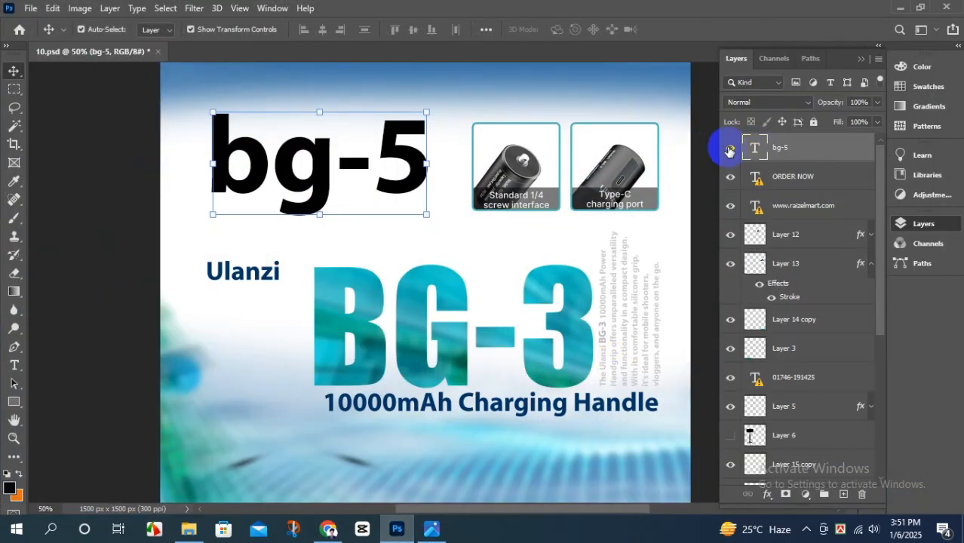
{"action": "left_click", "coordinate": [731, 152]}
{"action": "left_click", "coordinate": [731, 152]}
{"action": "key", "text": "ctrl+v"}
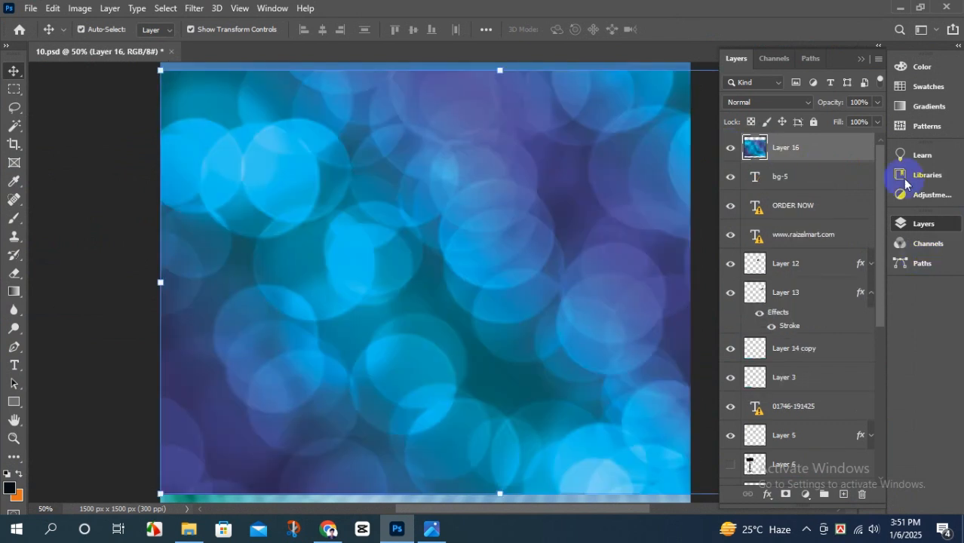
- Scale the pasted bokeh image to 40%, rotate it 1.68° and position it so it covers the bg-5 lettering
{"action": "left_click_drag", "start_coordinate": [465, 230], "coordinate": [406, 245]}
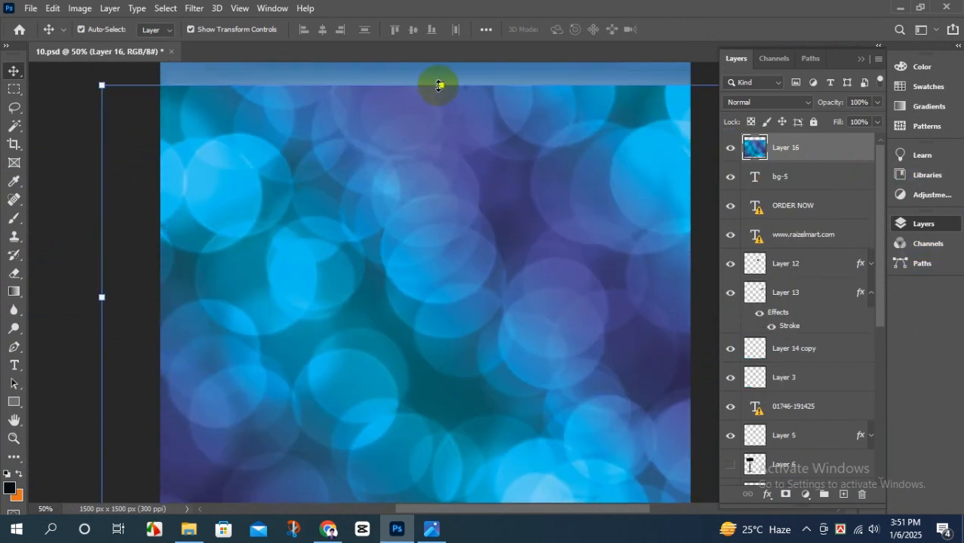
{"action": "left_click_drag", "start_coordinate": [439, 85], "coordinate": [475, 191]}
{"action": "left_click_drag", "start_coordinate": [331, 138], "coordinate": [338, 135]}
{"action": "left_click_drag", "start_coordinate": [499, 313], "coordinate": [393, 206]}
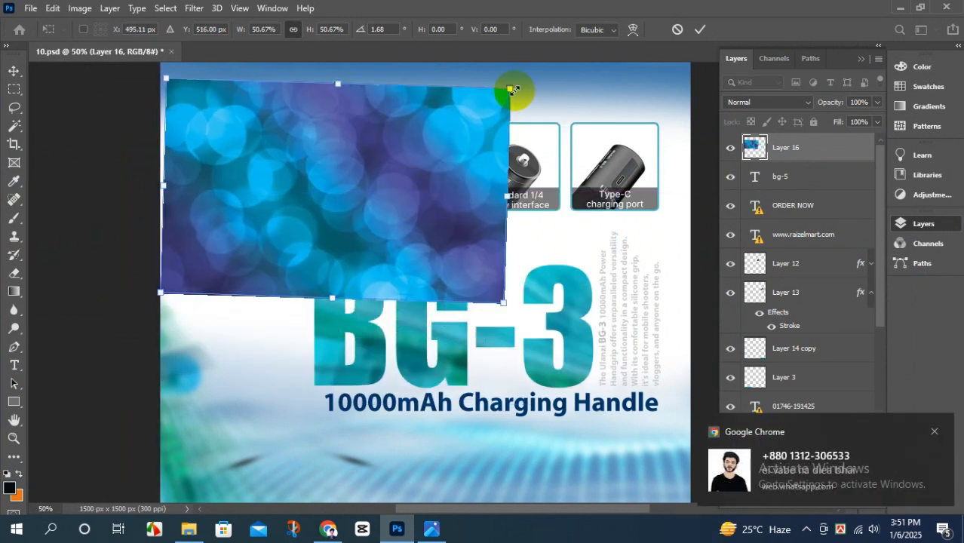
{"action": "left_click_drag", "start_coordinate": [508, 89], "coordinate": [469, 99]}
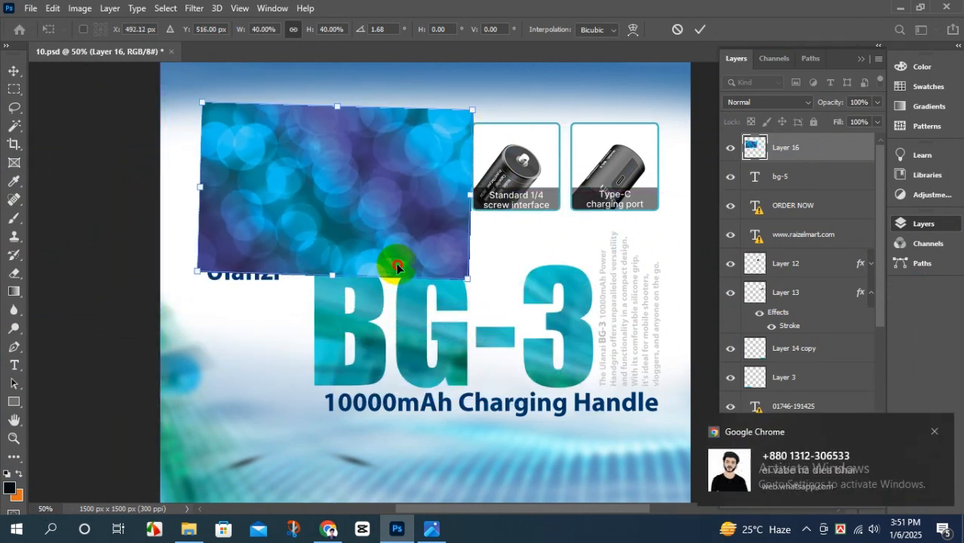
{"action": "left_click_drag", "start_coordinate": [420, 196], "coordinate": [402, 176]}
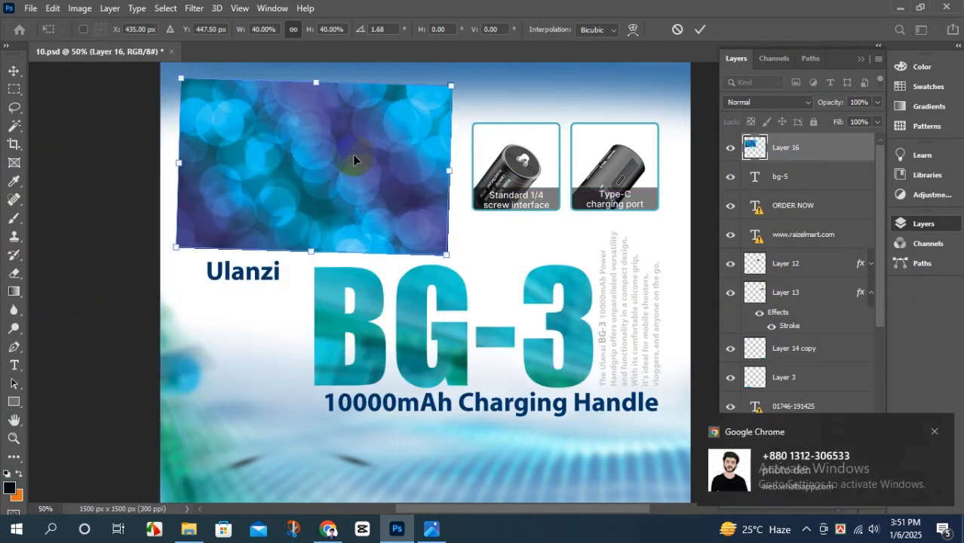
{"action": "key", "text": "Return"}
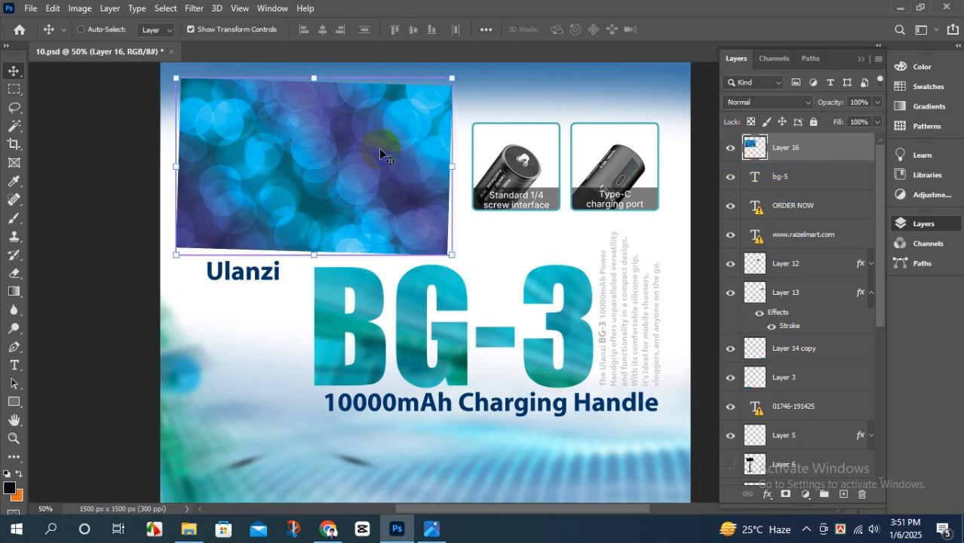
- Load the bg-5 text outline as a selection and copy that area of the bokeh image to a new layer
{"action": "left_click", "coordinate": [756, 175], "text": "ctrl"}
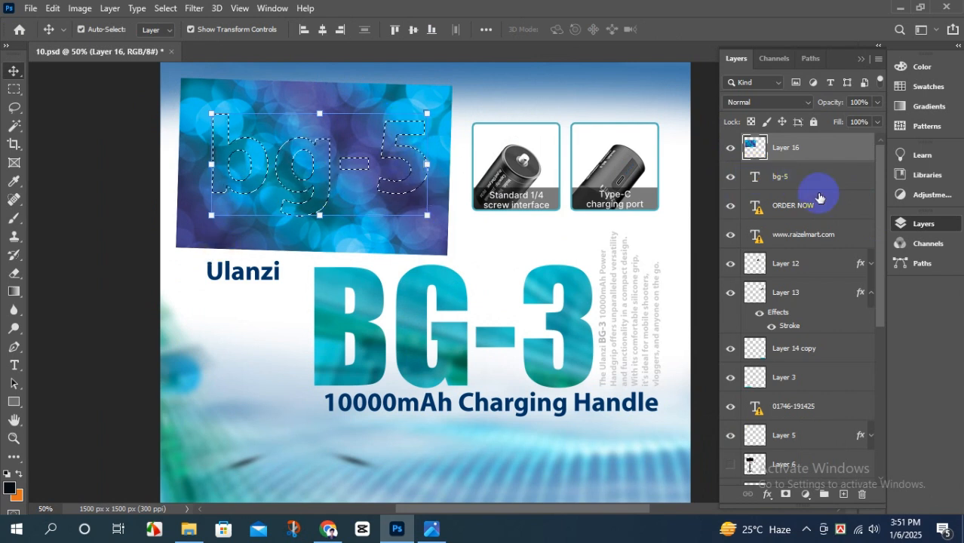
{"action": "left_click", "coordinate": [13, 90]}
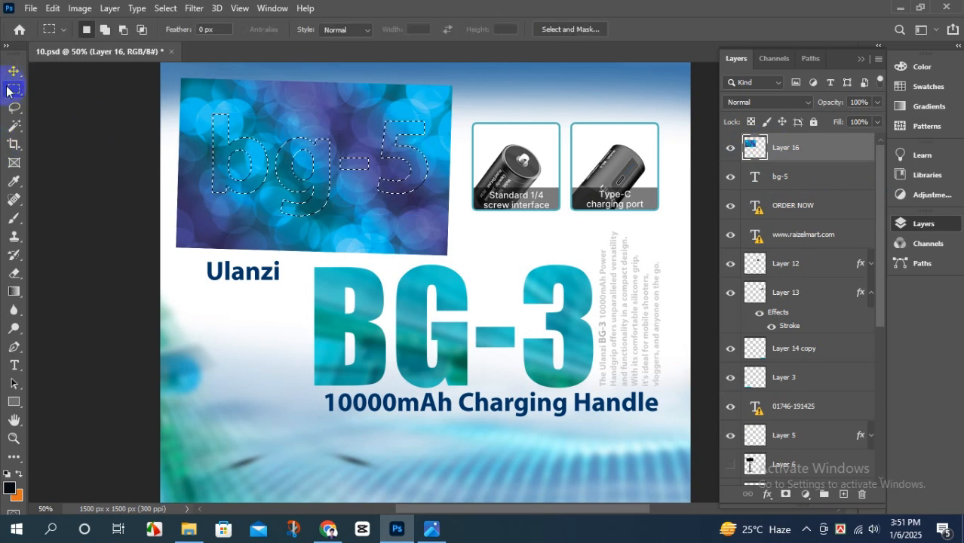
{"action": "right_click", "coordinate": [248, 135]}
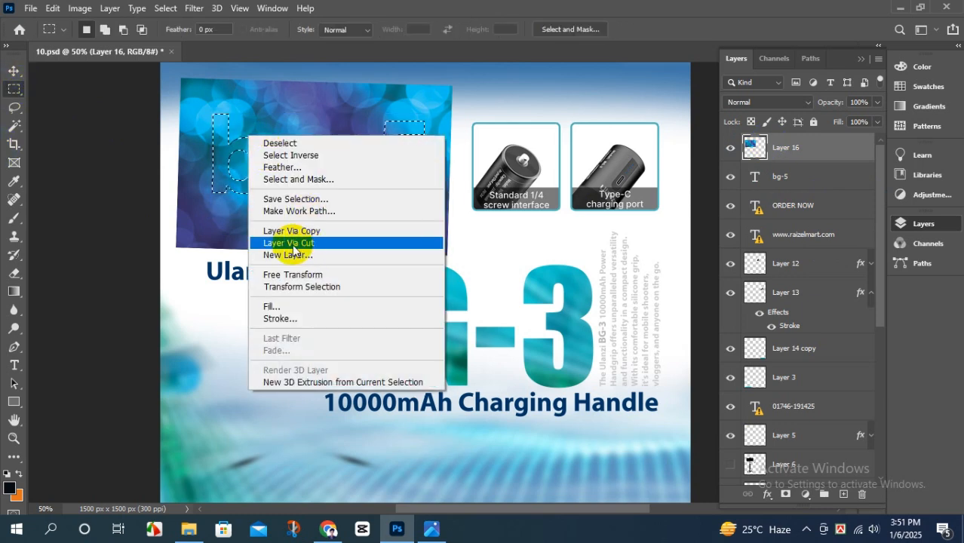
{"action": "left_click", "coordinate": [336, 231]}
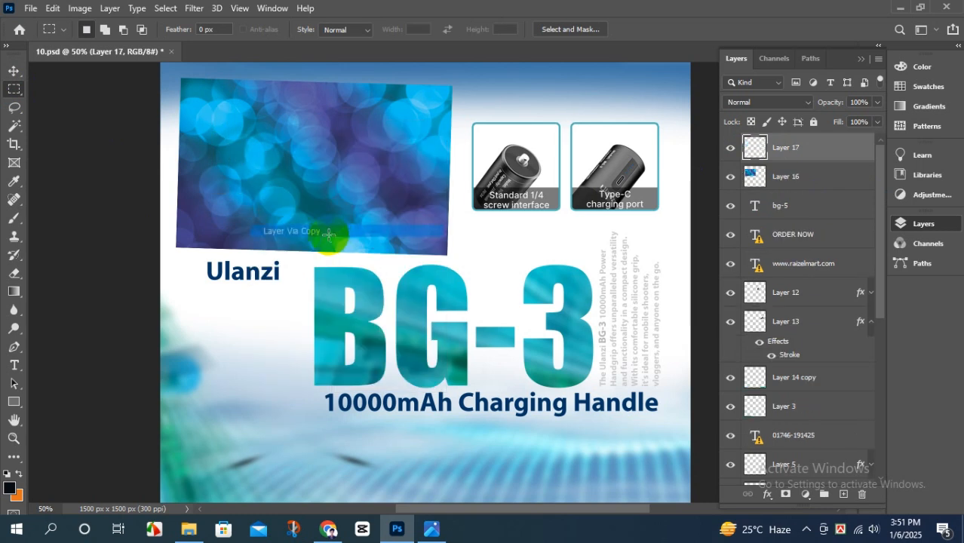
- Delete the full bokeh image layer and the original bg-5 text layer
{"action": "left_click", "coordinate": [814, 182]}
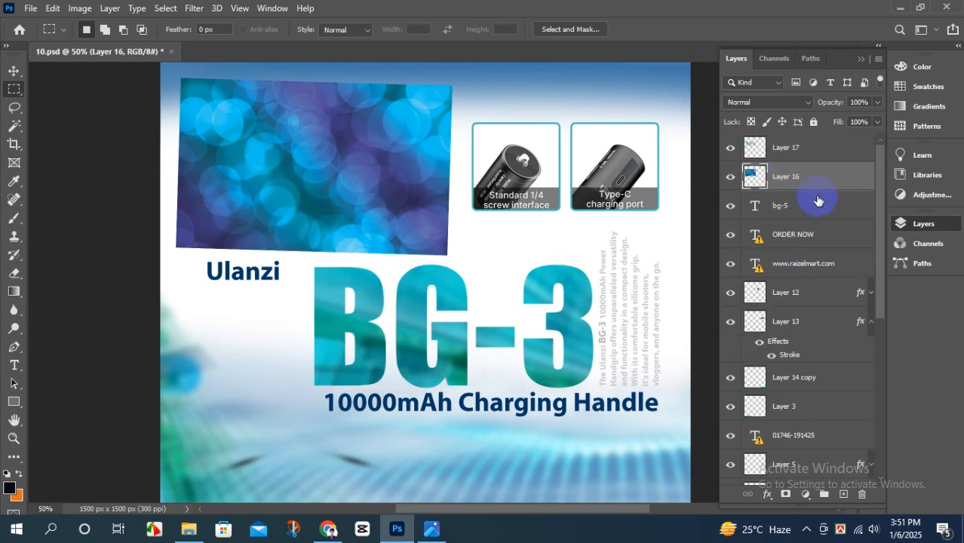
{"action": "key", "text": "Delete"}
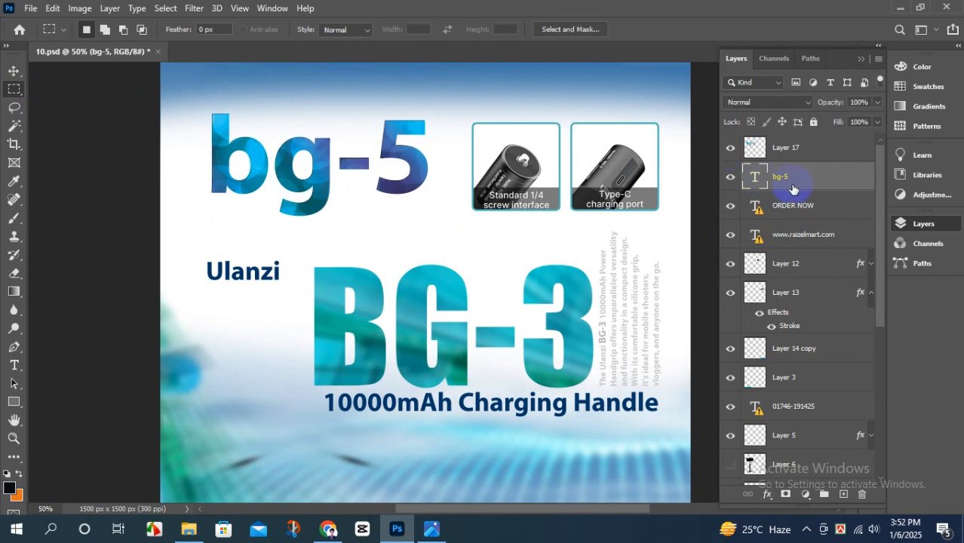
{"action": "key", "text": "Delete"}
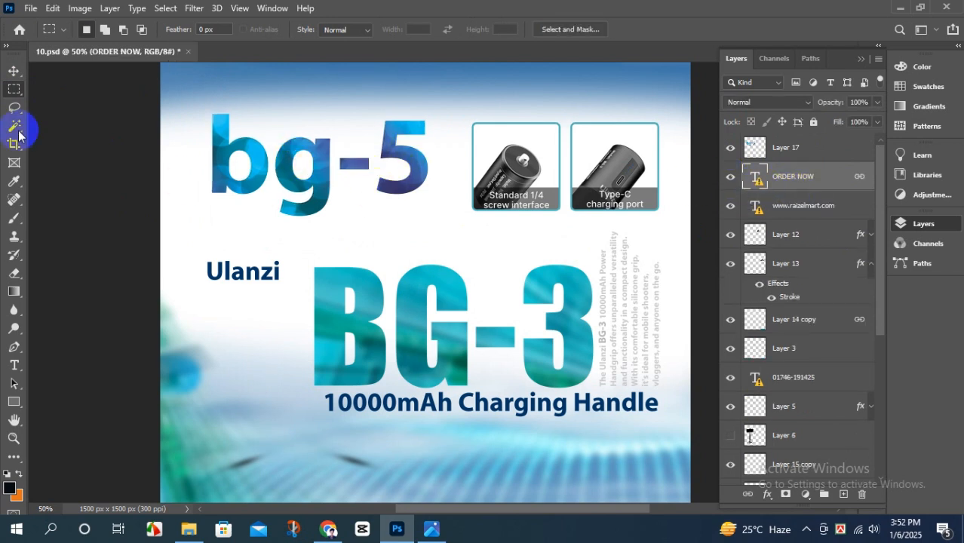
- Enlarge the bokeh-filled bg-5 lettering to about 132% and move it down to just above the Ulanzi text
{"action": "left_click", "coordinate": [13, 73]}
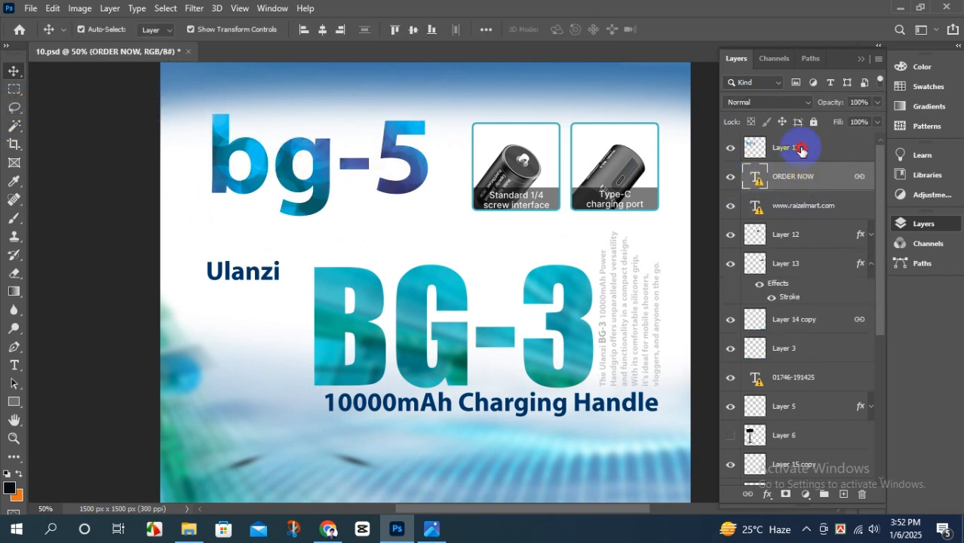
{"action": "left_click", "coordinate": [801, 150]}
{"action": "left_click", "coordinate": [330, 529]}
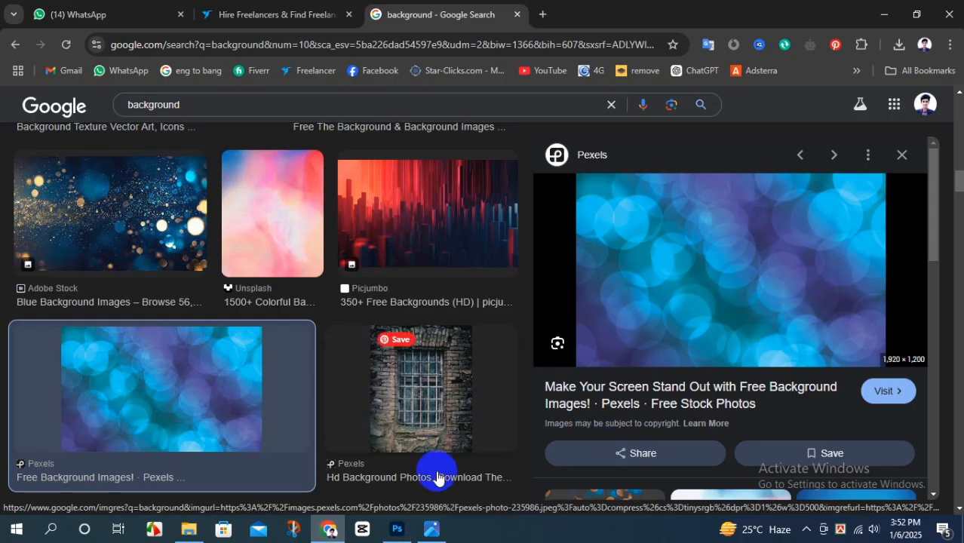
{"action": "key", "text": "alt+Tab"}
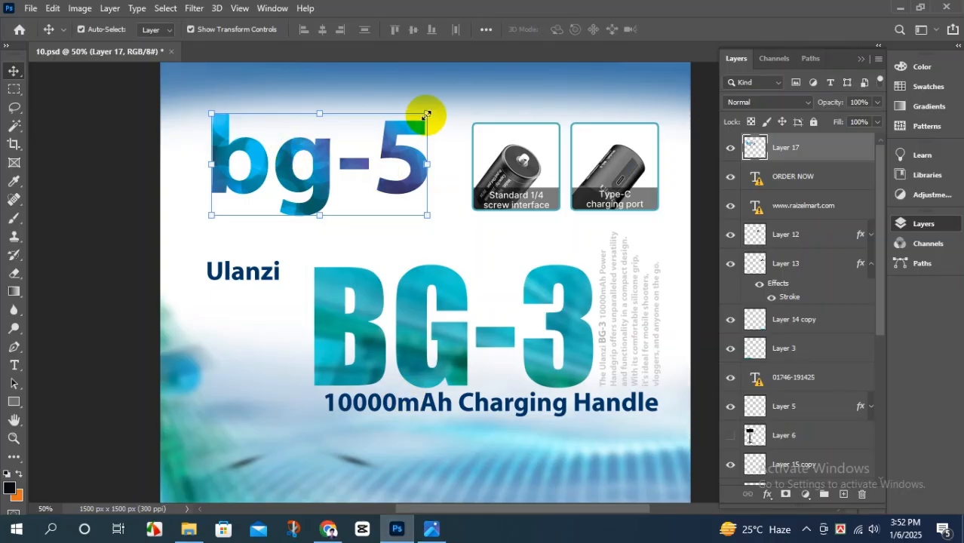
{"action": "left_click_drag", "start_coordinate": [426, 115], "coordinate": [462, 97]}
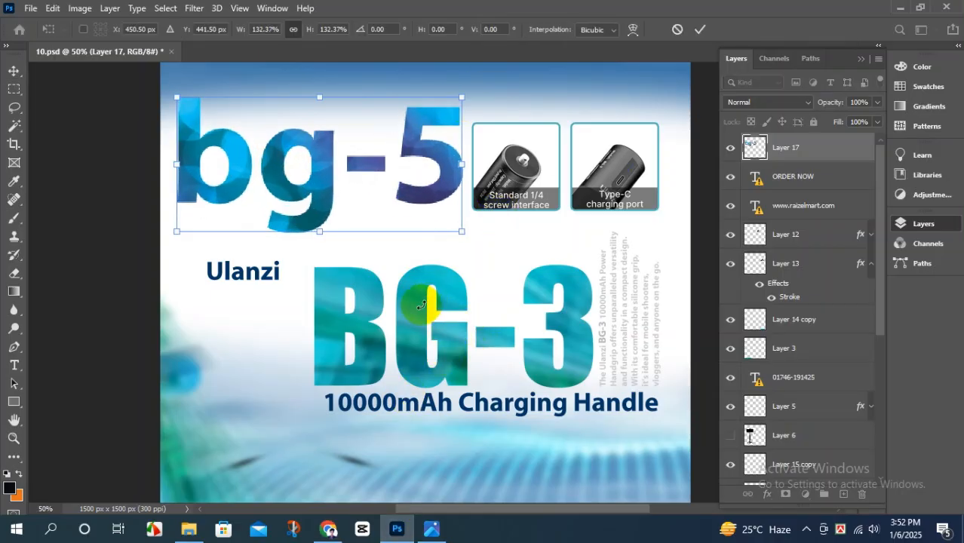
{"action": "key", "text": "Return"}
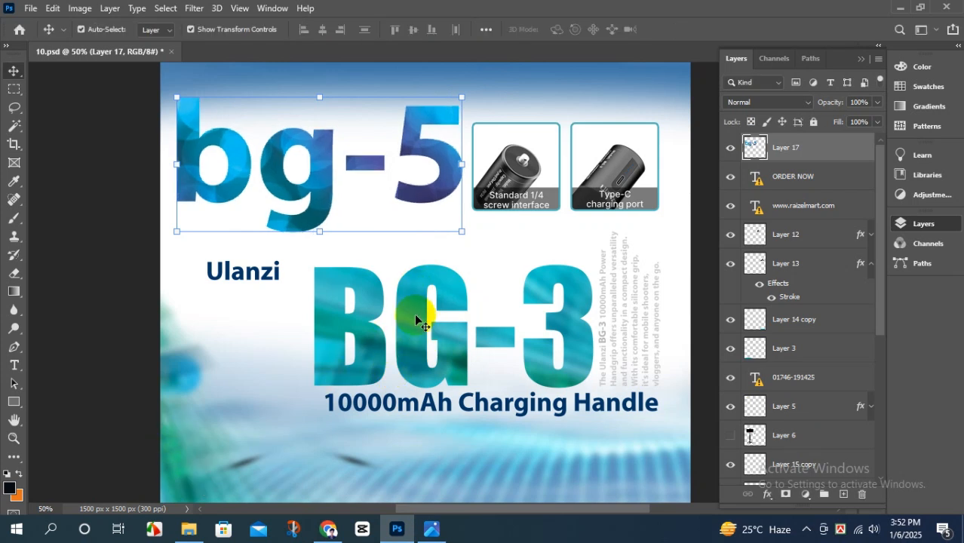
{"action": "left_click_drag", "start_coordinate": [328, 154], "coordinate": [328, 202]}
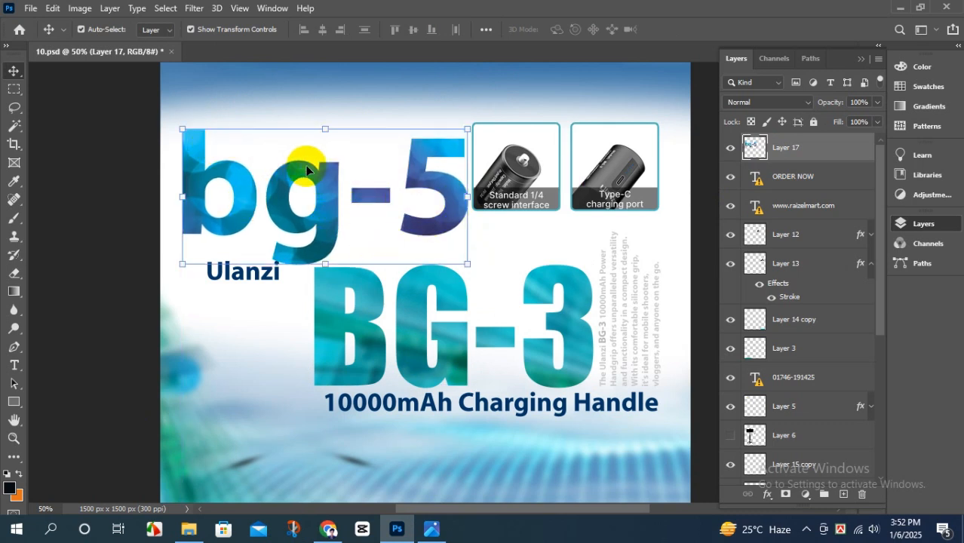
- Undo the entire bg-5 lettering demonstration, back to the original poster with the phone, handle and tripod shown
{"action": "key", "text": "Delete"}
{"action": "key", "text": "ctrl+z"}
{"action": "key", "text": "ctrl+z"}
{"action": "key", "text": "ctrl+z"}
{"action": "key", "text": "ctrl+z"}
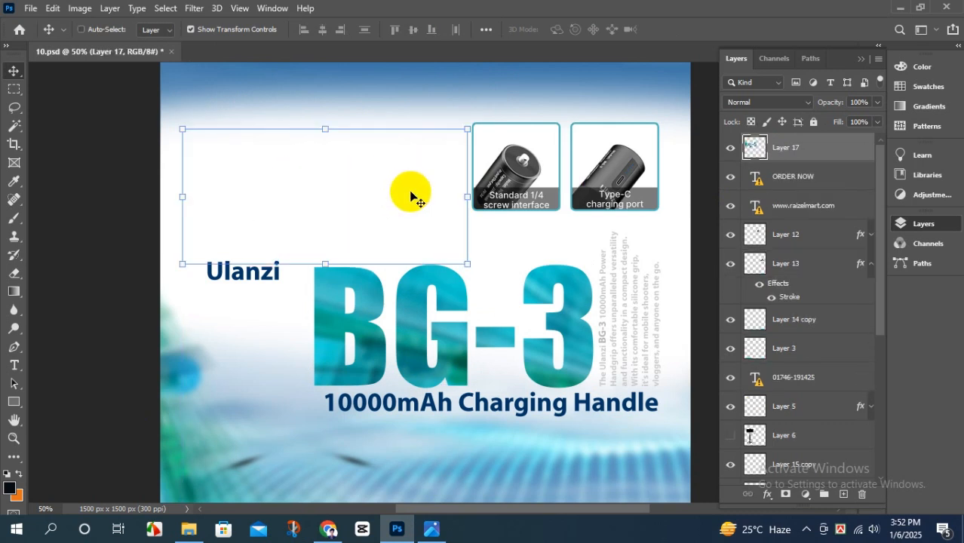
{"action": "key", "text": "ctrl+z"}
{"action": "key", "text": "ctrl+z"}
{"action": "key", "text": "ctrl+z"}
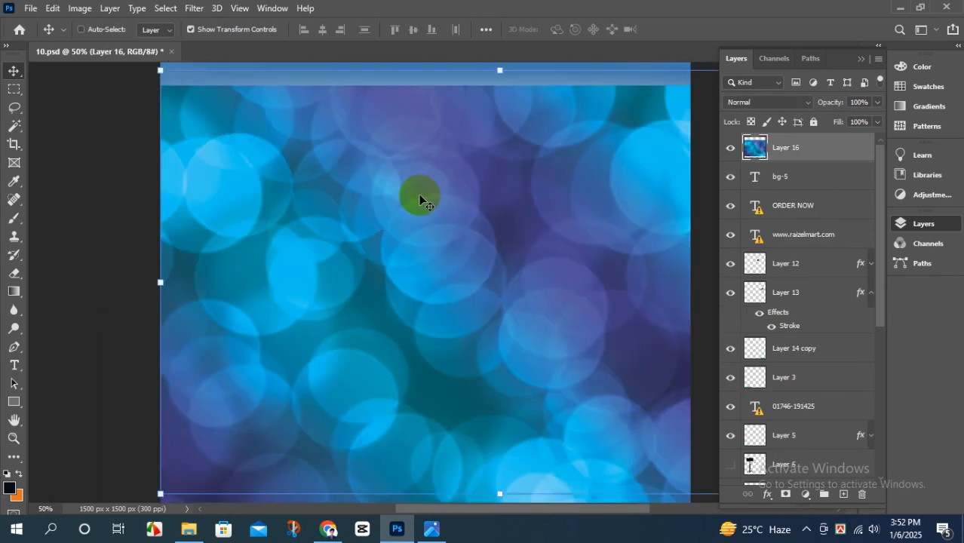
{"action": "key", "text": "ctrl+z"}
{"action": "key", "text": "ctrl+z"}
{"action": "key", "text": "ctrl+z"}
{"action": "key", "text": "ctrl+z"}
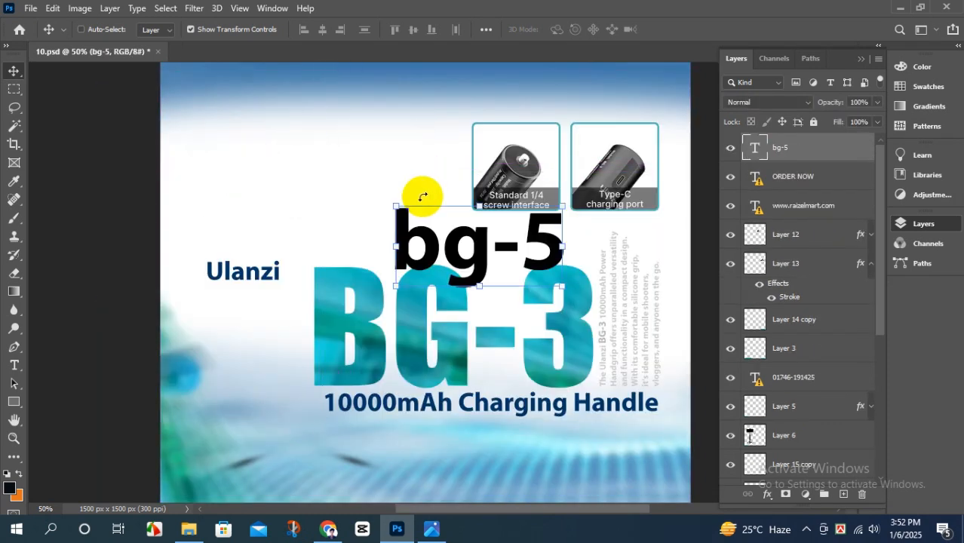
{"action": "key", "text": "ctrl+z"}
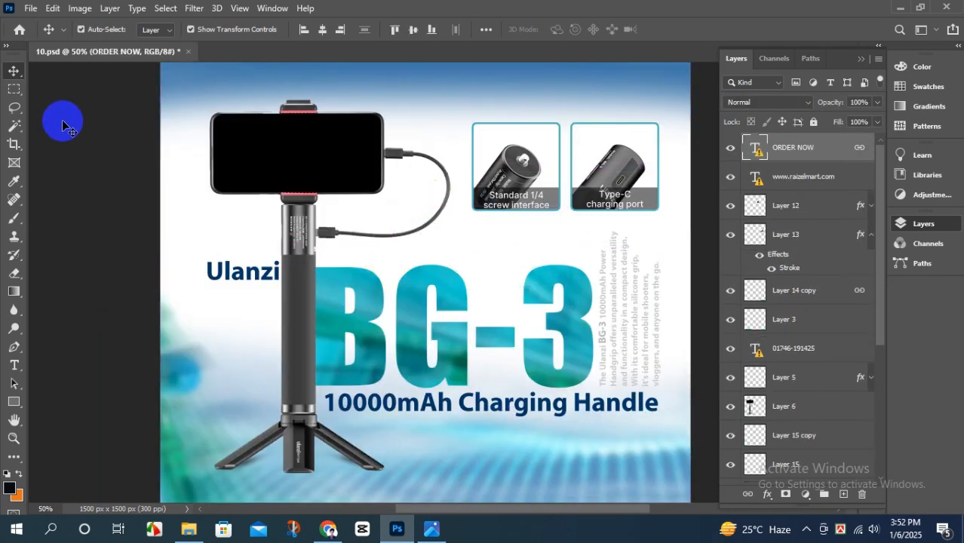
- Zoom out to 25% to view the whole poster with the Rectangular Marquee tool active
{"action": "left_click", "coordinate": [14, 89]}
{"action": "key", "text": "ctrl+minus"}
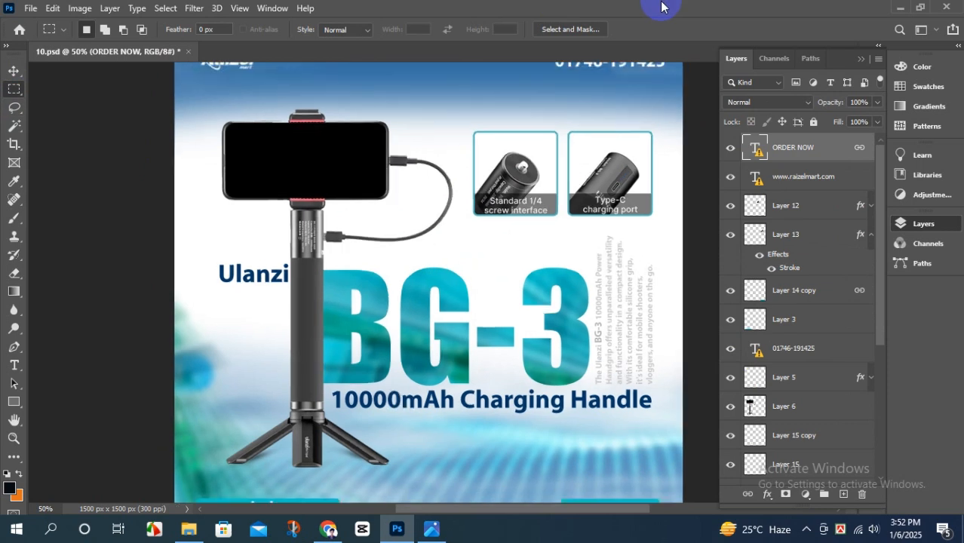
{"action": "key", "text": "ctrl+minus"}
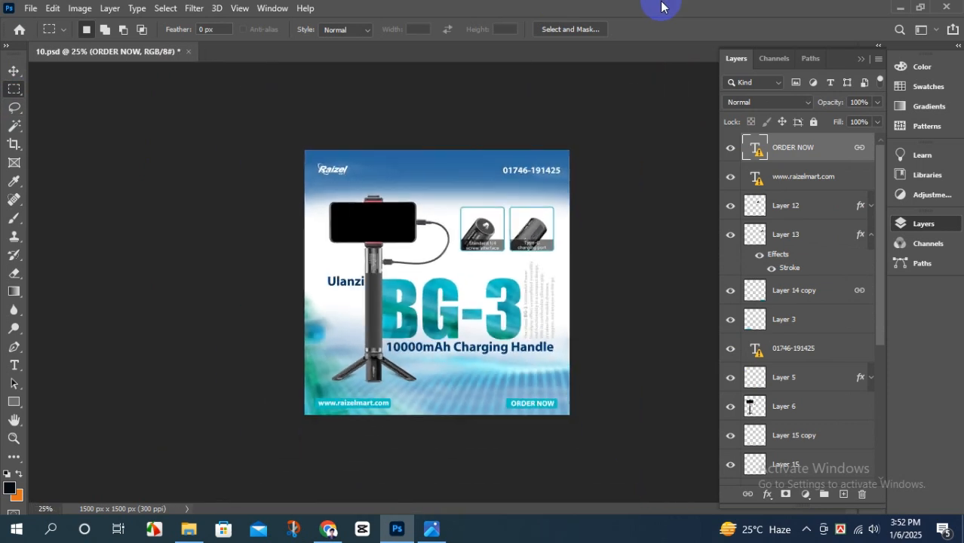